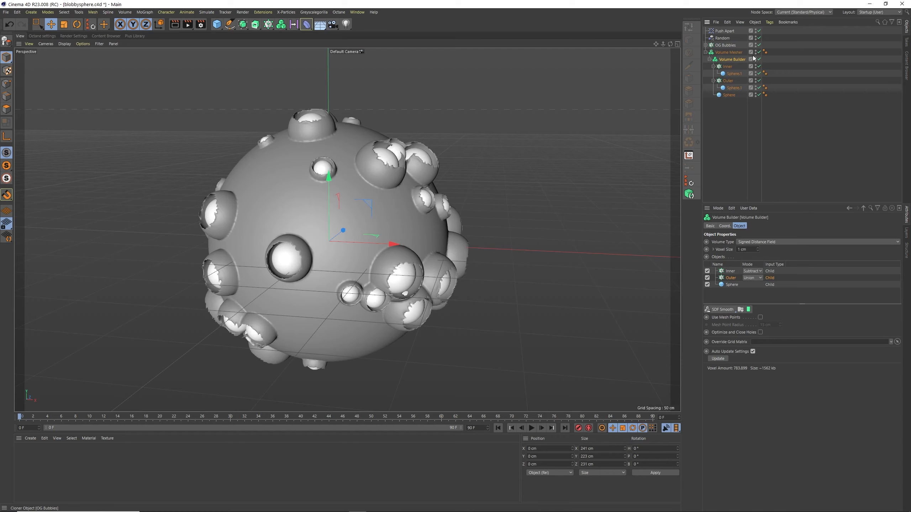
# Add an SDF Smooth layer to the Volume Builder and move it above the Inner layer in its object list
pyautogui.click(716, 309)
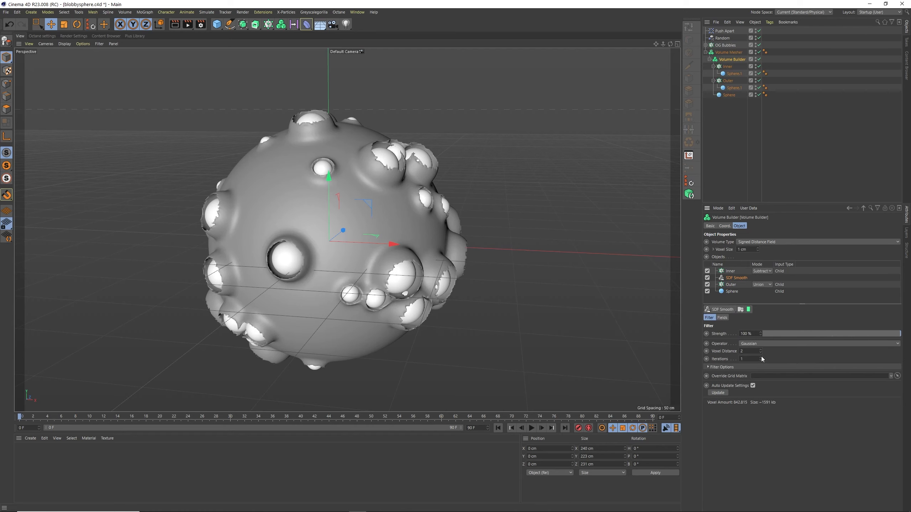
pyautogui.click(731, 75)
pyautogui.click(732, 59)
pyautogui.moveTo(728, 278); pyautogui.dragTo(737, 272)
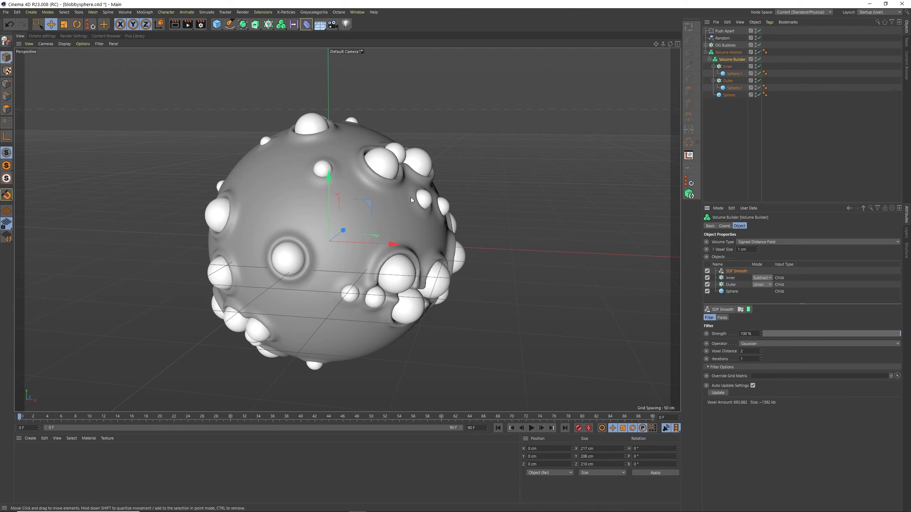
# Hide the OG Bubbles cloner in the viewport, examine the smoothed sphere surface from several angles, and show the bubbles again
pyautogui.keyDown('alt'); pyautogui.moveTo(347, 178); pyautogui.dragTo(486, 121); pyautogui.keyUp('alt')
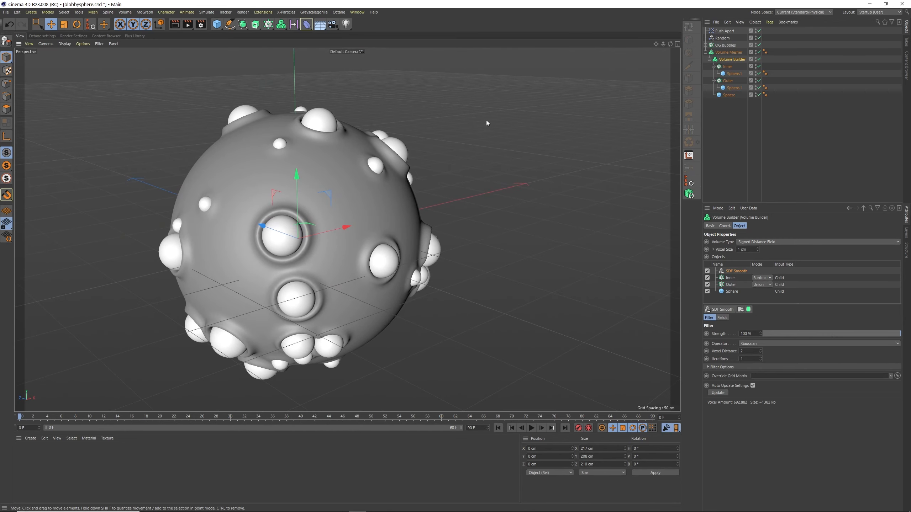
pyautogui.click(755, 44)
pyautogui.keyDown('alt'); pyautogui.moveTo(574, 154); pyautogui.dragTo(588, 136); pyautogui.keyUp('alt')
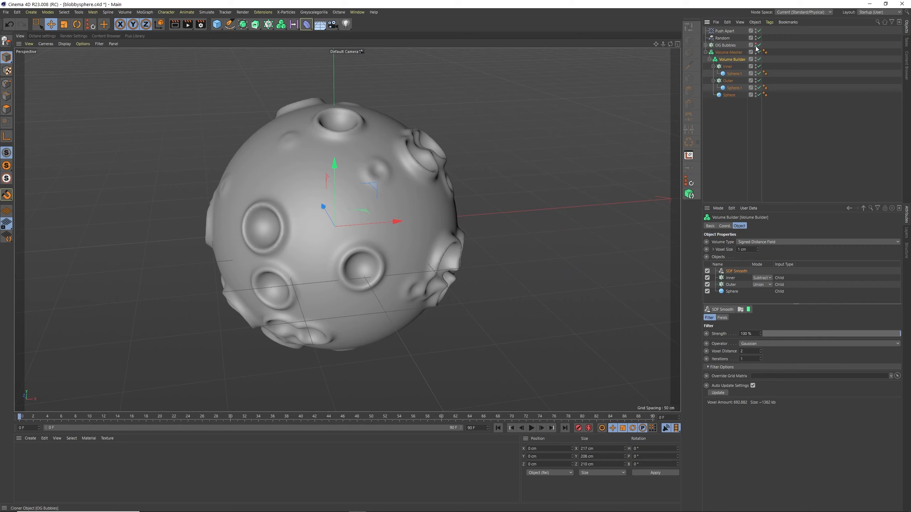
pyautogui.click(756, 44)
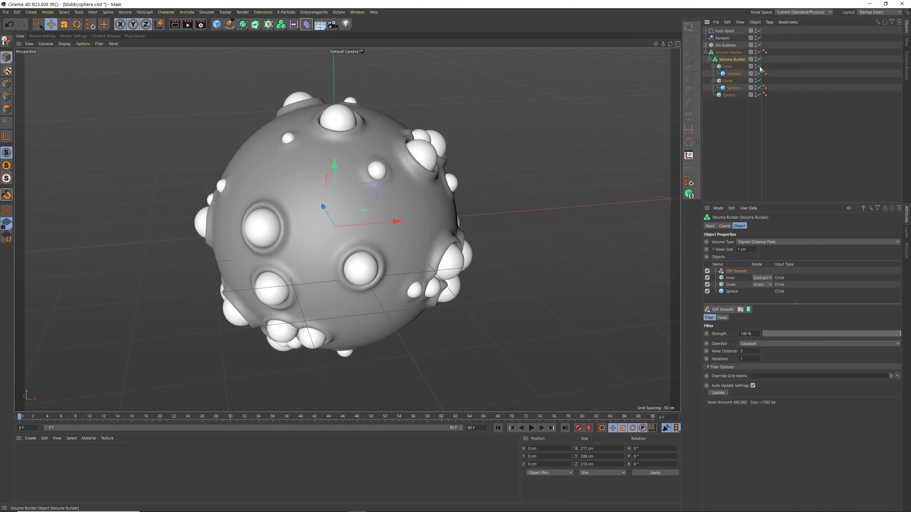
pyautogui.keyDown('alt'); pyautogui.moveTo(463, 225); pyautogui.dragTo(445, 206); pyautogui.keyUp('alt')
pyautogui.keyDown('alt'); pyautogui.moveTo(438, 161); pyautogui.dragTo(463, 147); pyautogui.keyUp('alt')
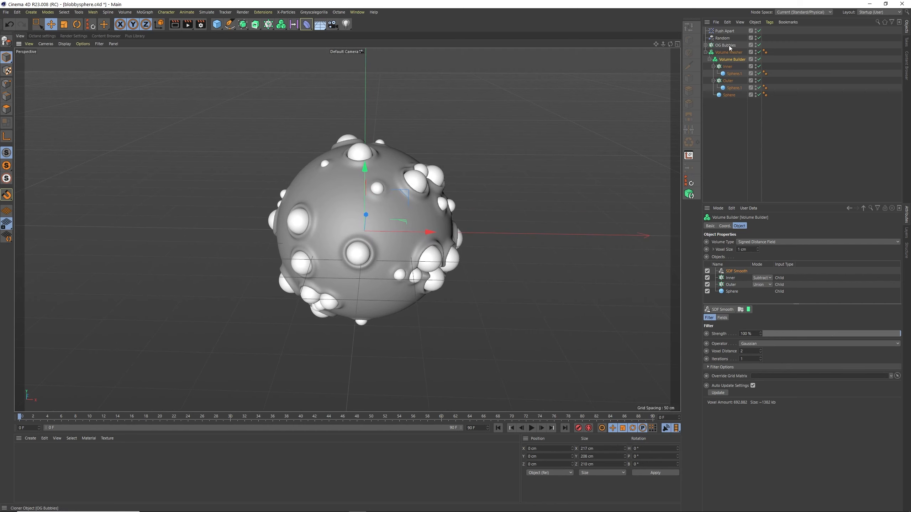
# Set the seed of the OG Bubbles, Inner and Outer cloners together to 1234580
pyautogui.click(724, 31)
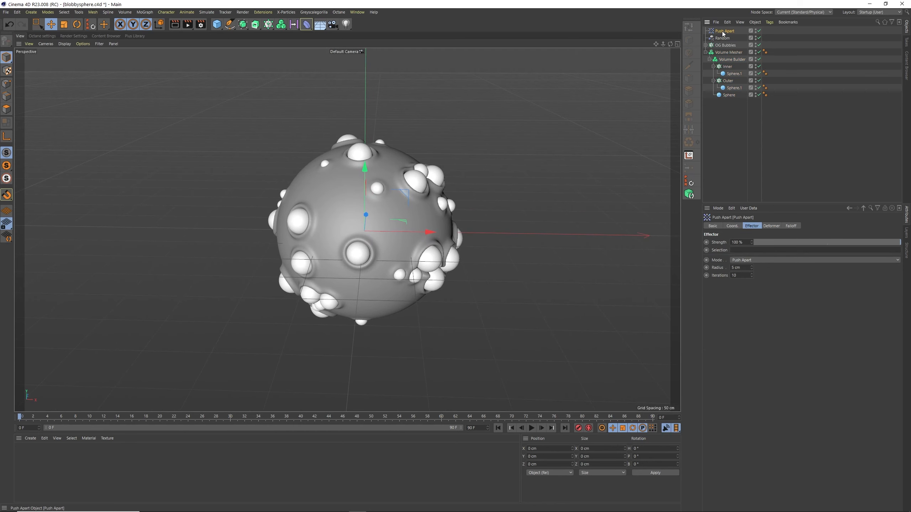
pyautogui.click(713, 66)
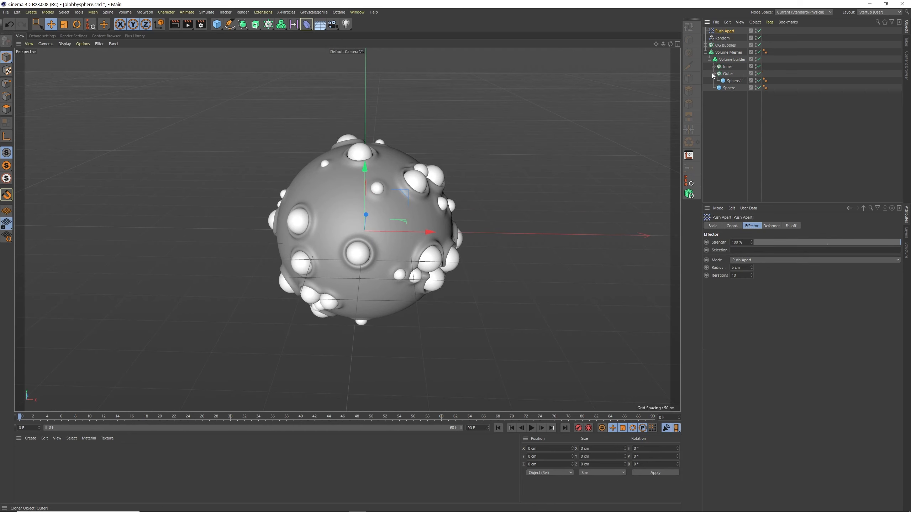
pyautogui.click(713, 74)
pyautogui.click(727, 74)
pyautogui.keyDown('ctrl'); pyautogui.click(728, 67); pyautogui.keyUp('ctrl')
pyautogui.keyDown('ctrl'); pyautogui.click(727, 46); pyautogui.keyUp('ctrl')
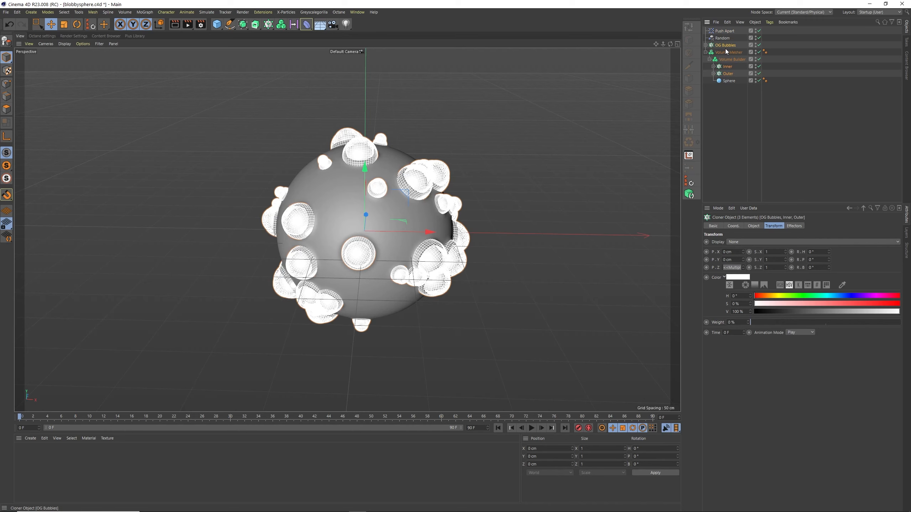
pyautogui.click(753, 226)
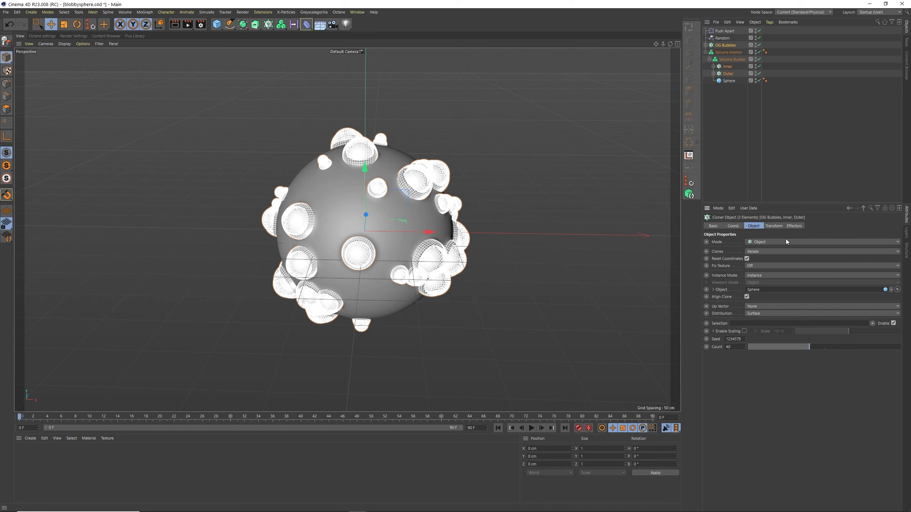
pyautogui.click(746, 338)
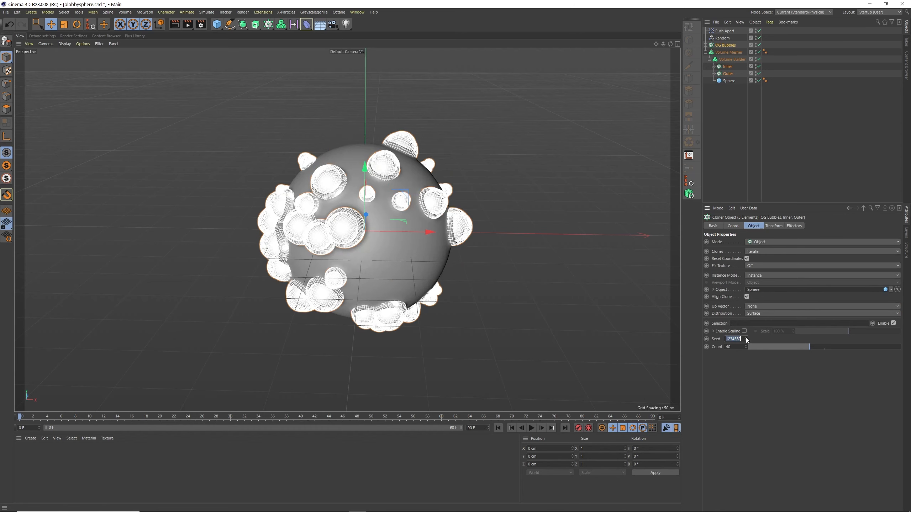
# Try seed 1234581 on the three selected cloners and undo the change
pyautogui.click(745, 338)
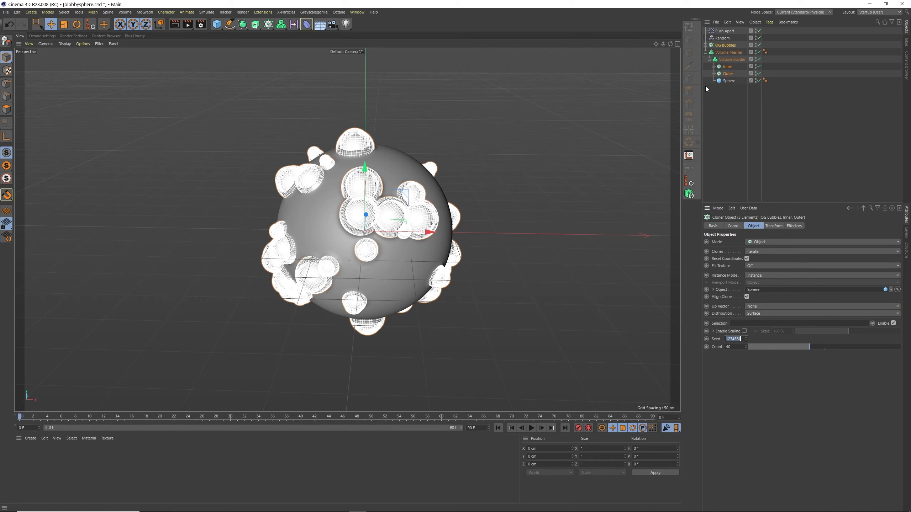
pyautogui.click(730, 110)
pyautogui.moveTo(670, 44); pyautogui.dragTo(466, 231)
pyautogui.hotkey('ctrl', 'z')
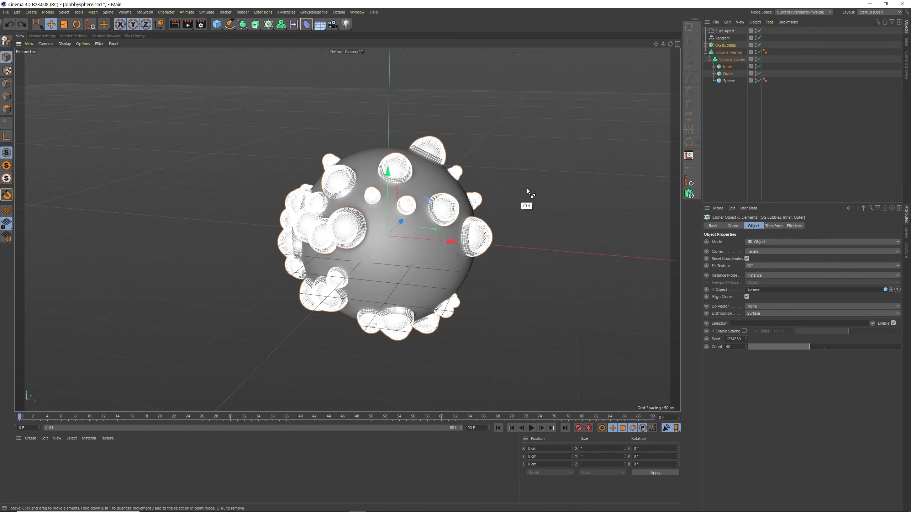
# Set the Random effector's seed to 12346 and check the new bubble arrangement around the sphere
pyautogui.click(724, 38)
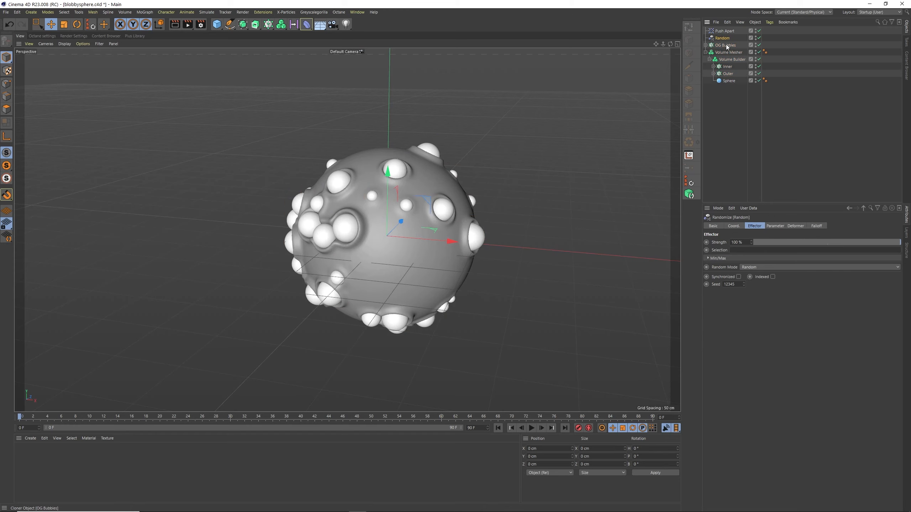
pyautogui.moveTo(669, 44); pyautogui.dragTo(739, 297)
pyautogui.click(744, 283)
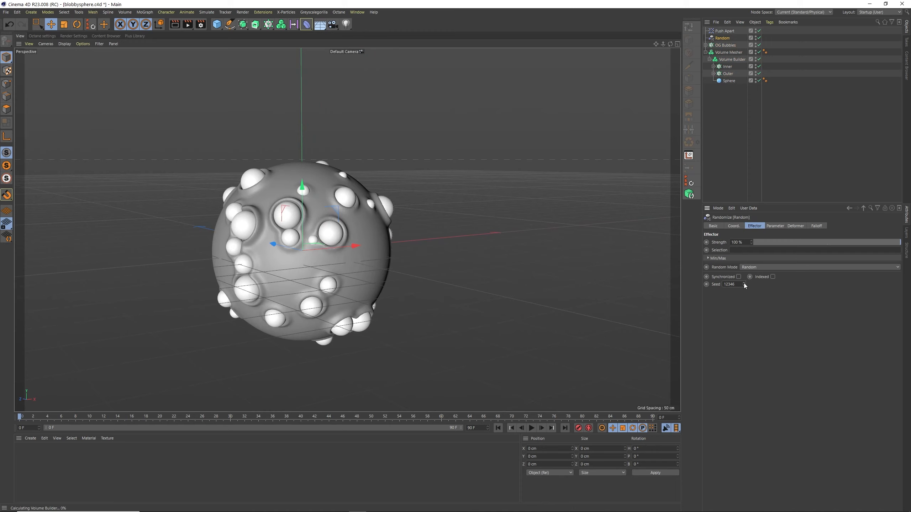
pyautogui.moveTo(670, 44); pyautogui.dragTo(417, 165)
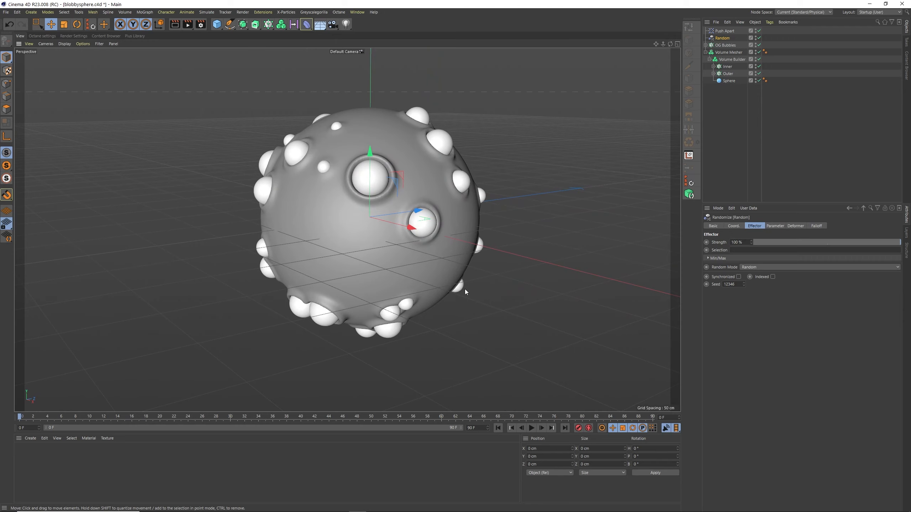
# Add a Plain effector to the OG Bubbles, Inner and Outer cloners together
pyautogui.click(721, 45)
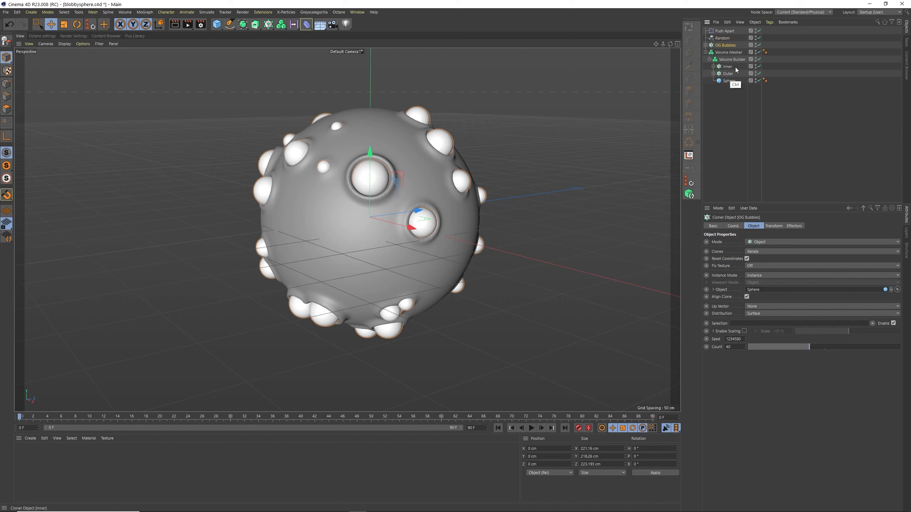
pyautogui.keyDown('ctrl'); pyautogui.click(733, 66); pyautogui.keyUp('ctrl')
pyautogui.keyDown('ctrl'); pyautogui.click(729, 74); pyautogui.keyUp('ctrl')
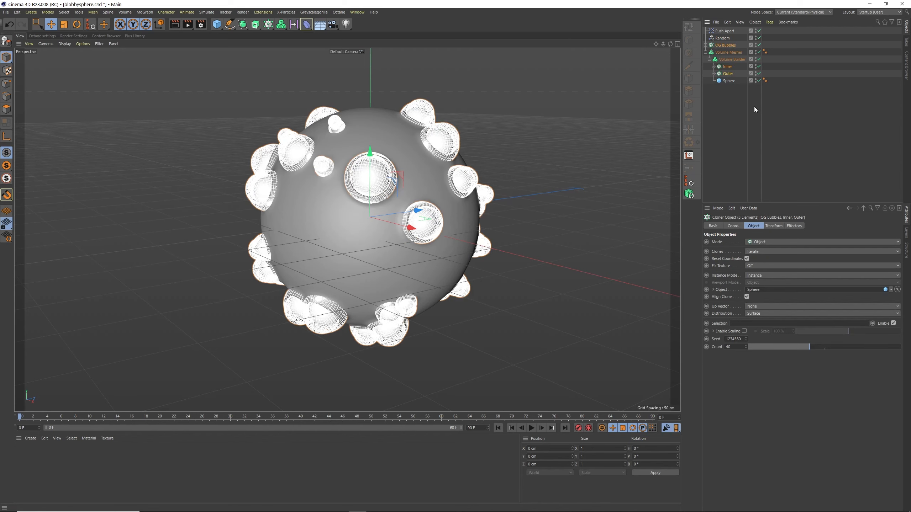
pyautogui.click(281, 24)
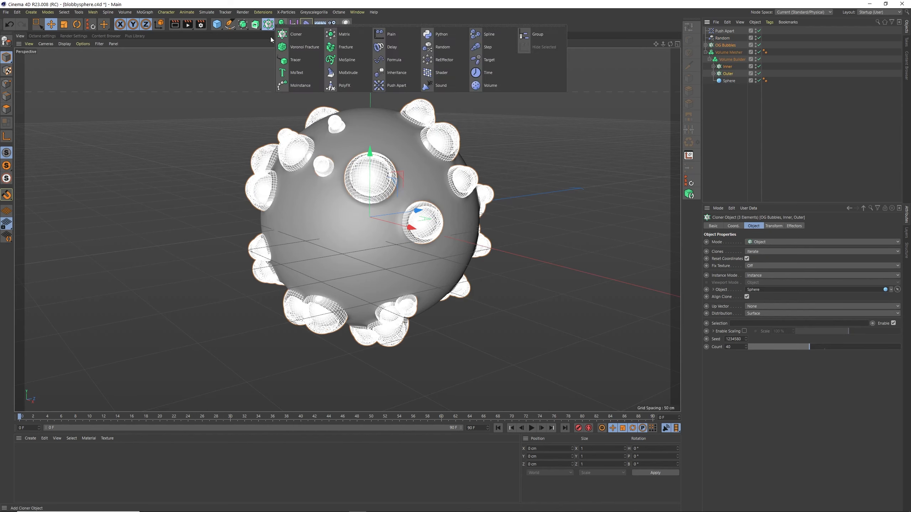
pyautogui.click(394, 36)
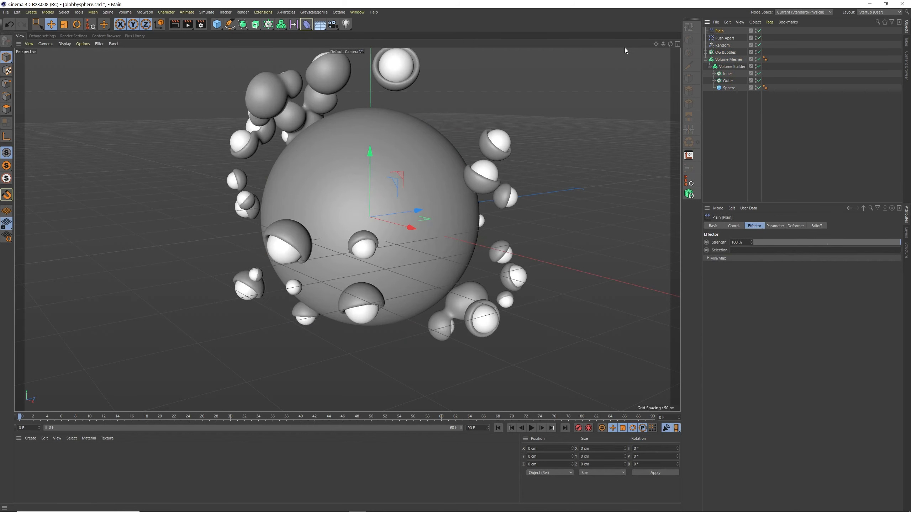
# Turn off position and turn on scale in the Plain effector's transform parameters
pyautogui.click(774, 226)
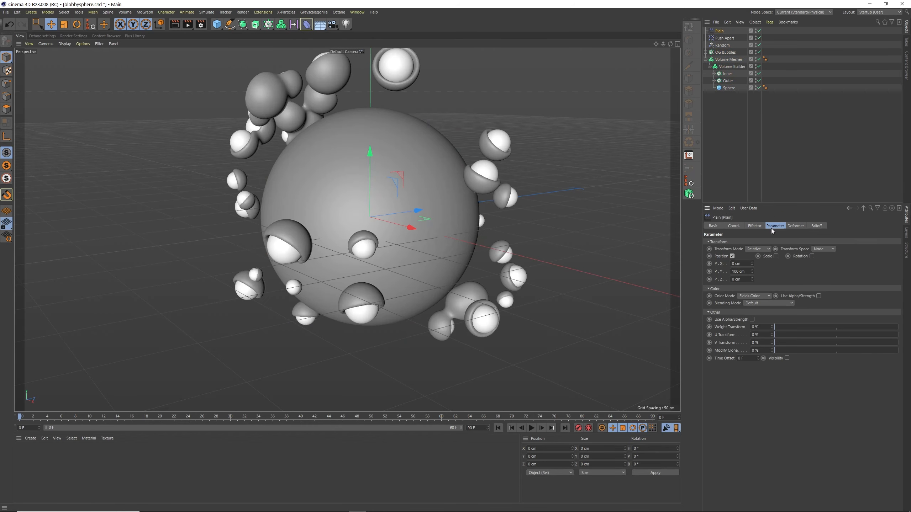
pyautogui.click(733, 257)
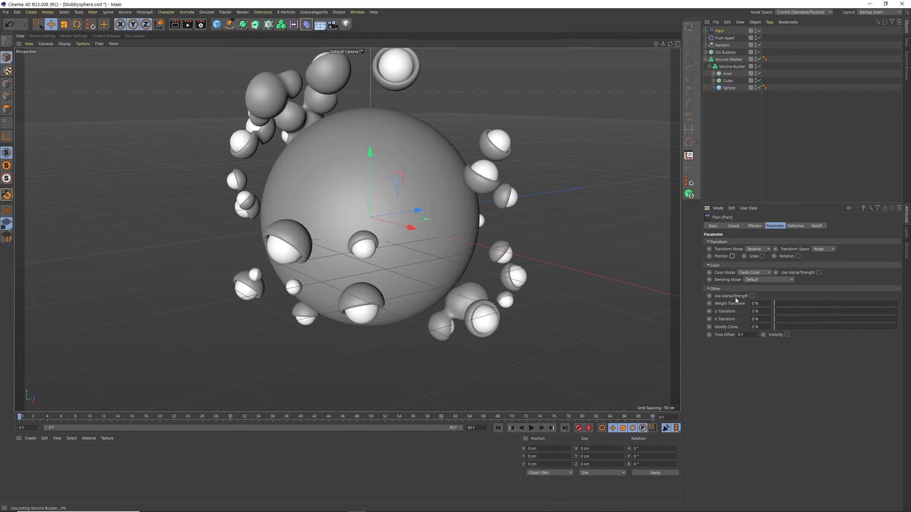
pyautogui.click(762, 256)
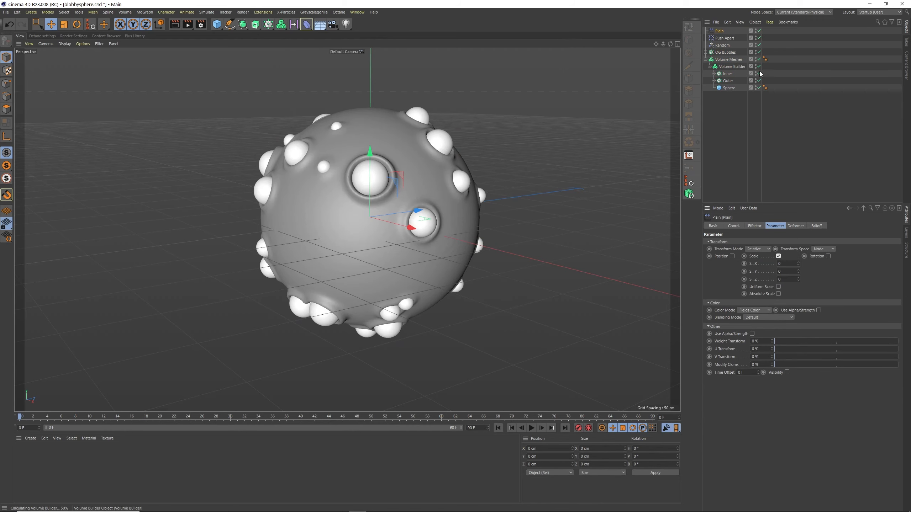
# Disable the Volume Builder and Volume Mesher, and give the Plain effector a uniform, absolute scale of -1
pyautogui.click(759, 66)
pyautogui.click(759, 59)
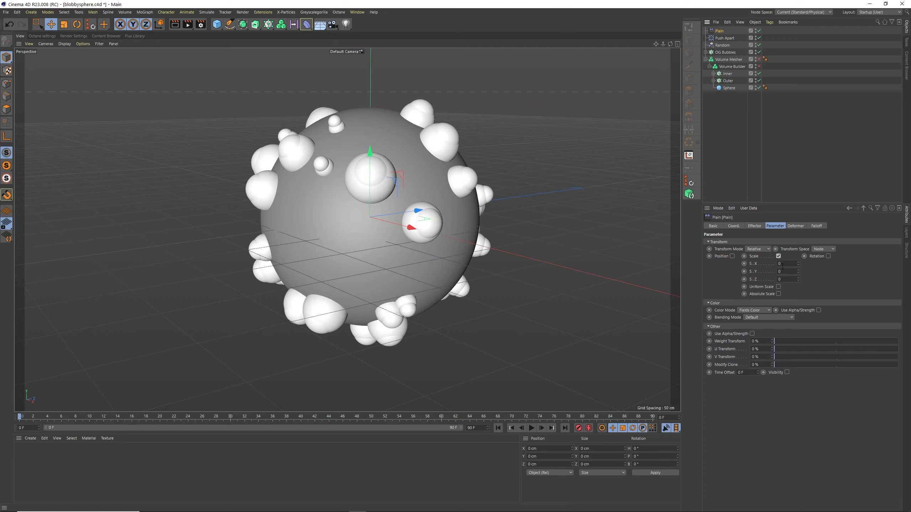
pyautogui.click(778, 287)
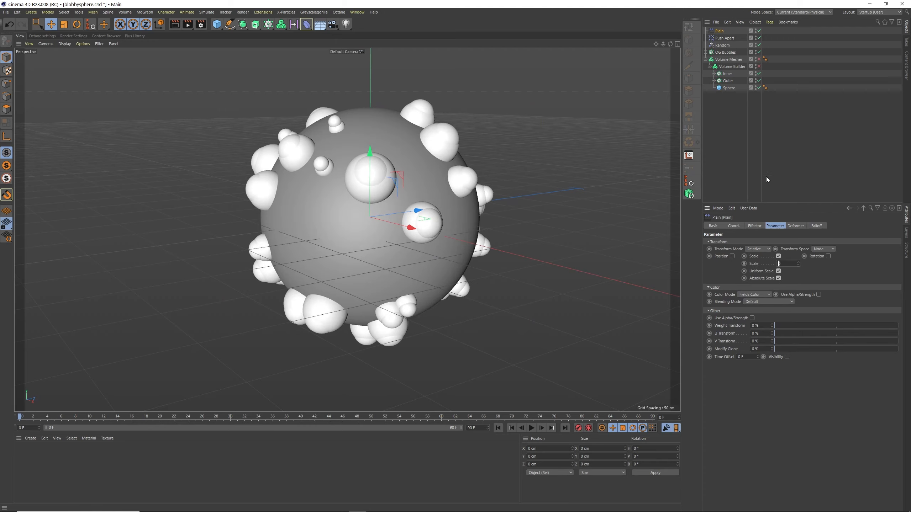
pyautogui.write('-1')
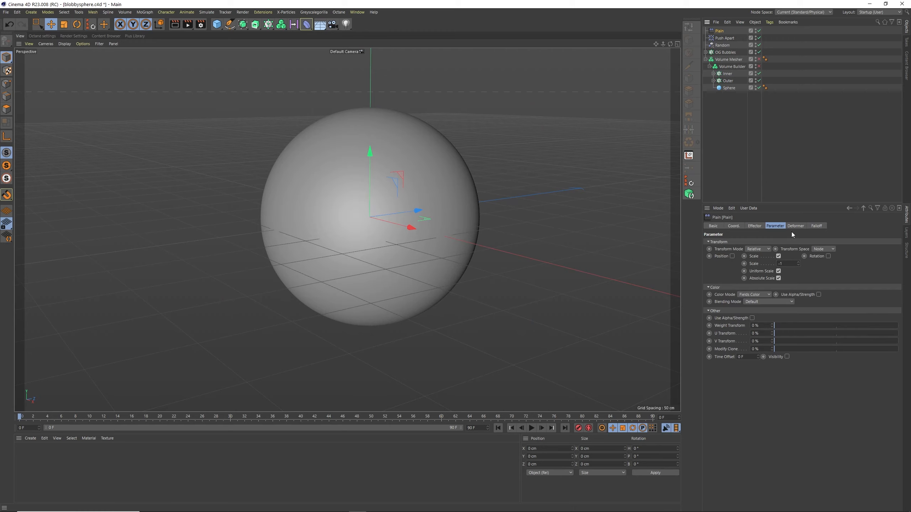
# Add a Box Field to the Plain effector's falloff
pyautogui.click(820, 226)
pyautogui.click(722, 295)
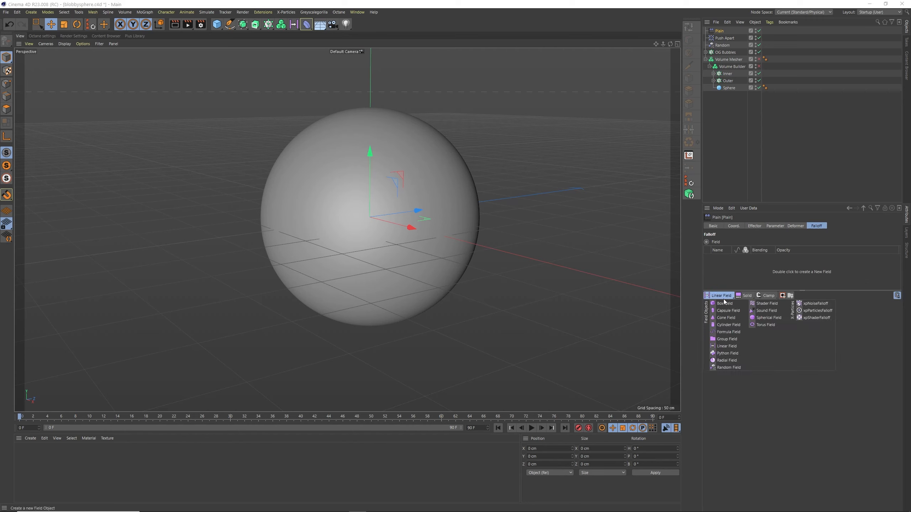
pyautogui.click(724, 303)
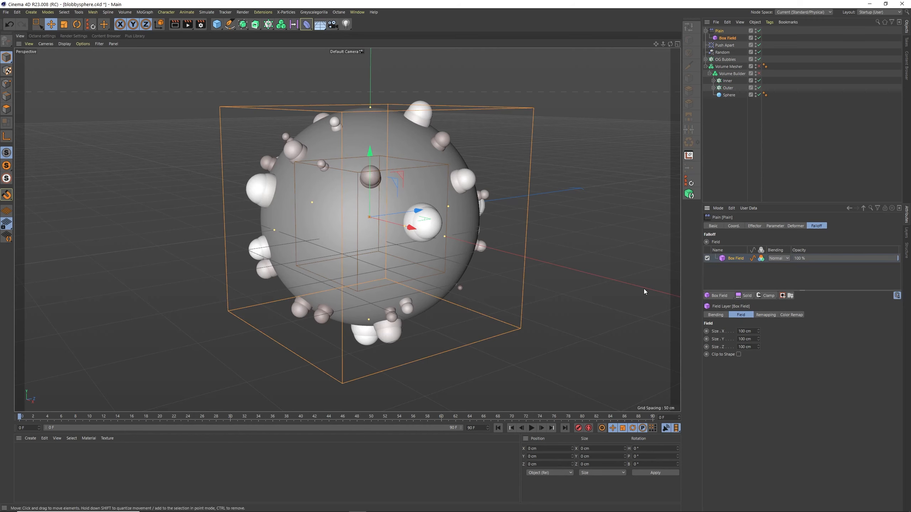
# Enlarge the Box Field to about 240 × 159 × 307 cm and move it down to about -192 cm in Y
pyautogui.press('t')
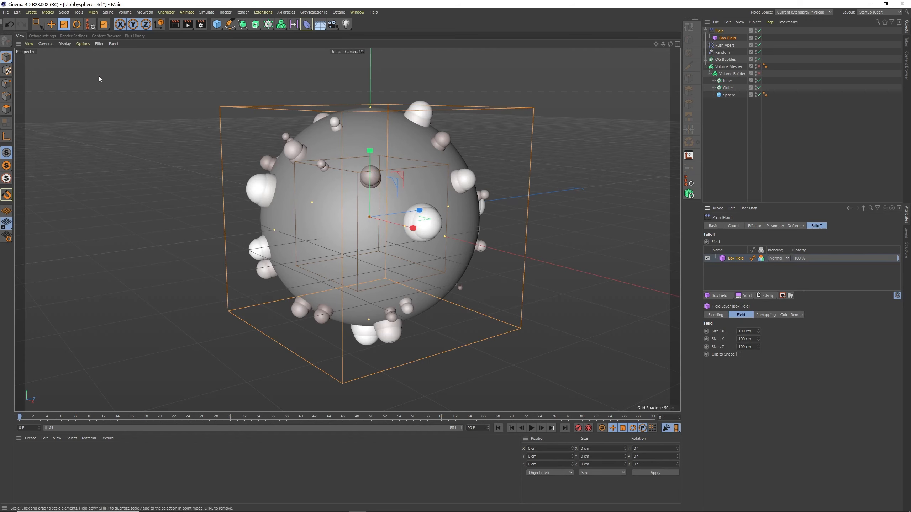
pyautogui.moveTo(106, 164); pyautogui.dragTo(278, 124)
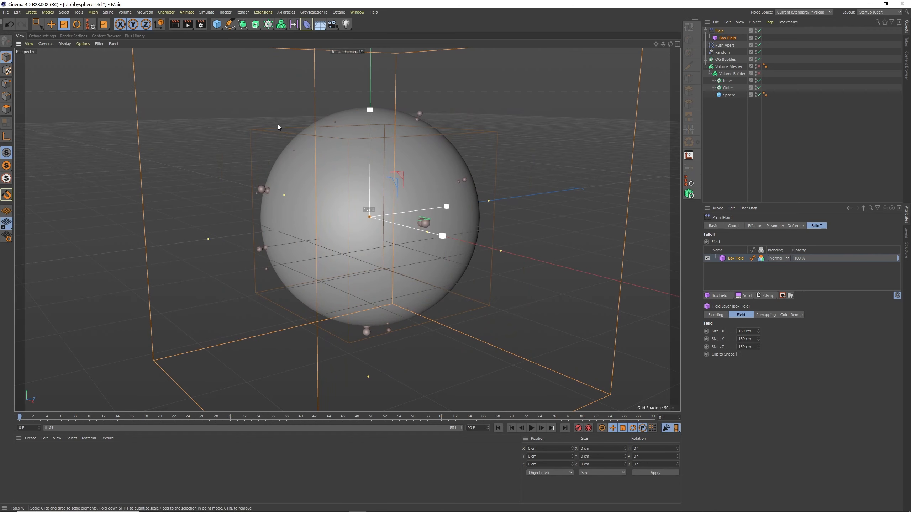
pyautogui.moveTo(496, 200); pyautogui.dragTo(579, 187)
pyautogui.moveTo(501, 250); pyautogui.dragTo(570, 274)
pyautogui.click(51, 24)
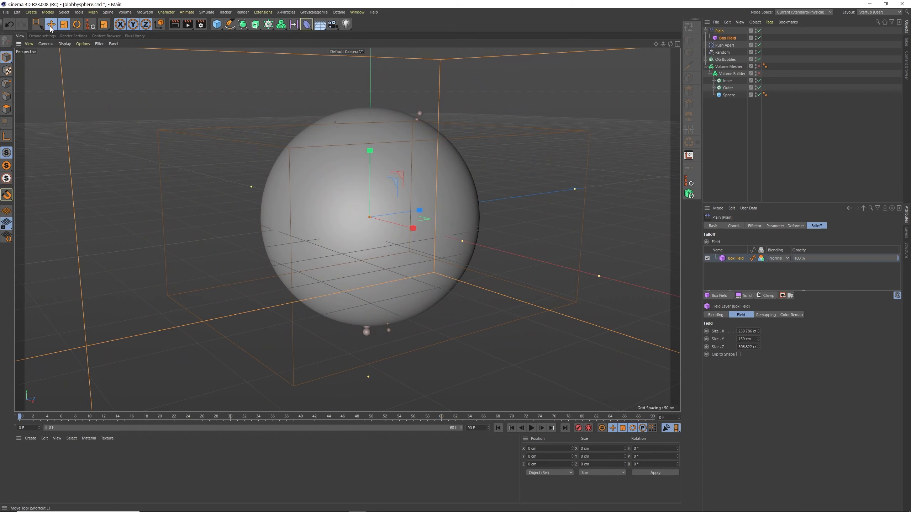
pyautogui.moveTo(370, 154); pyautogui.dragTo(394, 347)
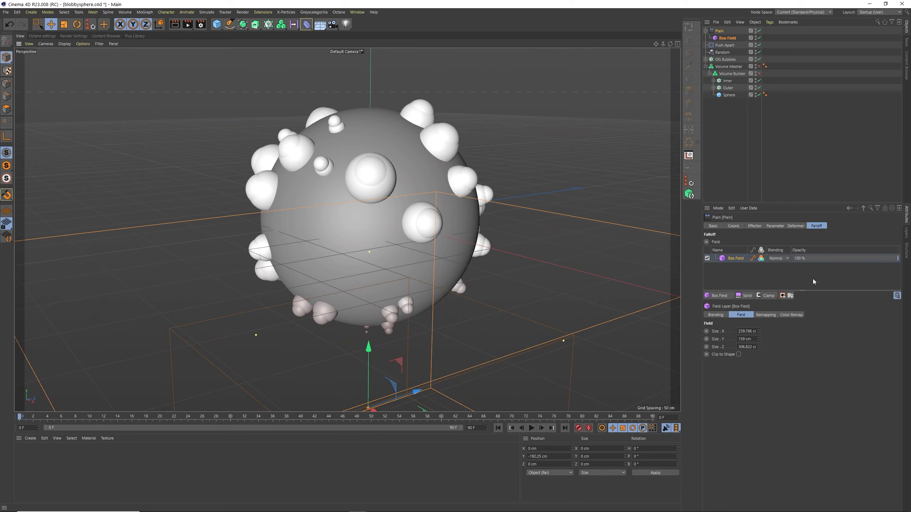
# Invert the Box Field's remapping and set its contour mode to Curve
pyautogui.click(776, 226)
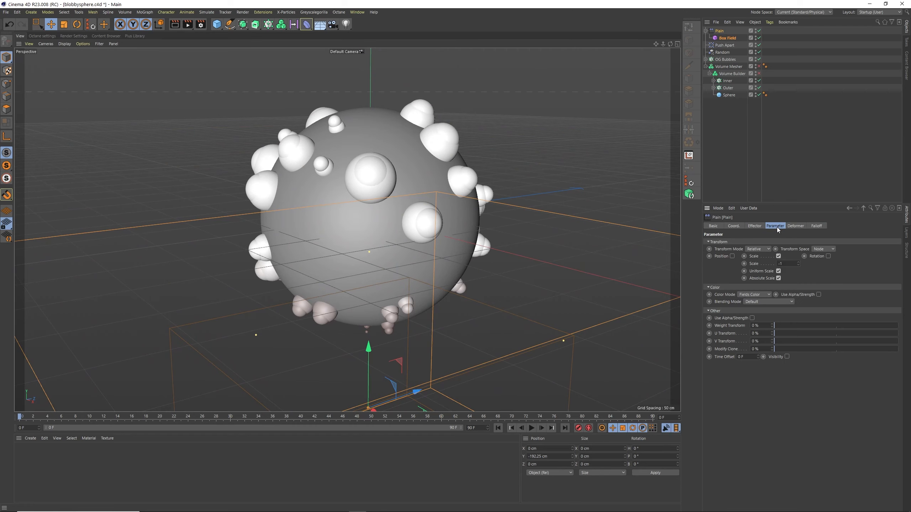
pyautogui.click(726, 39)
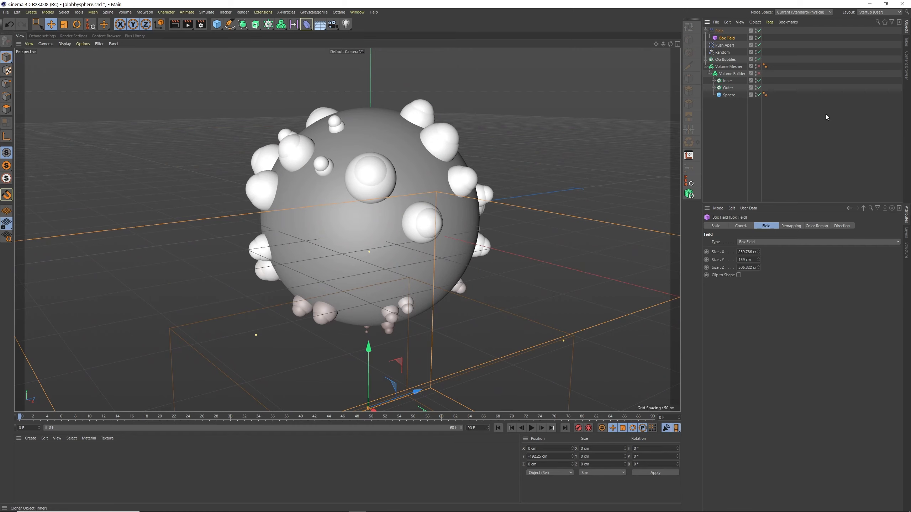
pyautogui.click(794, 226)
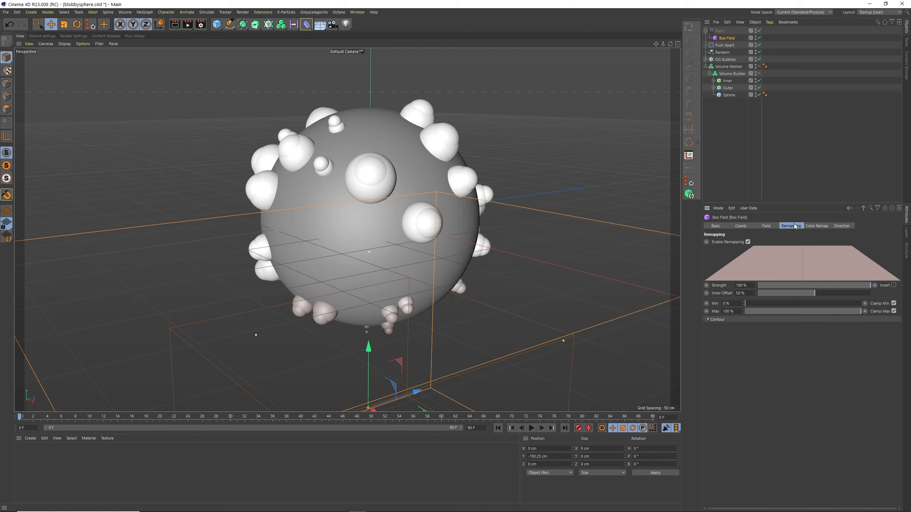
pyautogui.click(893, 285)
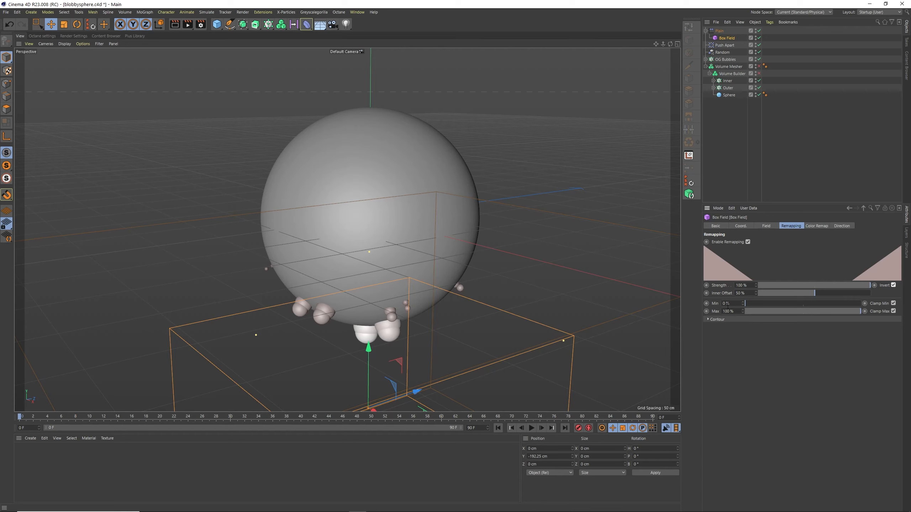
pyautogui.click(727, 320)
pyautogui.click(756, 335)
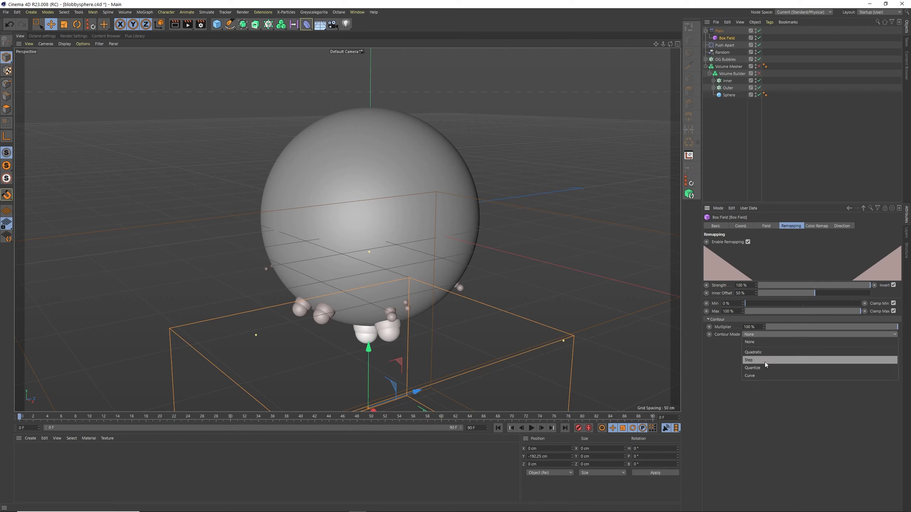
pyautogui.click(753, 375)
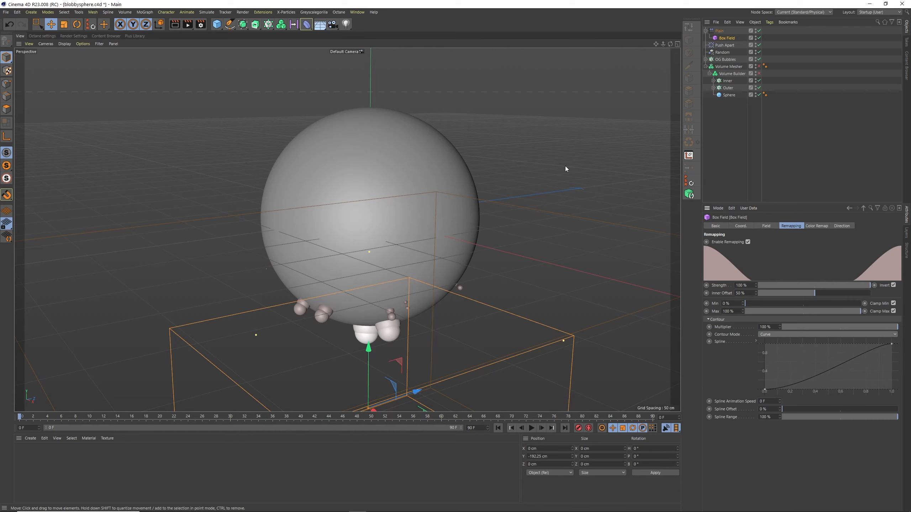
# Move the Box Field down to about -269 cm in Y, clear of the sphere, and record a keyframe at frame 0
pyautogui.moveTo(662, 45); pyautogui.dragTo(649, 58)
pyautogui.keyDown('alt'); pyautogui.moveTo(474, 211); pyautogui.dragTo(467, 105, button='middle'); pyautogui.keyUp('alt')
pyautogui.moveTo(359, 263); pyautogui.dragTo(344, 322)
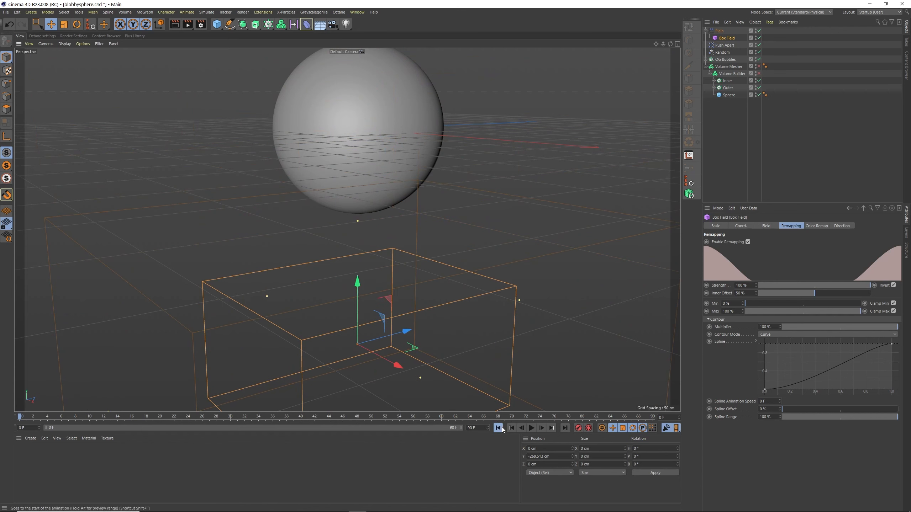
pyautogui.click(578, 428)
# At frame 60, move the Box Field above the sphere to about 243 cm in Y and record a keyframe
pyautogui.click(436, 417)
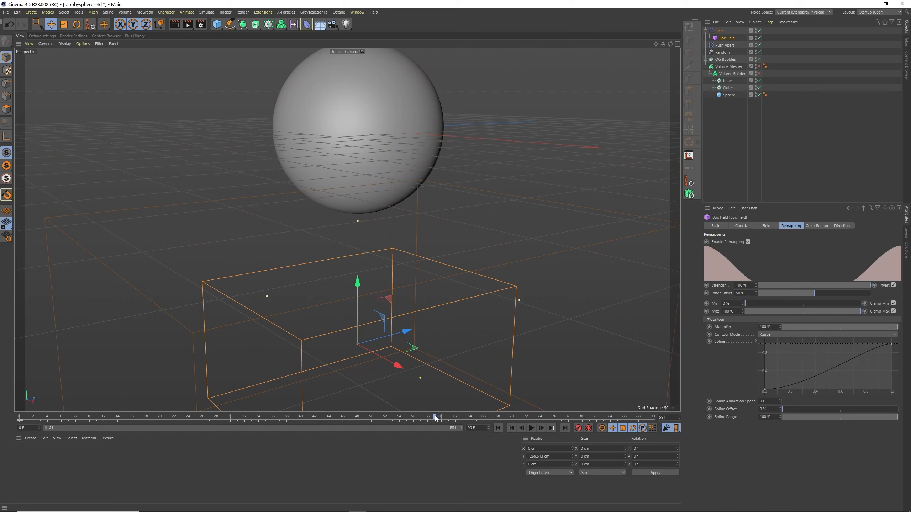
pyautogui.moveTo(435, 418); pyautogui.dragTo(442, 419)
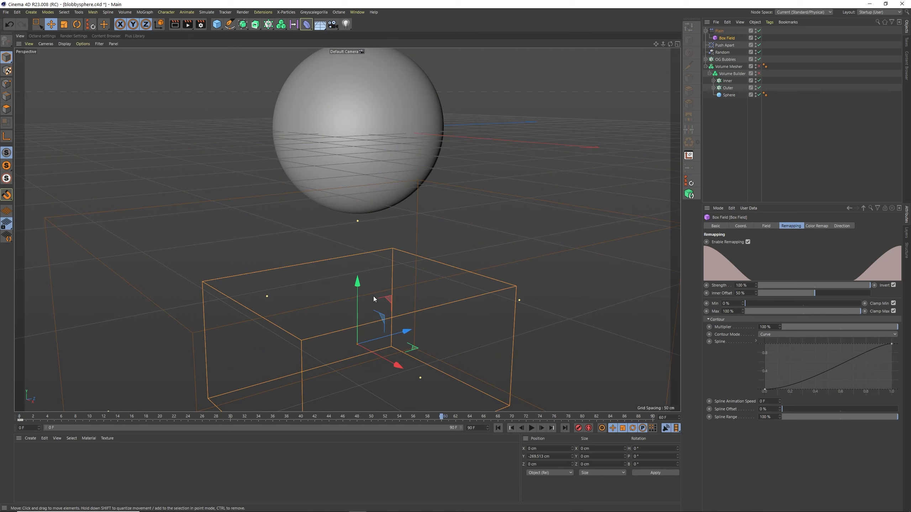
pyautogui.keyDown('alt'); pyautogui.moveTo(421, 185); pyautogui.dragTo(412, 263, button='middle'); pyautogui.keyUp('alt')
pyautogui.moveTo(345, 374); pyautogui.dragTo(666, 3)
pyautogui.moveTo(662, 44); pyautogui.dragTo(345, 93)
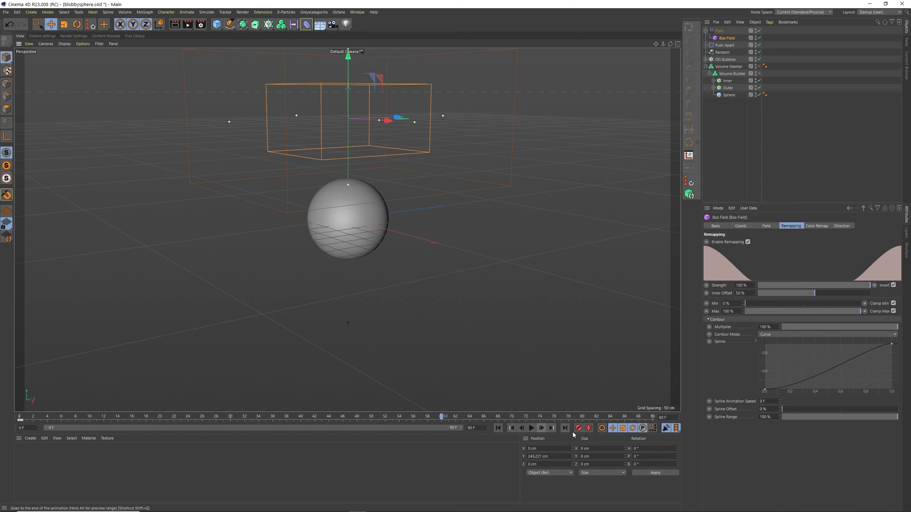
# Play the Box Field animation from frame 0 and look at the sphere more closely
pyautogui.click(499, 428)
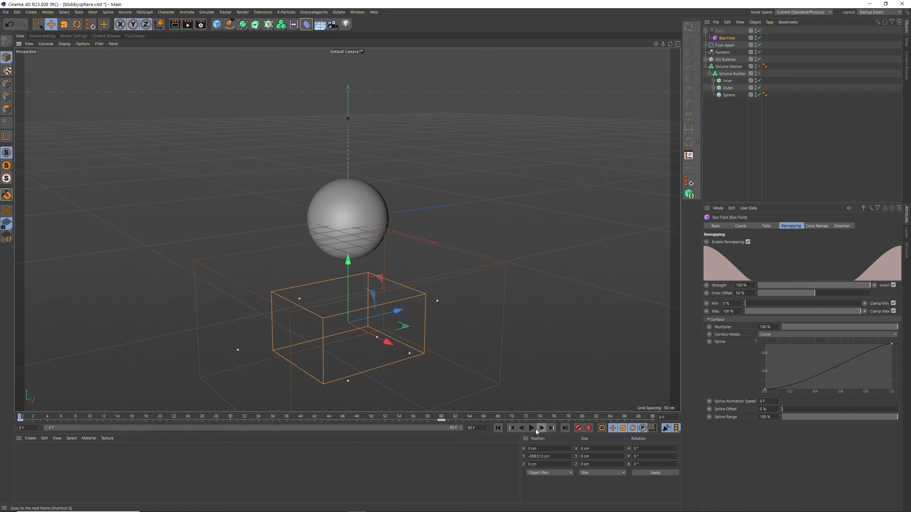
pyautogui.click(532, 428)
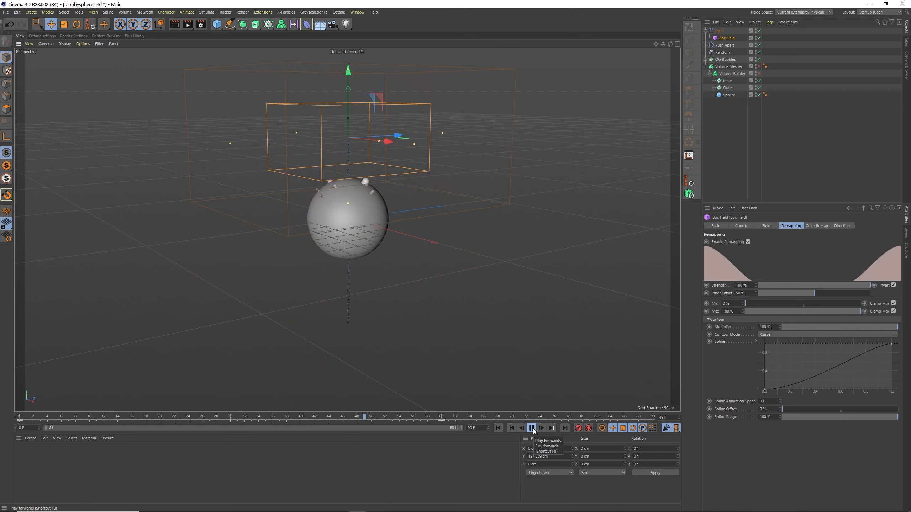
pyautogui.click(532, 428)
pyautogui.keyDown('alt'); pyautogui.moveTo(388, 229); pyautogui.dragTo(404, 219, button='right'); pyautogui.keyUp('alt')
pyautogui.keyDown('alt'); pyautogui.moveTo(405, 219); pyautogui.dragTo(416, 238, button='middle'); pyautogui.keyUp('alt')
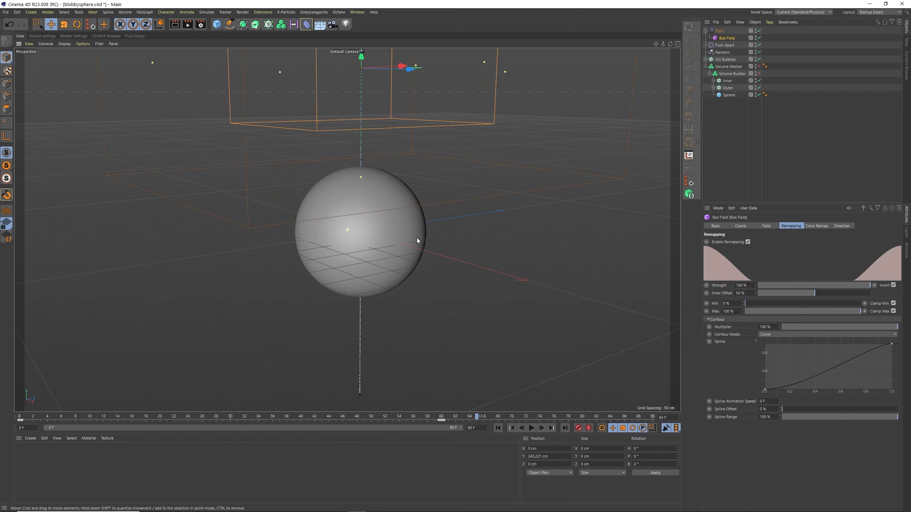
# Set all of the Box Field's keyframes to linear interpolation in the Timeline dope sheet, showing its Position Y curve
pyautogui.click(357, 12)
pyautogui.click(395, 107)
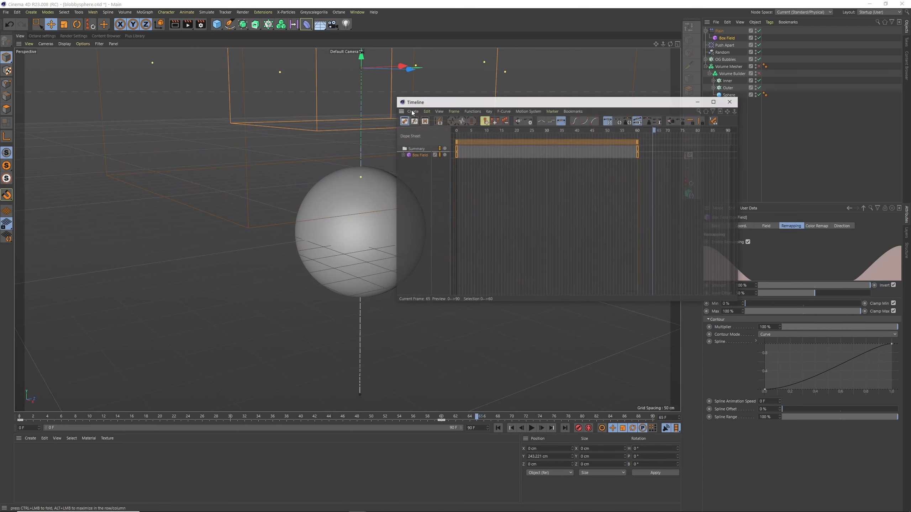
pyautogui.click(402, 154)
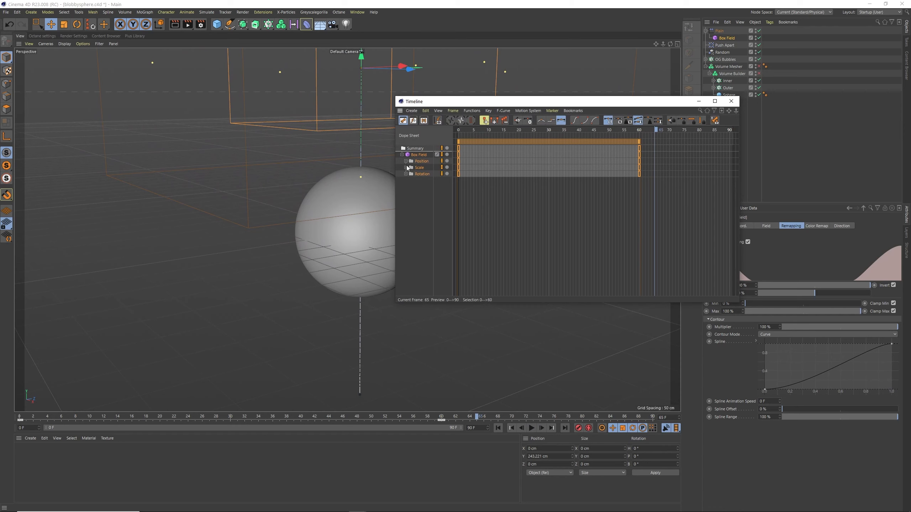
pyautogui.click(406, 162)
pyautogui.click(410, 174)
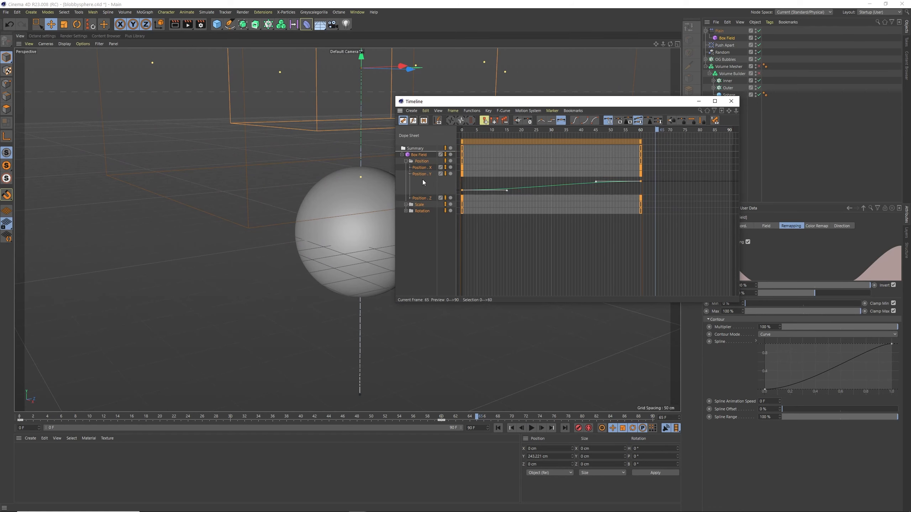
pyautogui.moveTo(658, 237); pyautogui.dragTo(456, 144)
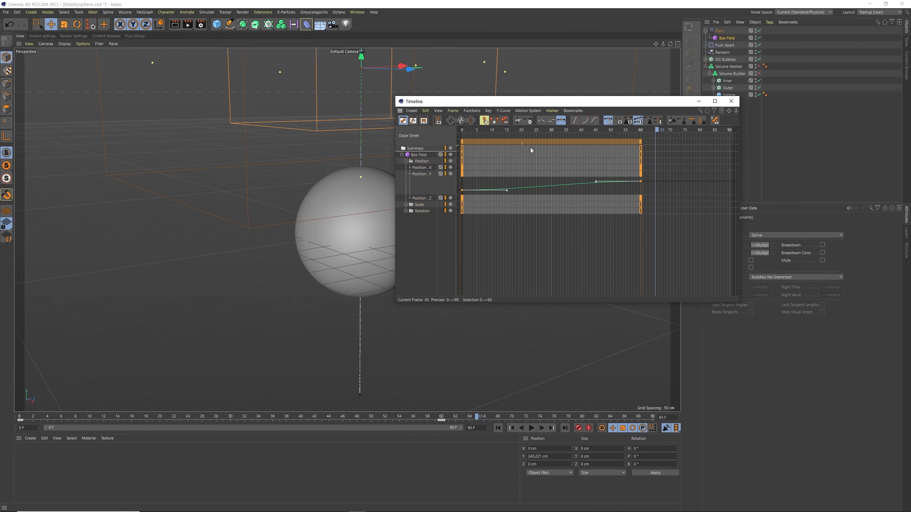
pyautogui.click(541, 121)
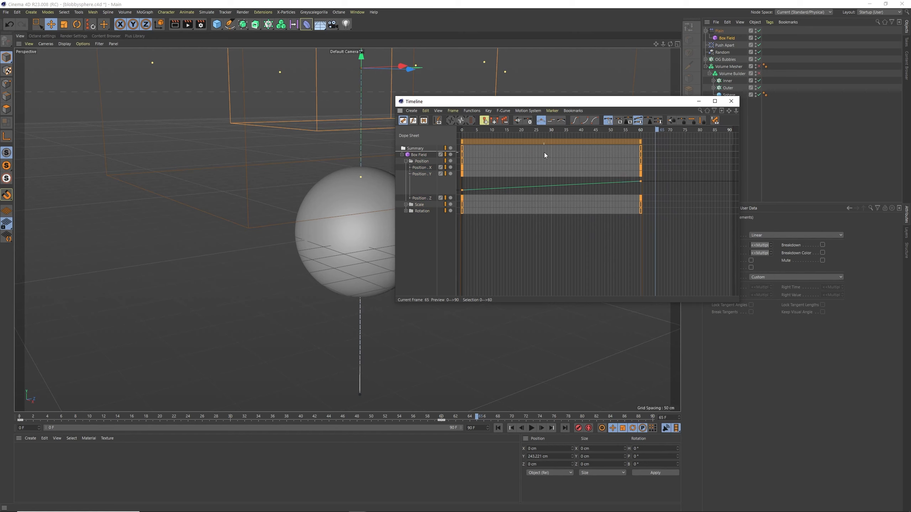
pyautogui.click(731, 101)
# Preview the linear animation and scrub to frame 36
pyautogui.click(531, 428)
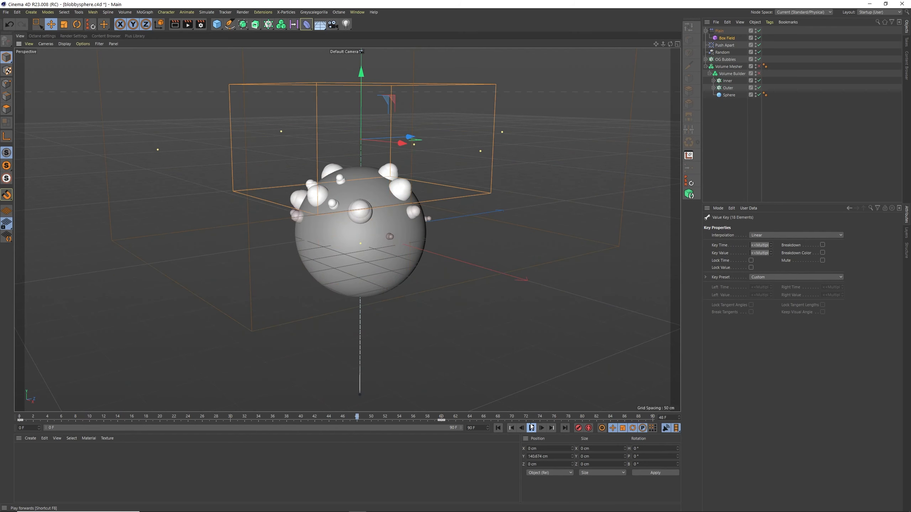
pyautogui.click(531, 428)
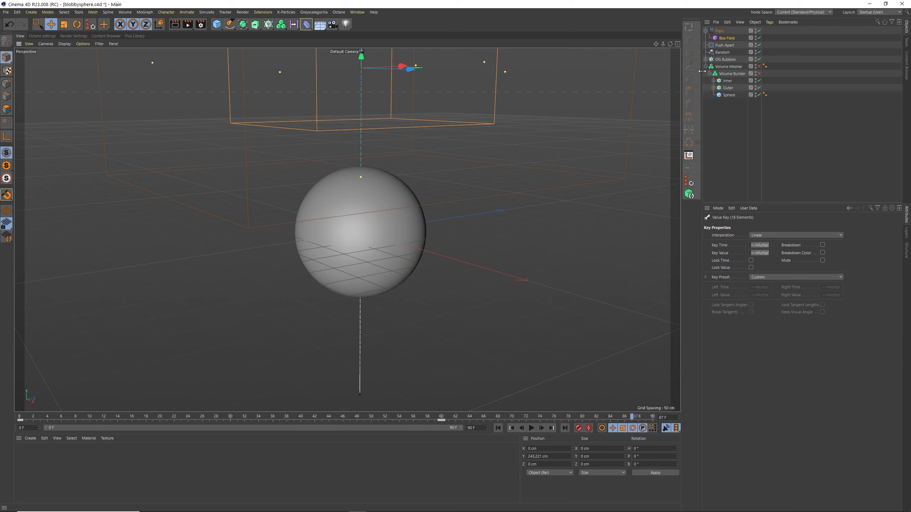
pyautogui.moveTo(380, 418); pyautogui.dragTo(329, 421)
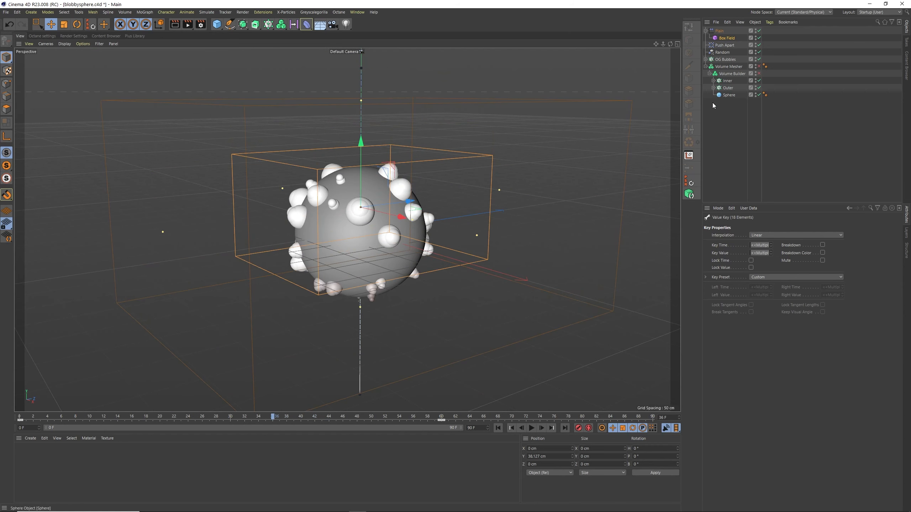
# Add a Delay effector to the Inner, Outer and OG Bubbles cloners and place it between Push Apart and Random in the hierarchy
pyautogui.click(727, 81)
pyautogui.keyDown('ctrl'); pyautogui.click(727, 87); pyautogui.keyUp('ctrl')
pyautogui.keyDown('ctrl'); pyautogui.click(724, 59); pyautogui.keyUp('ctrl')
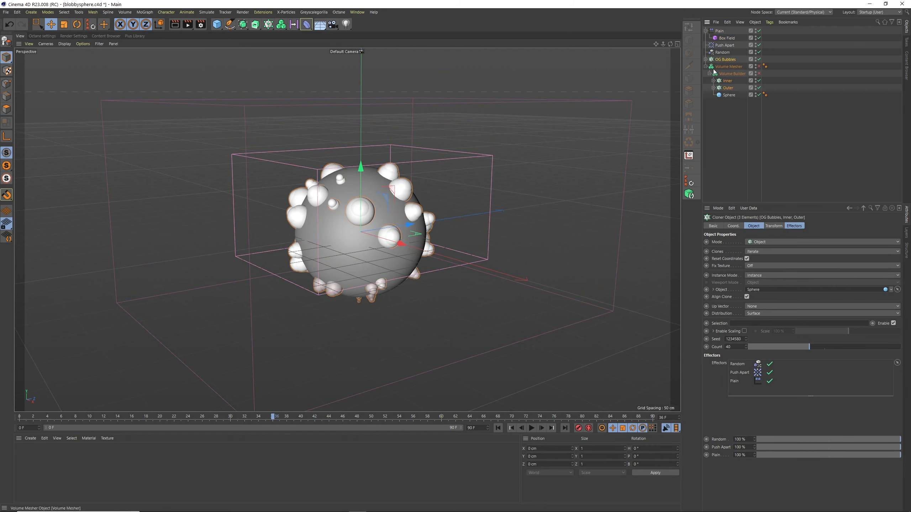
pyautogui.moveTo(264, 28); pyautogui.dragTo(396, 49)
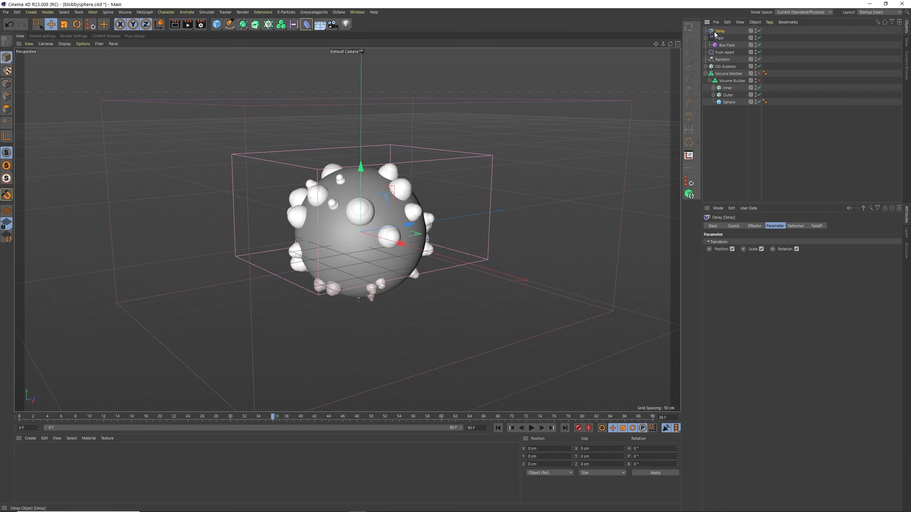
pyautogui.moveTo(719, 31); pyautogui.dragTo(722, 56)
# Turn off position on the Delay effector and set it to Spring mode with 90% strength
pyautogui.click(731, 249)
pyautogui.click(756, 225)
pyautogui.click(744, 266)
pyautogui.click(747, 277)
pyautogui.click(735, 243)
pyautogui.write('90')
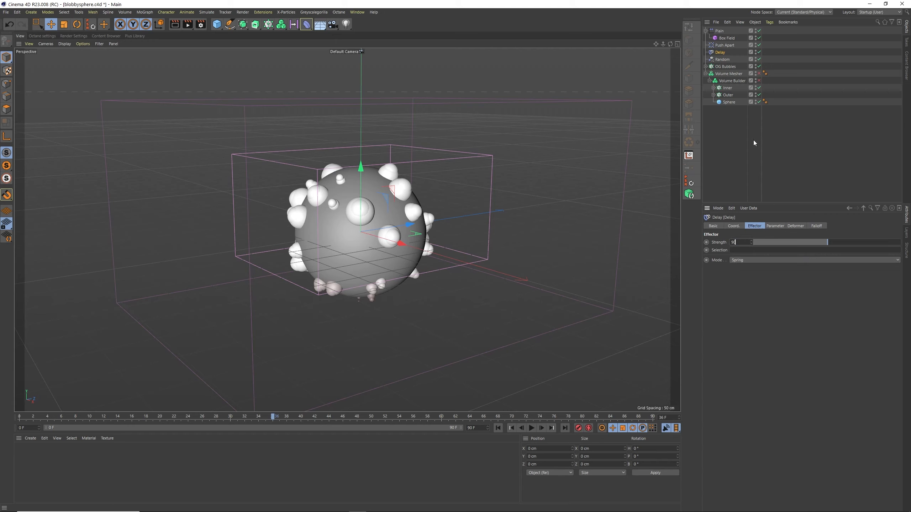
pyautogui.press('Return')
# Play the animation from the start to check the delayed bubble scaling
pyautogui.click(510, 428)
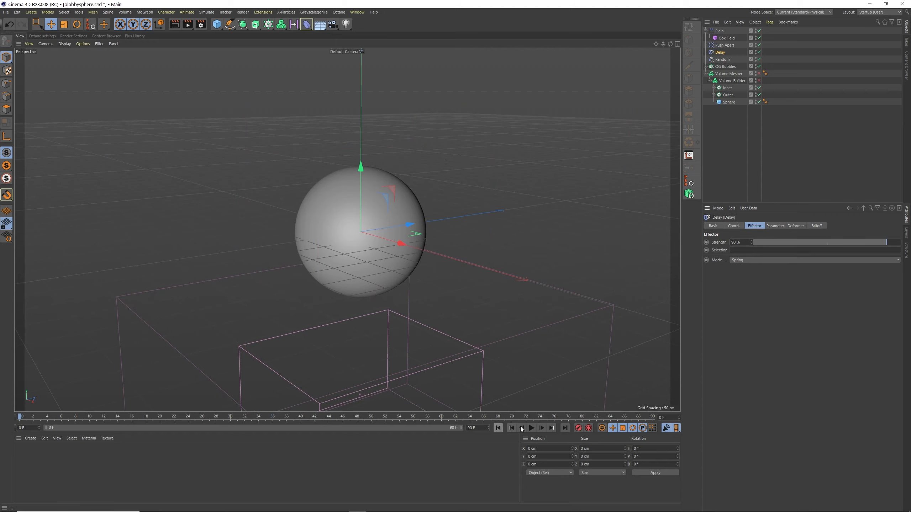
pyautogui.click(531, 428)
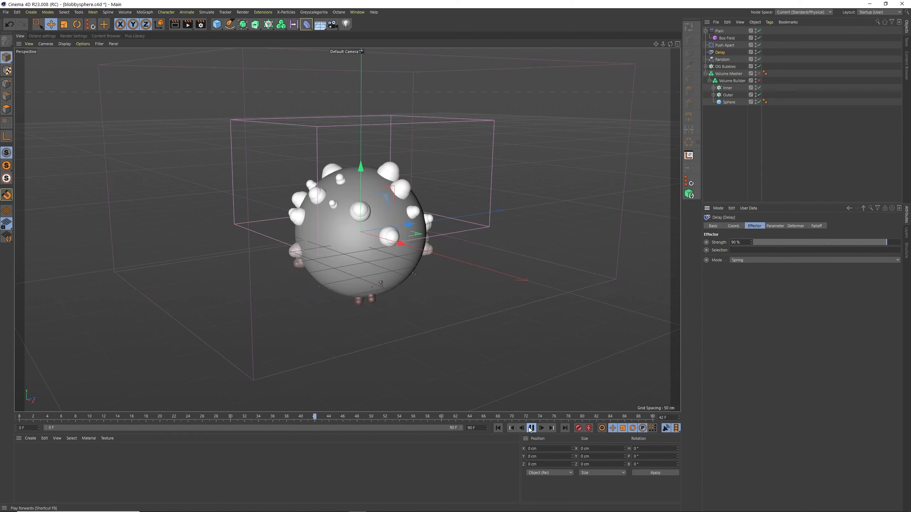
pyautogui.click(530, 429)
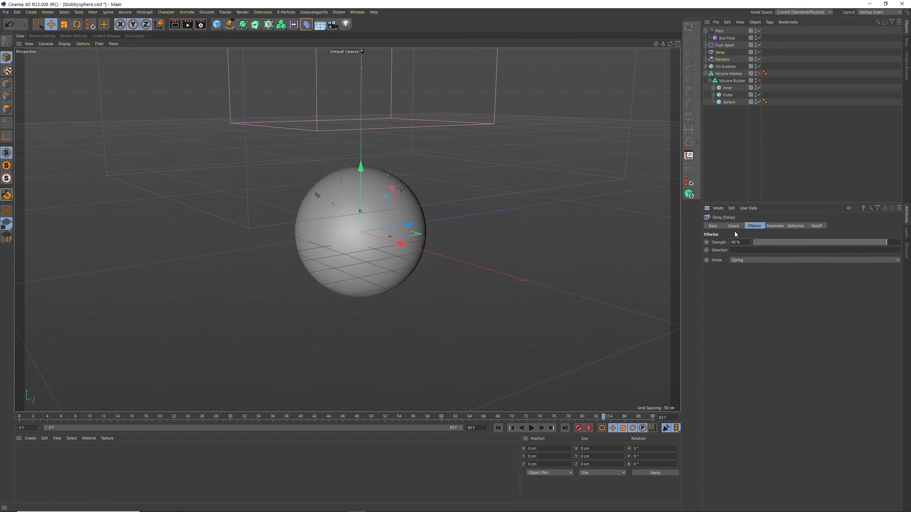
# Set the Delay effector's strength to 75% and replay the animation from the start
pyautogui.moveTo(741, 242); pyautogui.dragTo(709, 220)
pyautogui.write('75')
pyautogui.press('Return')
pyautogui.click(502, 429)
pyautogui.click(530, 428)
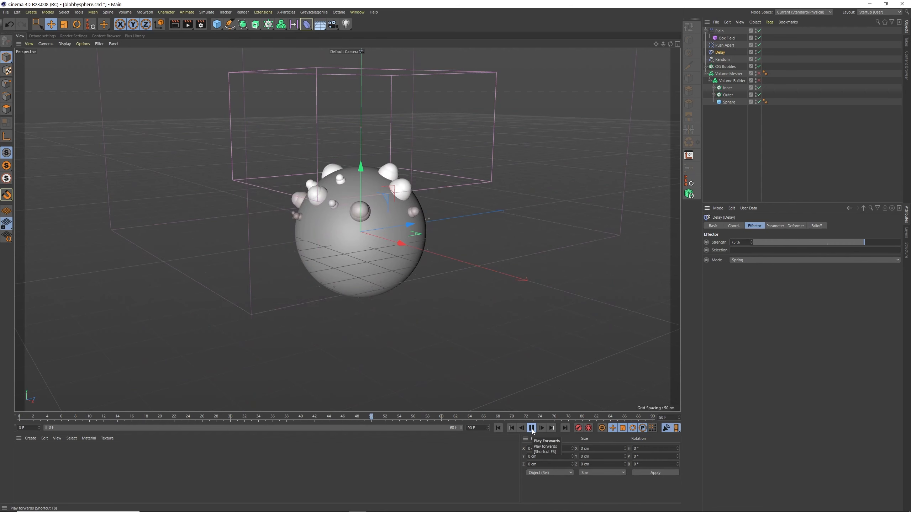
pyautogui.click(531, 428)
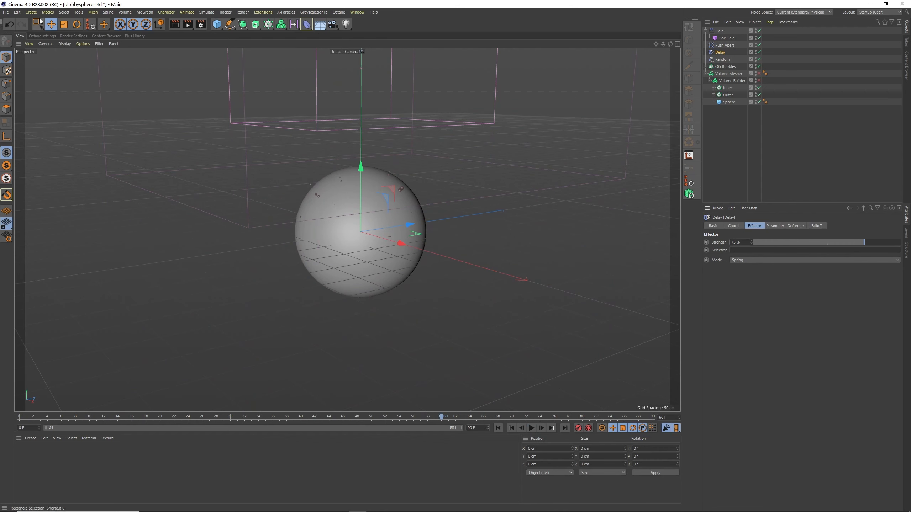
# Extend the project's maximum time to 120 frames in the project settings
pyautogui.click(17, 12)
pyautogui.click(50, 86)
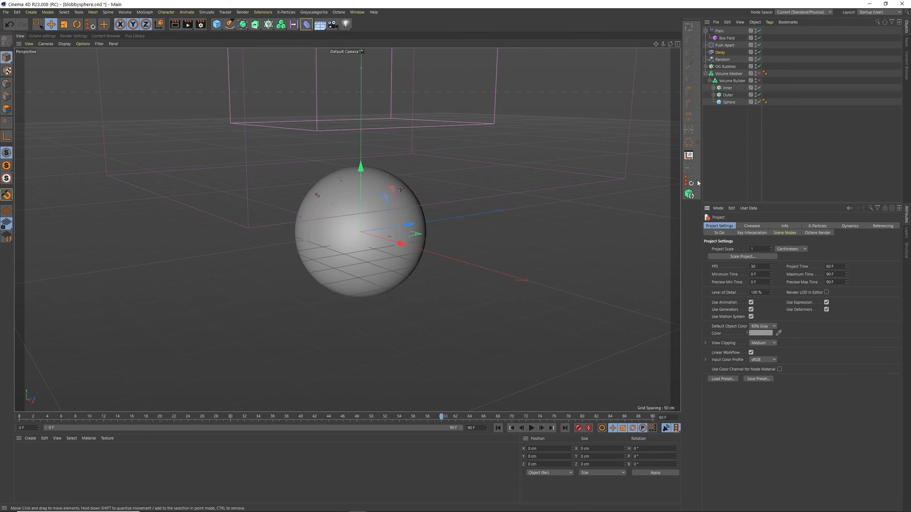
pyautogui.doubleClick(830, 274)
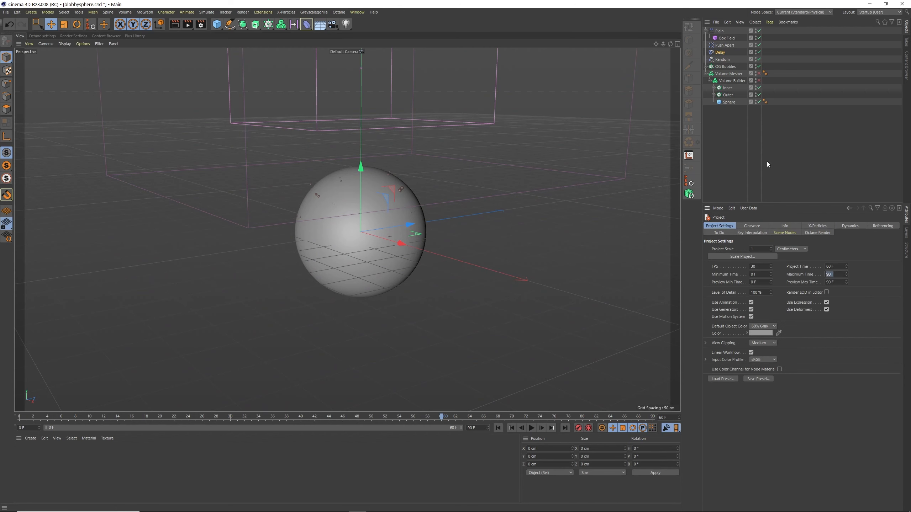
pyautogui.write('120')
pyautogui.press('Tab')
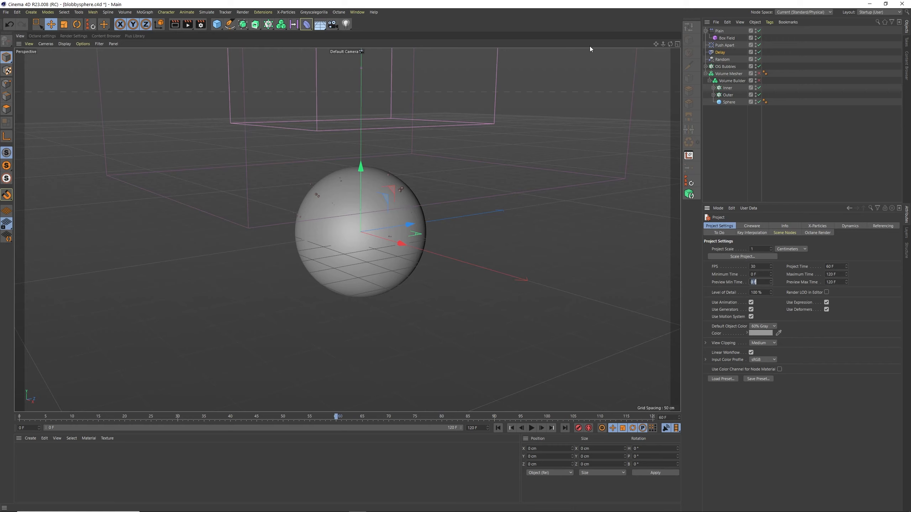
# Move the Box Field's end keyframes to frame 90 in the Timeline dope sheet and replay the animation from the start
pyautogui.click(357, 12)
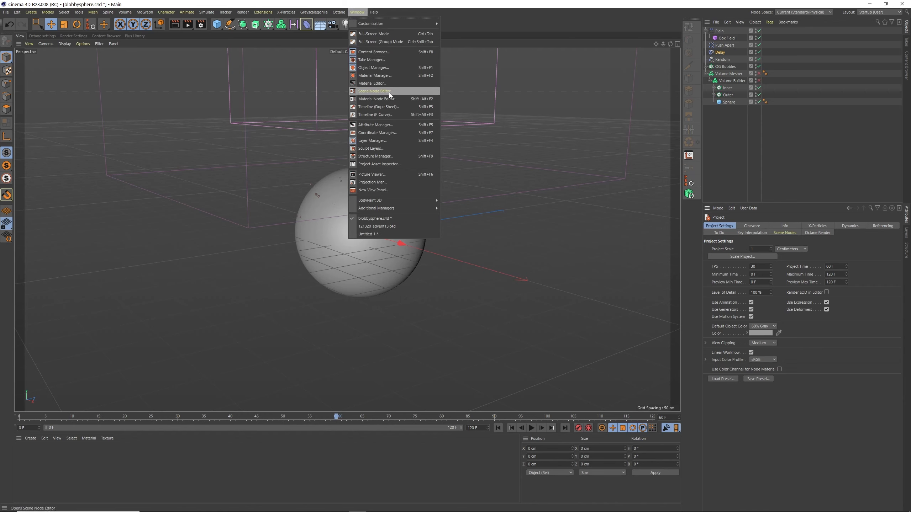
pyautogui.click(389, 106)
pyautogui.moveTo(678, 246); pyautogui.dragTo(724, 157)
pyautogui.click(724, 100)
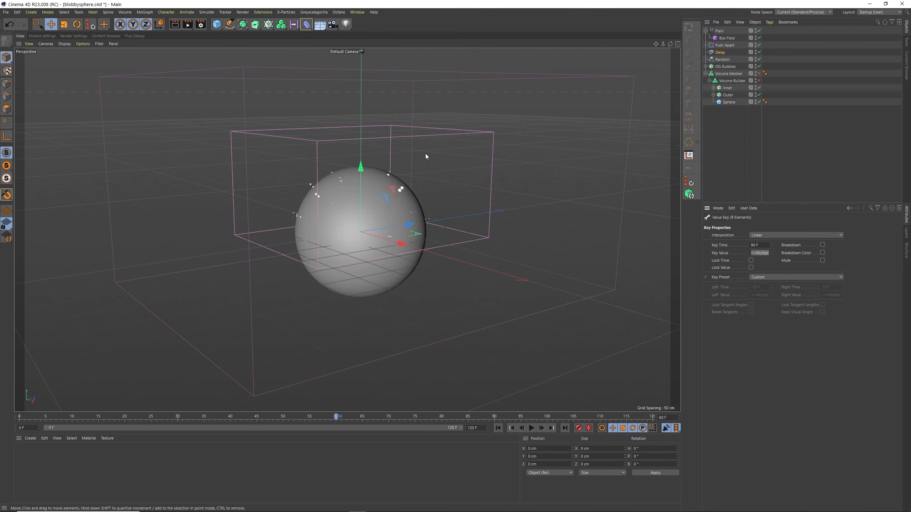
pyautogui.click(498, 428)
pyautogui.click(532, 428)
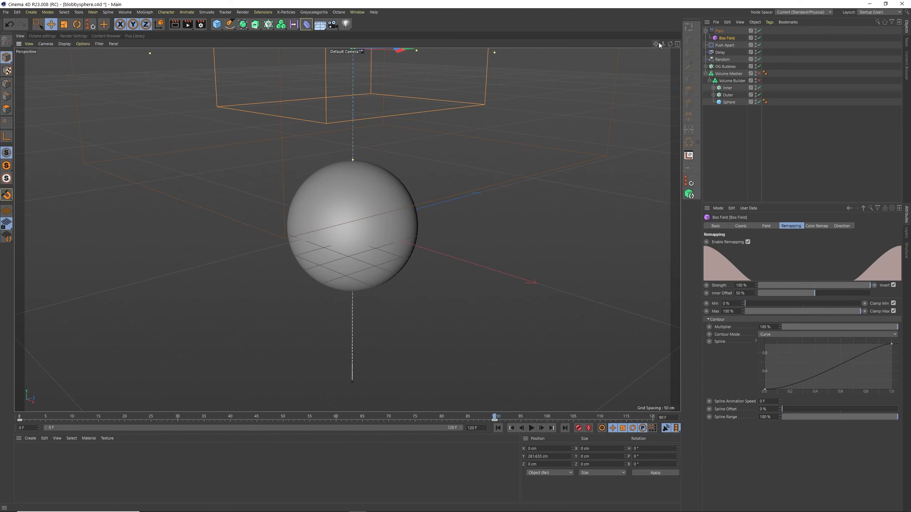
# Zoom in on the blobby sphere, scrub the timeline back from frame 60 to 27 to check the bubbles, and select the Volume Builder
pyautogui.moveTo(661, 44); pyautogui.dragTo(676, 36)
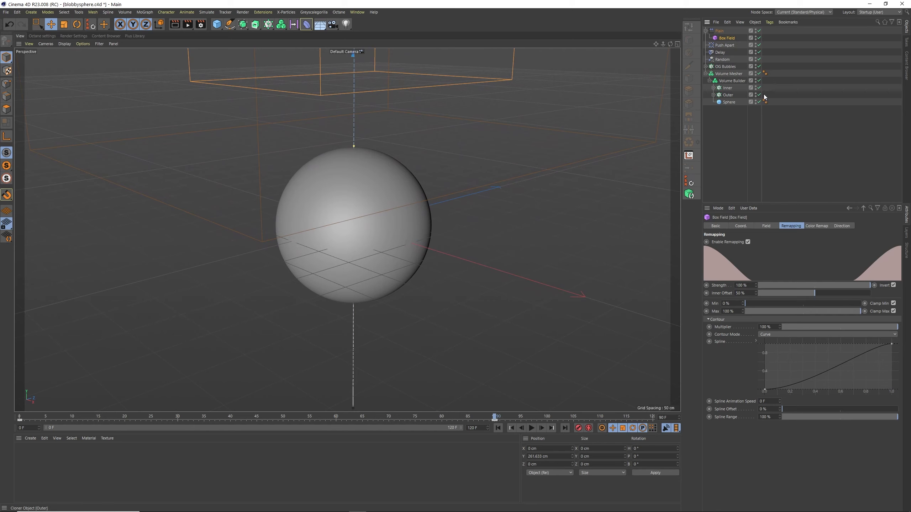
pyautogui.click(336, 418)
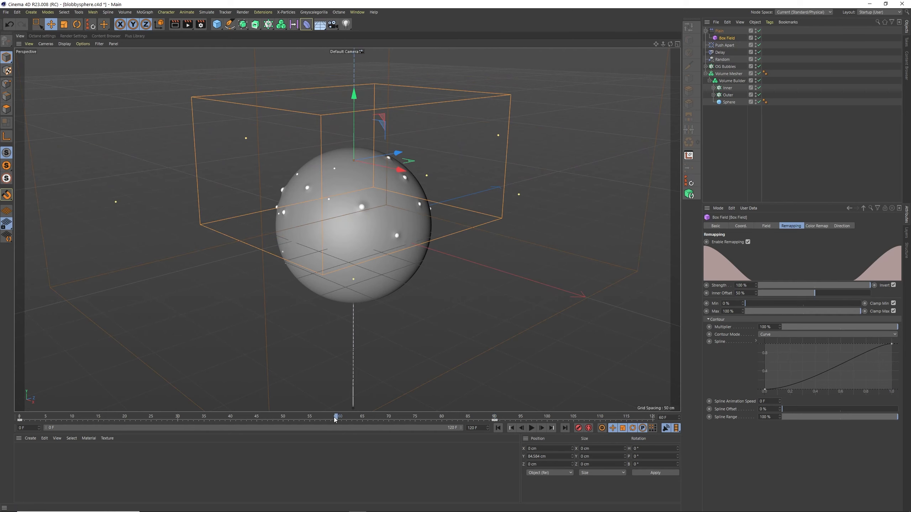
pyautogui.click(277, 418)
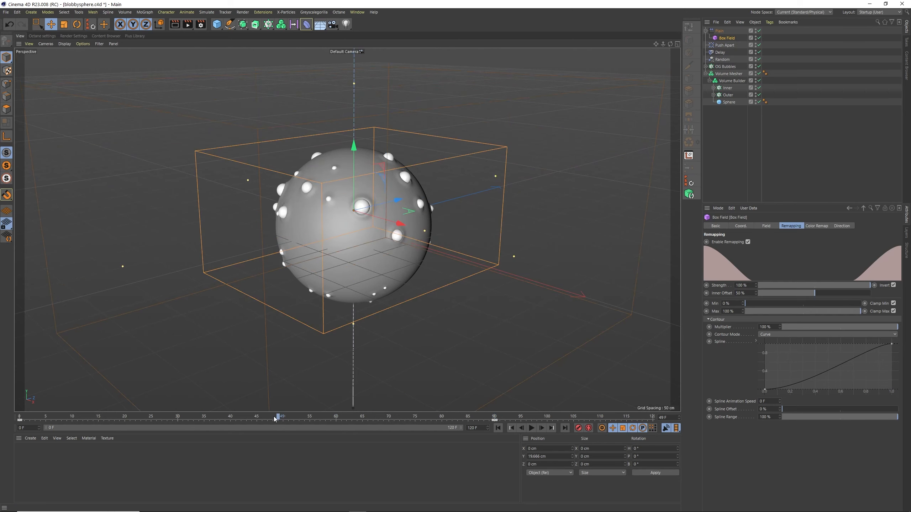
pyautogui.click(218, 418)
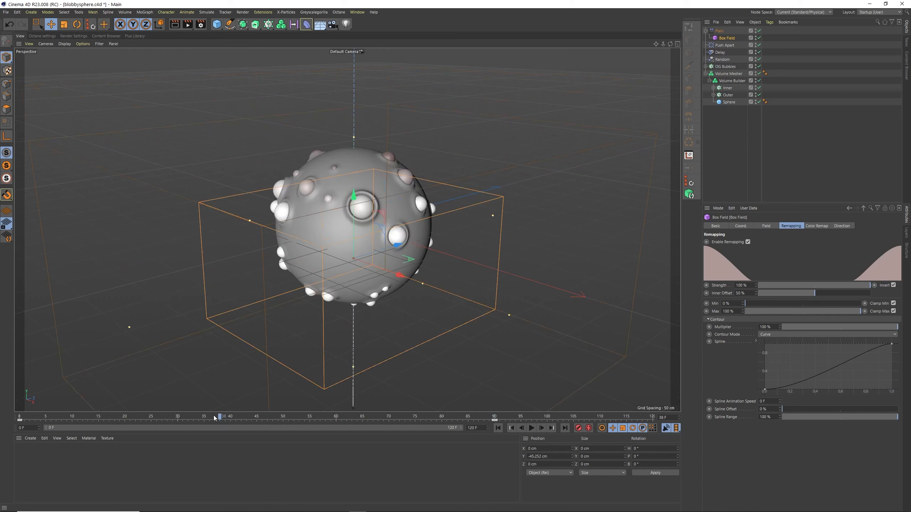
pyautogui.click(161, 418)
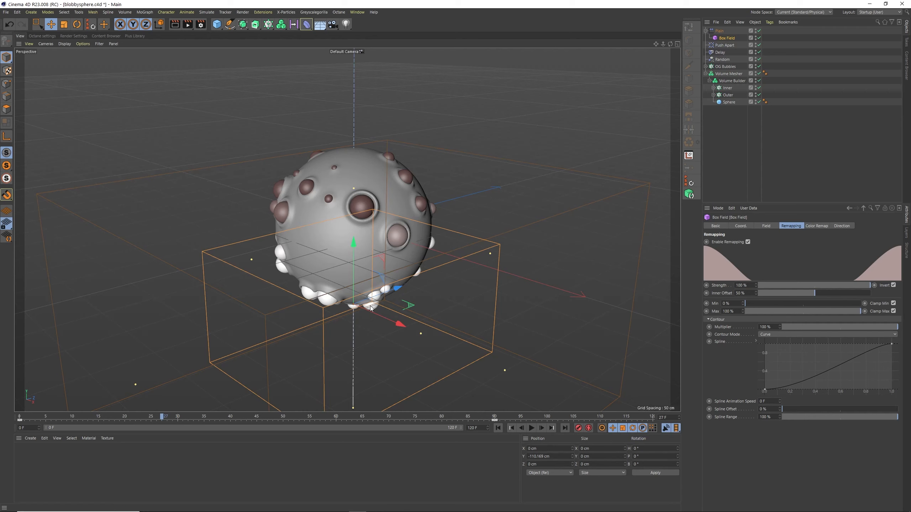
pyautogui.click(731, 81)
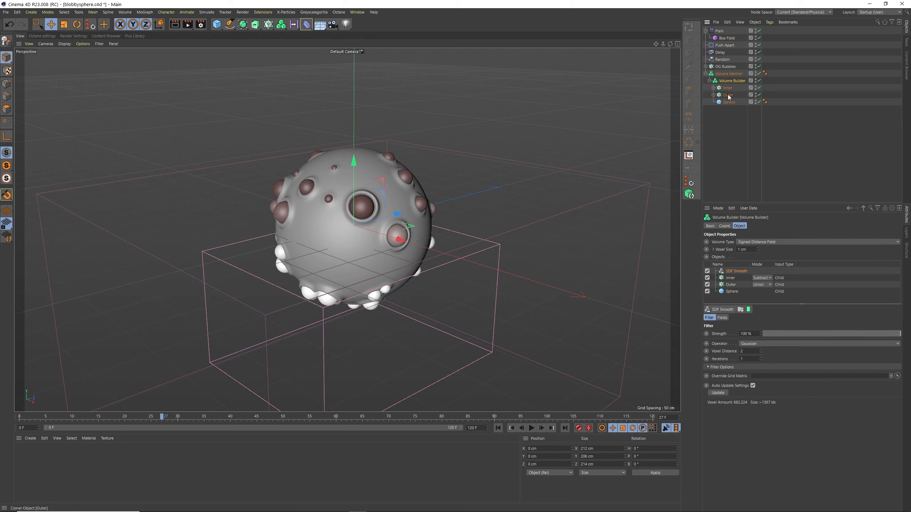
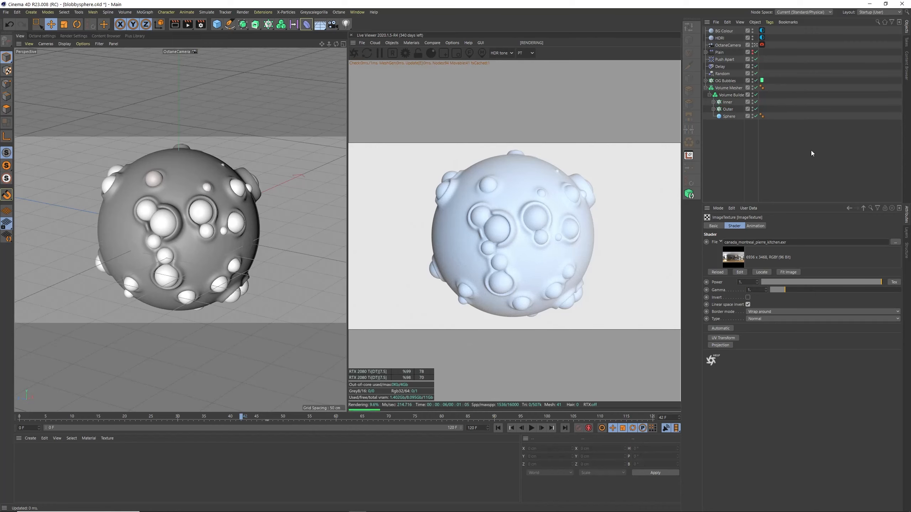
# Rotate the HDRI environment's image texture around the sphere by adjusting its RotX value
pyautogui.click(863, 208)
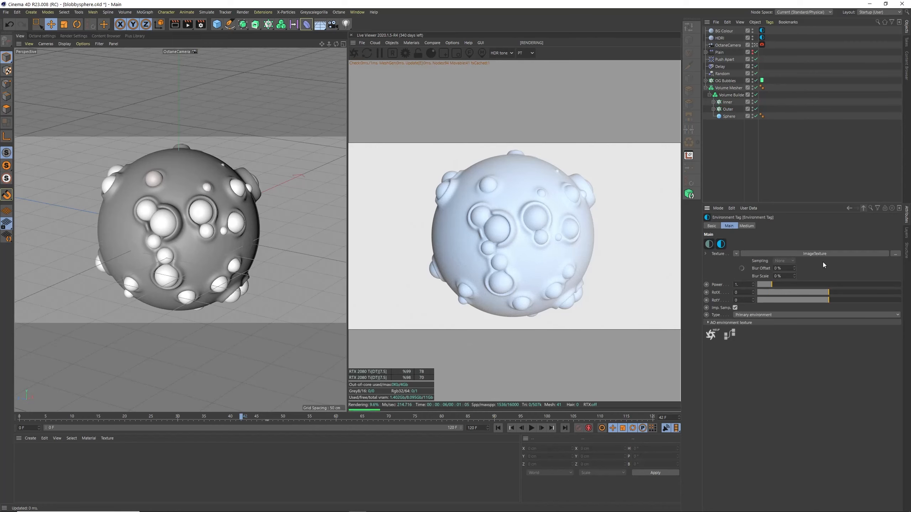
pyautogui.click(832, 292)
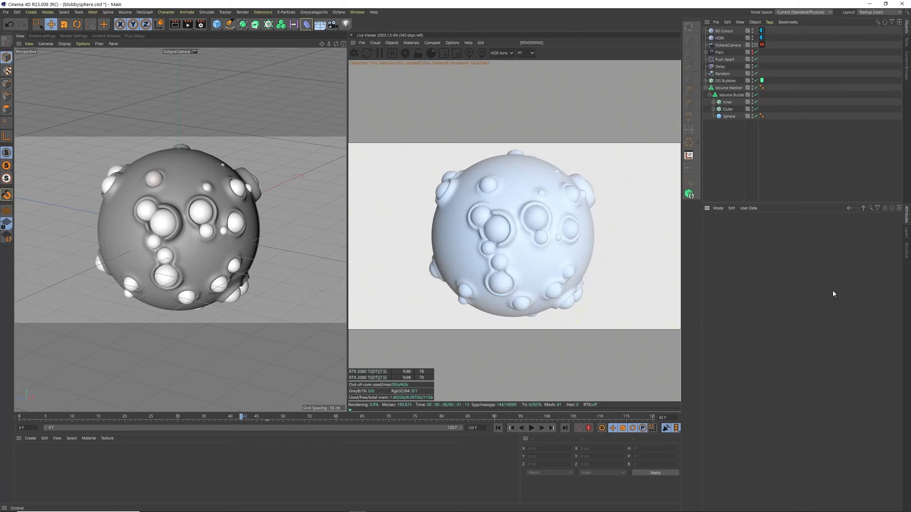
pyautogui.click(763, 38)
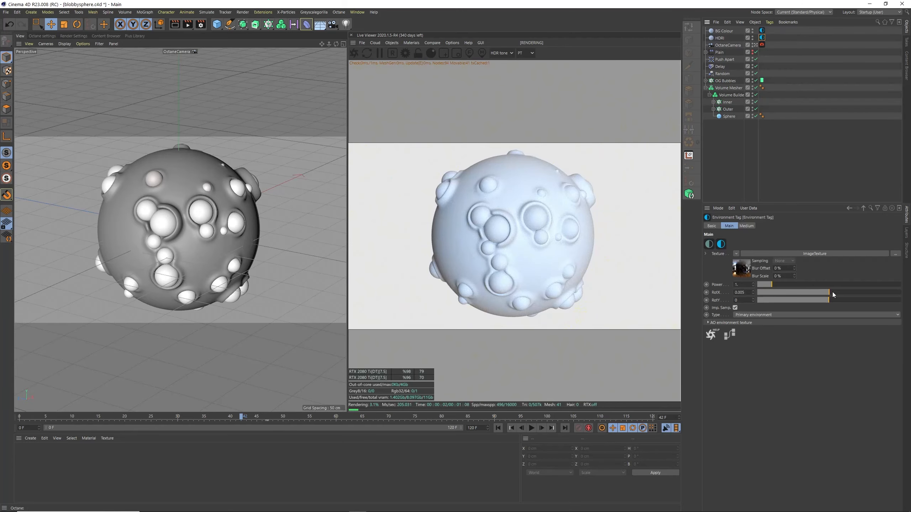
pyautogui.moveTo(832, 292)
pyautogui.mouseDown()
pyautogui.moveTo(815, 299)
pyautogui.moveTo(836, 296)
pyautogui.mouseUp()
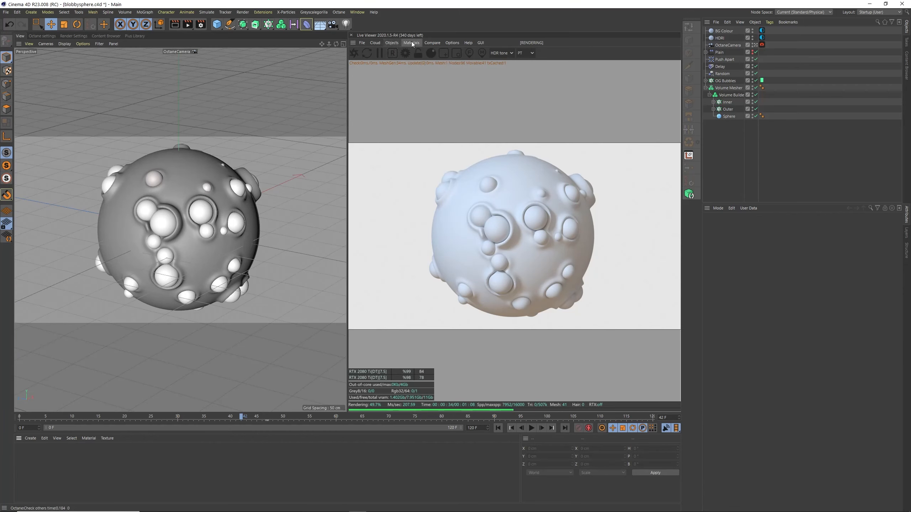
# Create an Octane Specular material with fake shadows enabled and assign it to the Volume Mesher
pyautogui.click(411, 43)
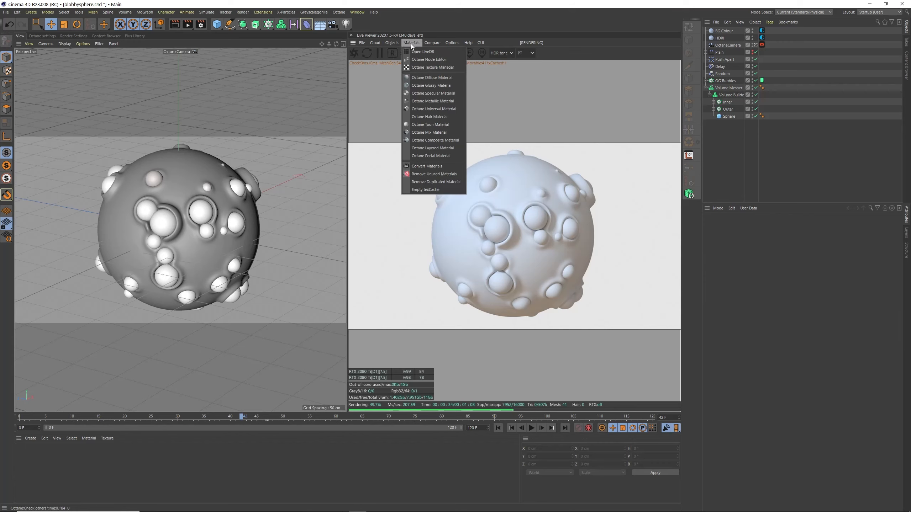
pyautogui.click(431, 94)
pyautogui.doubleClick(22, 453)
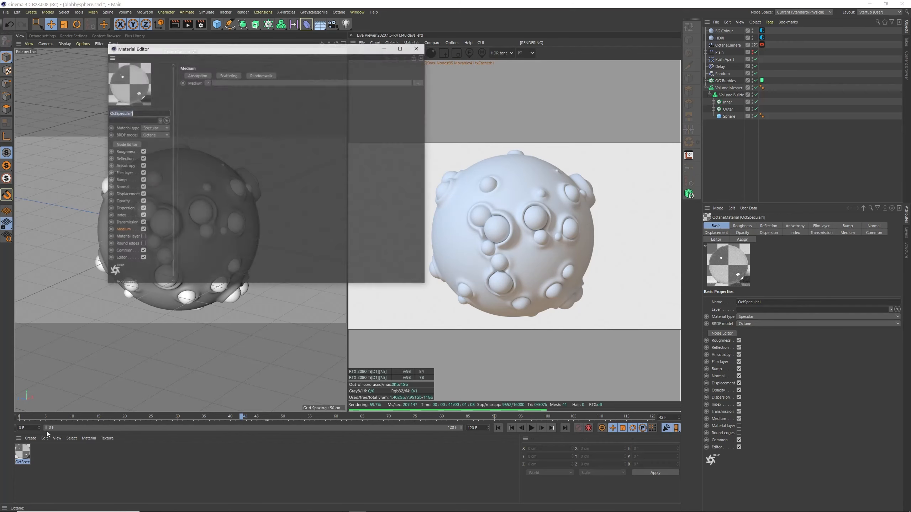
pyautogui.moveTo(223, 58); pyautogui.dragTo(235, 73)
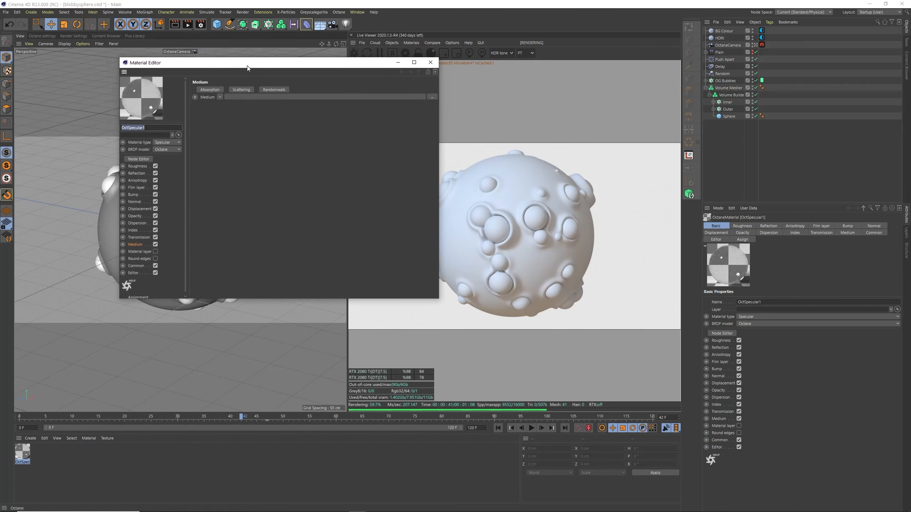
pyautogui.click(140, 266)
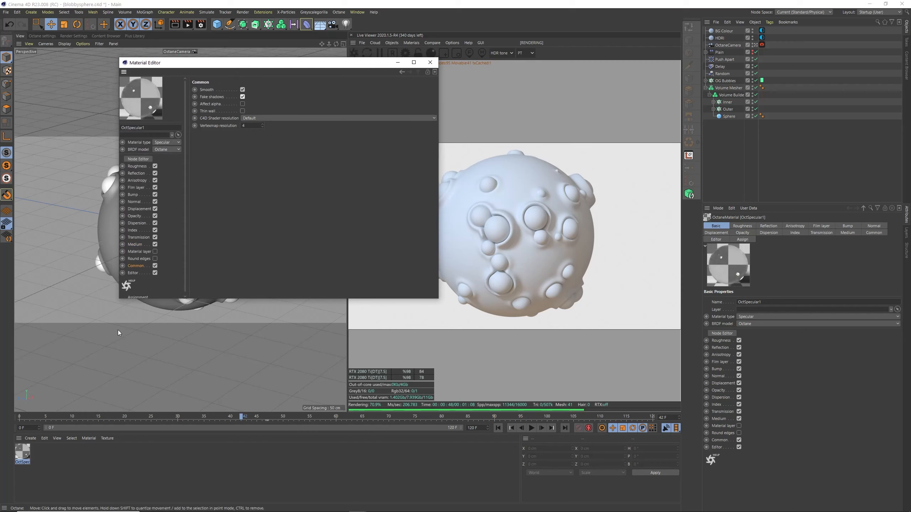
pyautogui.click(23, 456)
pyautogui.moveTo(711, 117); pyautogui.dragTo(733, 88)
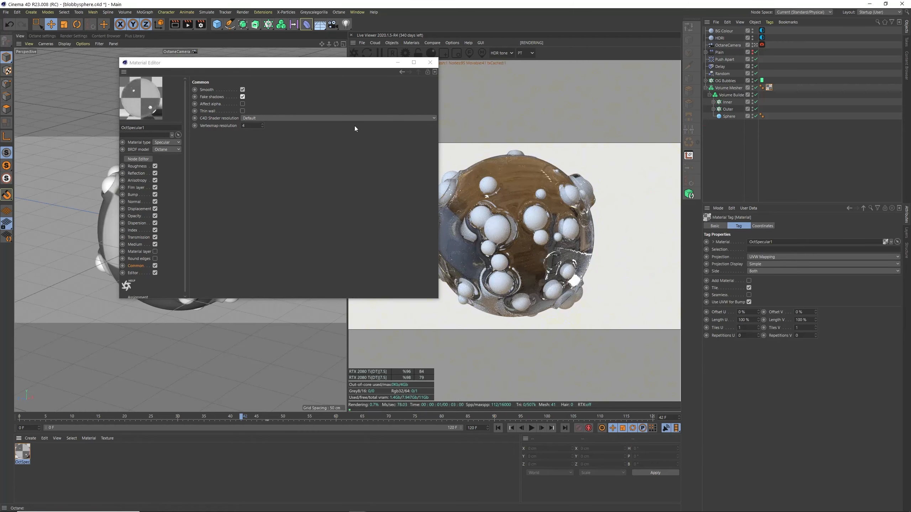
# Add a Scattering Medium to the specular material and open the medium's shader settings
pyautogui.click(136, 244)
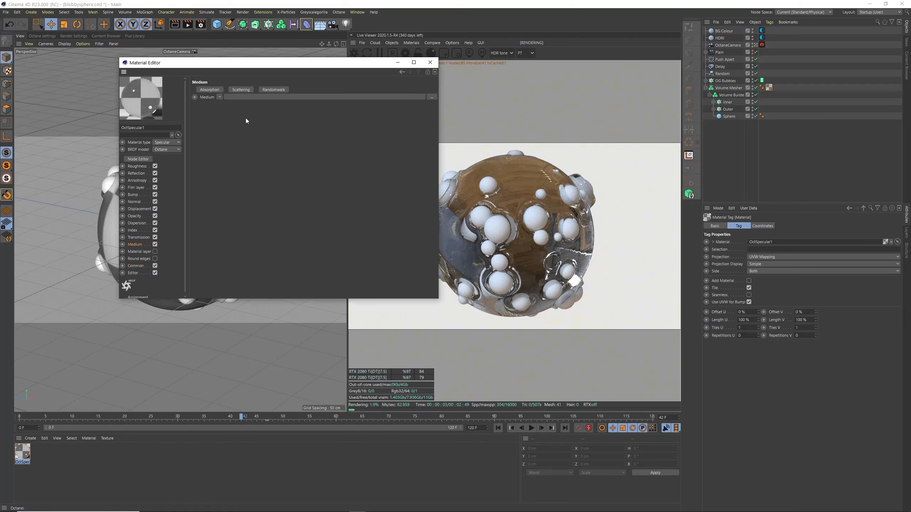
pyautogui.click(241, 90)
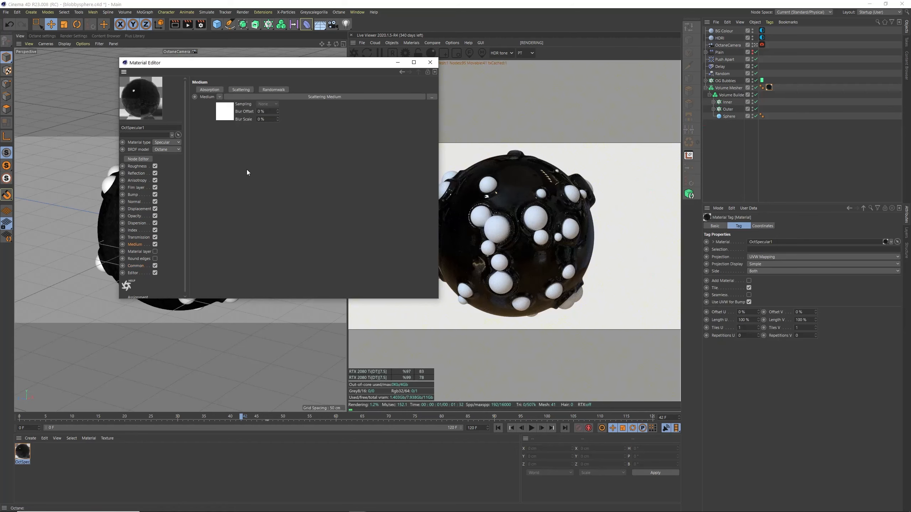
pyautogui.click(226, 113)
pyautogui.moveTo(335, 63); pyautogui.dragTo(234, 57)
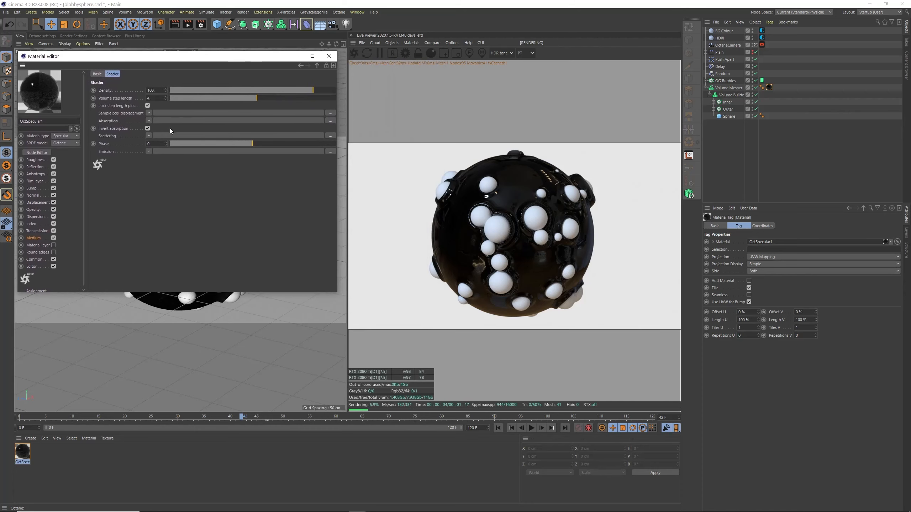
pyautogui.click(148, 121)
pyautogui.click(109, 242)
# Open the material in the Octane Node Editor and connect an RGB Spectrum node to the Scattering Medium's absorption
pyautogui.click(38, 152)
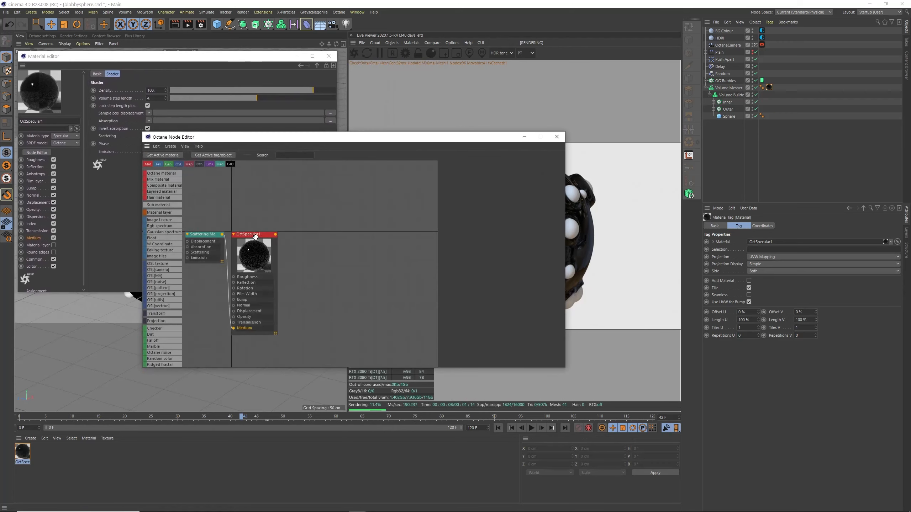
pyautogui.moveTo(206, 236); pyautogui.dragTo(262, 263)
pyautogui.moveTo(442, 139); pyautogui.dragTo(365, 84)
pyautogui.write('rgb')
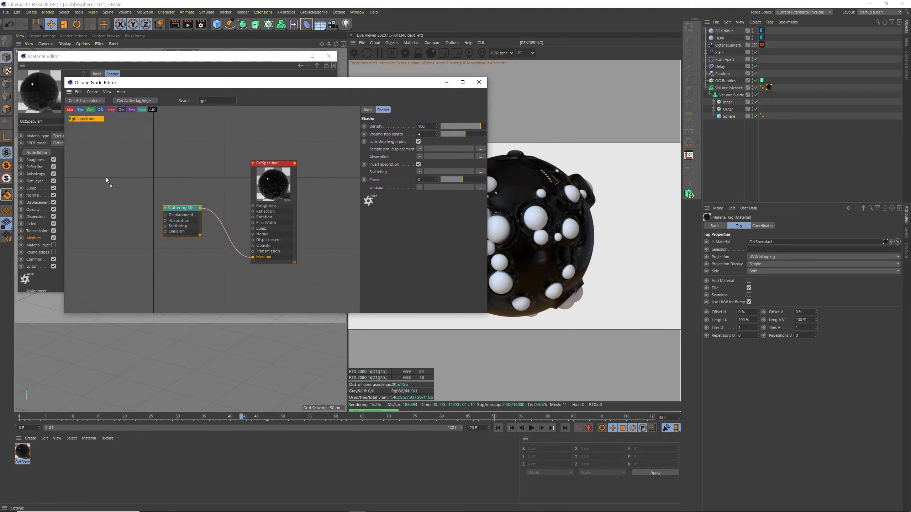
pyautogui.moveTo(106, 179); pyautogui.dragTo(100, 213)
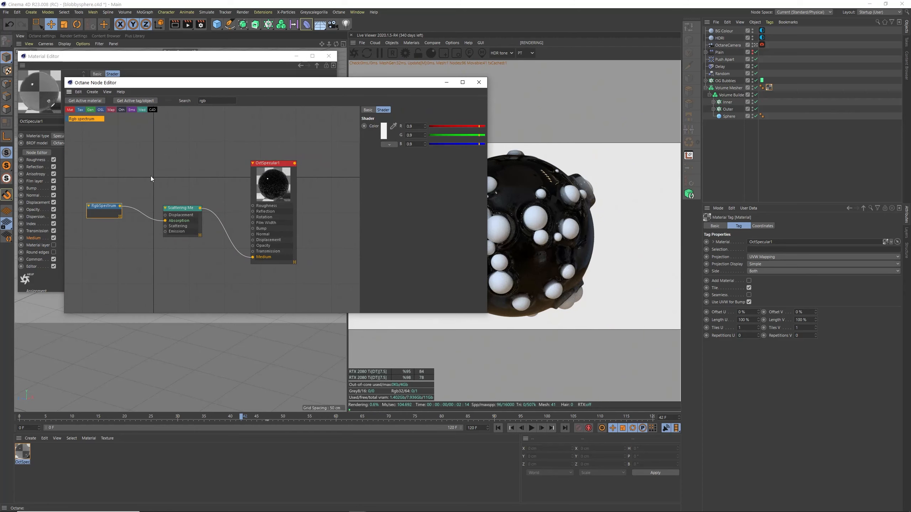
# Set the absorption RGB Spectrum's colour to a mid grey with a brightness value of 43%
pyautogui.click(384, 136)
pyautogui.moveTo(411, 148); pyautogui.dragTo(389, 149)
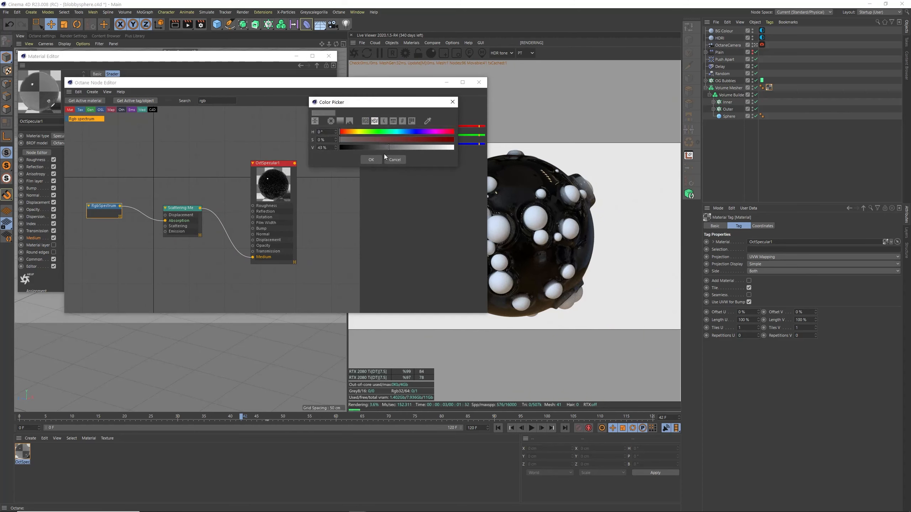
pyautogui.click(375, 161)
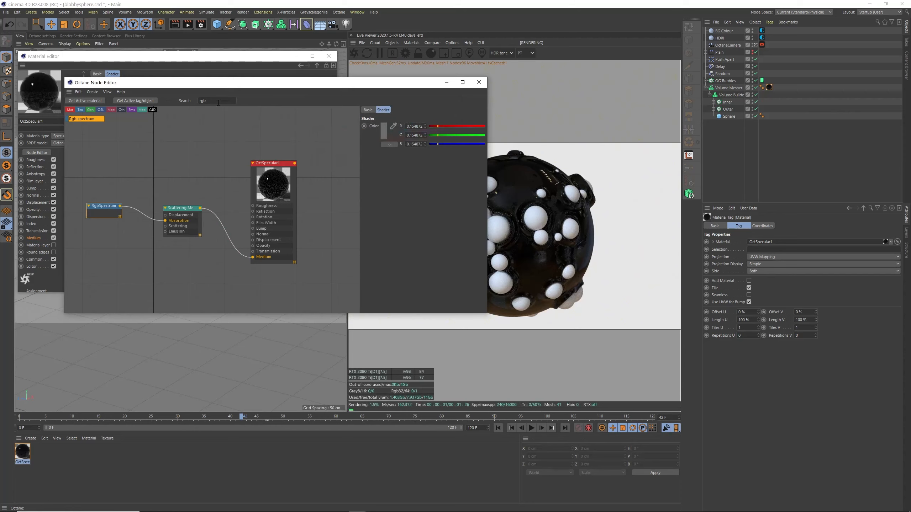
# Connect a second RGB Spectrum node to the medium's scattering input, colour it fully saturated red, and close the Node Editor
pyautogui.moveTo(108, 263); pyautogui.dragTo(166, 226)
pyautogui.moveTo(129, 251); pyautogui.dragTo(108, 233)
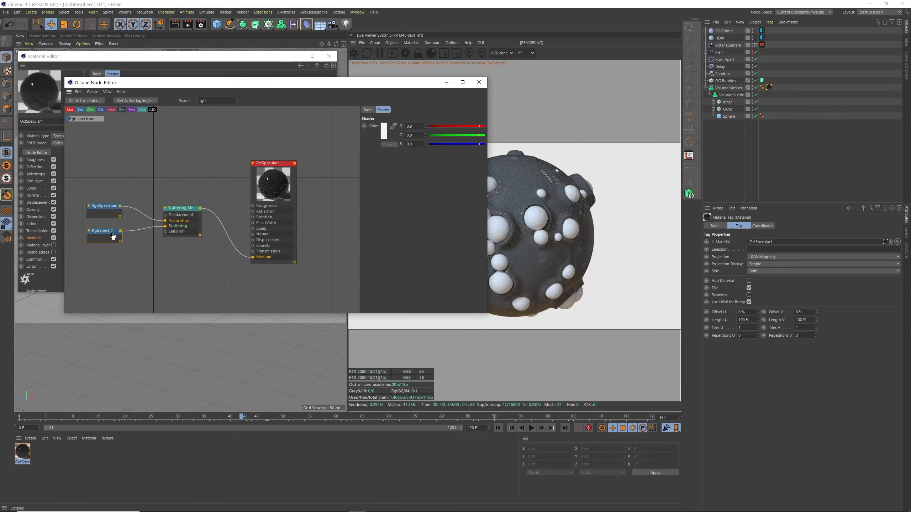
pyautogui.click(383, 131)
pyautogui.moveTo(431, 139); pyautogui.dragTo(456, 145)
pyautogui.click(370, 157)
pyautogui.click(479, 82)
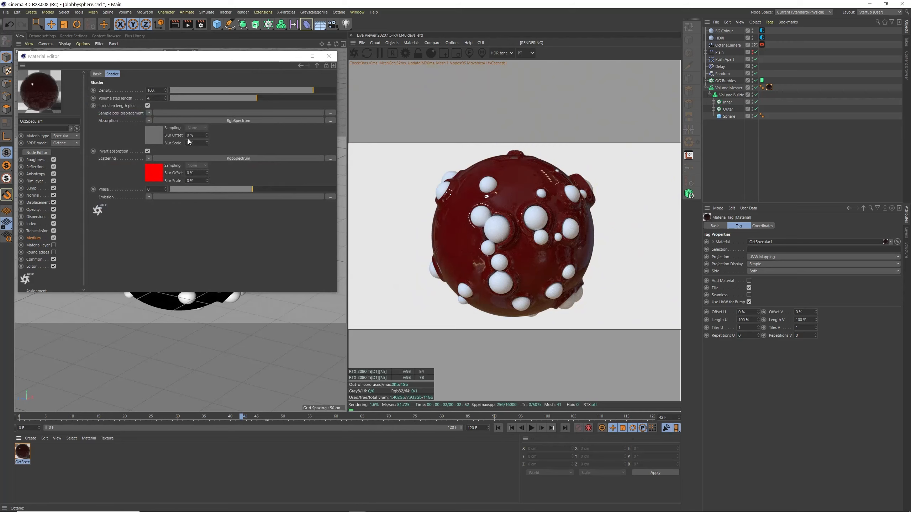
# Set the Scattering Medium's density to 4
pyautogui.doubleClick(154, 90)
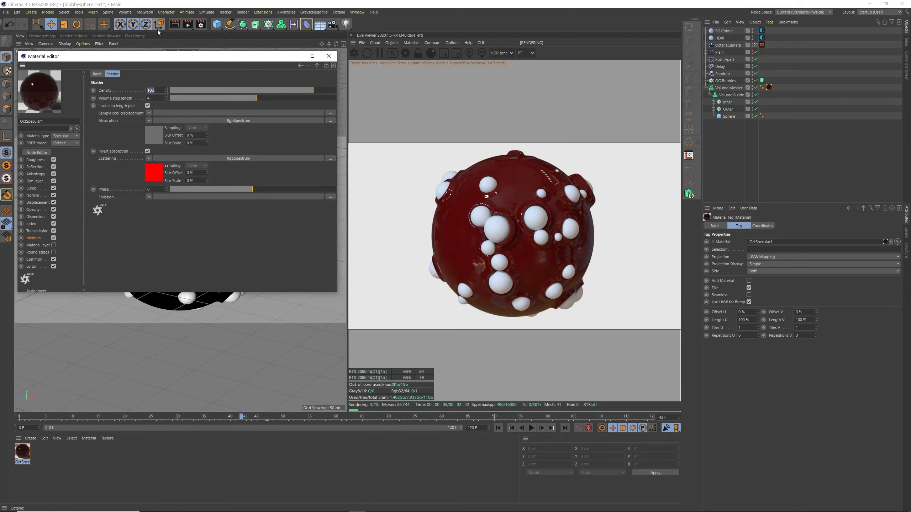
pyautogui.write('4')
pyautogui.press('Return')
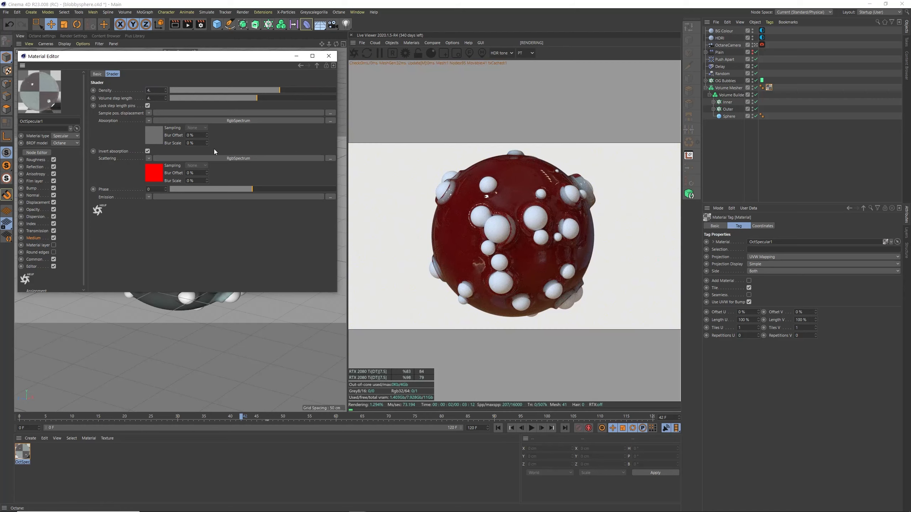
# Enable the Octane camera's Camera Imager with an exposure of 2.4 and close the Material Editor
pyautogui.click(761, 45)
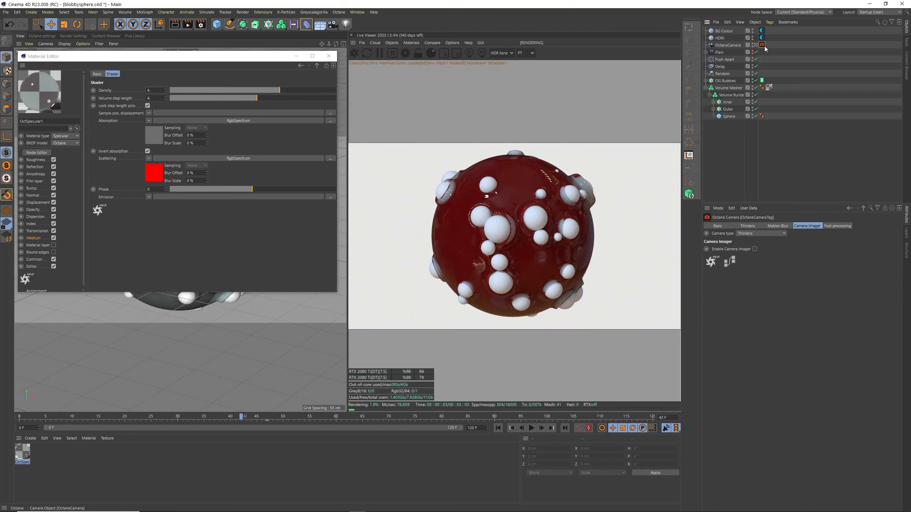
pyautogui.click(754, 249)
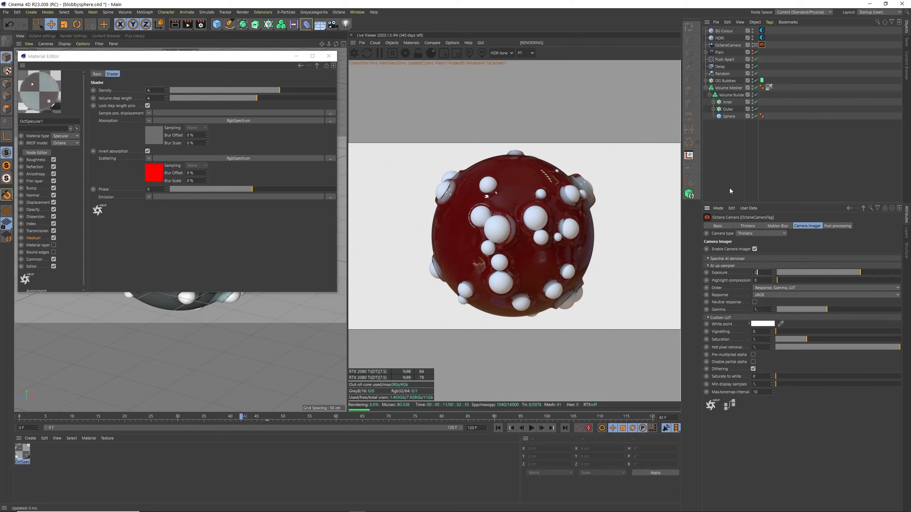
pyautogui.write('2.4')
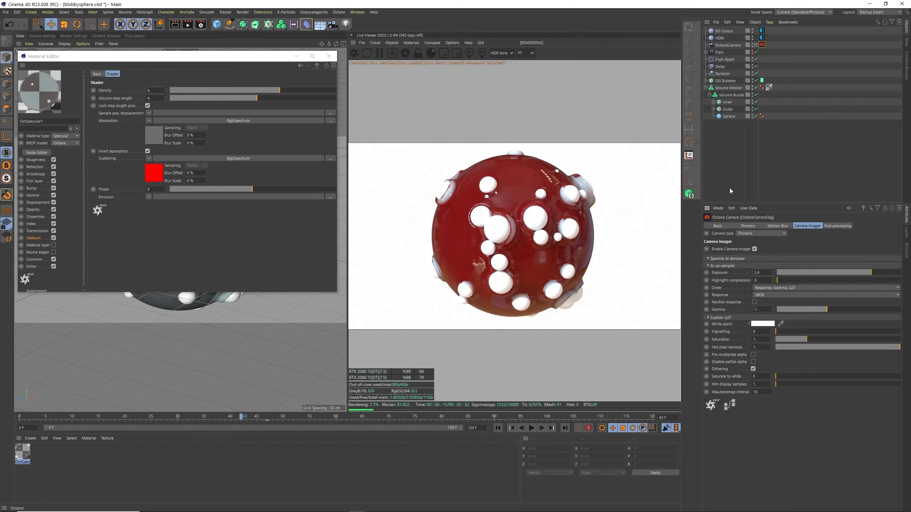
pyautogui.click(328, 56)
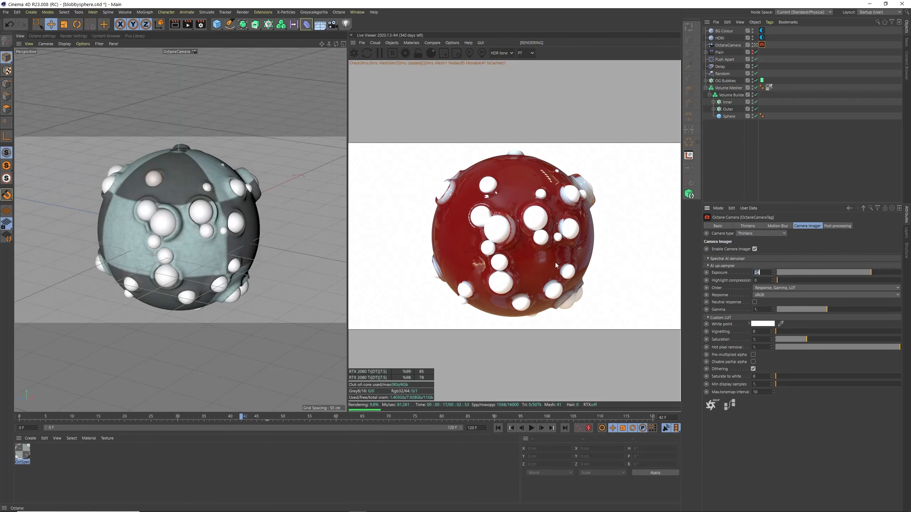
# Change the BG Colour environment's RGB Spectrum colour to a dark red
pyautogui.click(762, 31)
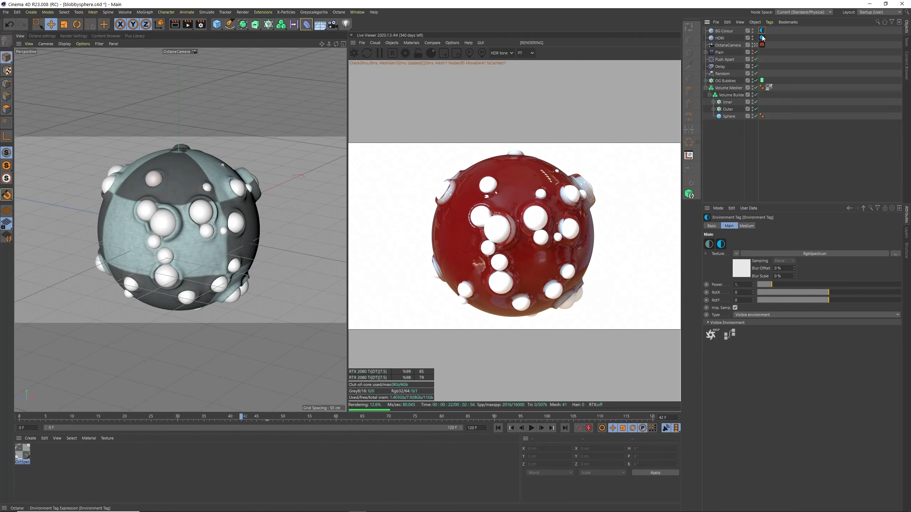
pyautogui.click(742, 275)
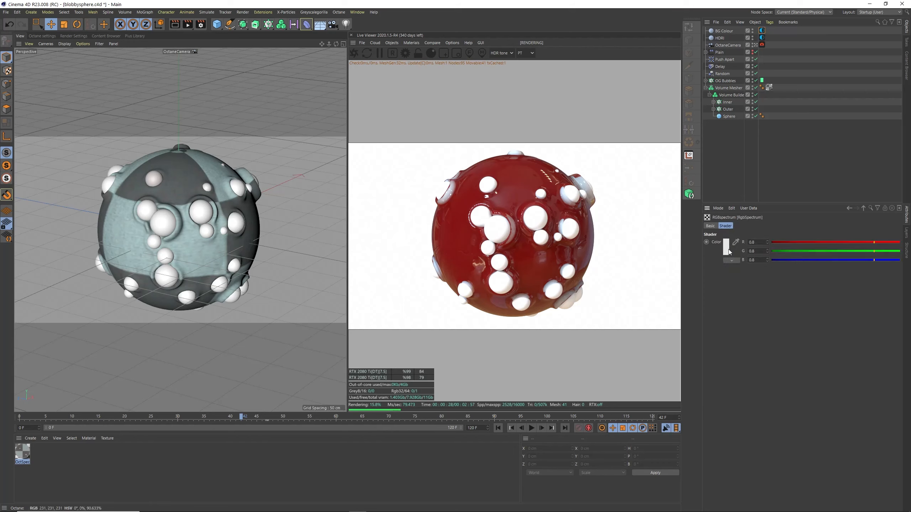
pyautogui.click(724, 250)
pyautogui.click(720, 248)
pyautogui.click(743, 256)
pyautogui.moveTo(746, 256); pyautogui.dragTo(762, 256)
pyautogui.moveTo(760, 265); pyautogui.dragTo(737, 264)
pyautogui.click(724, 275)
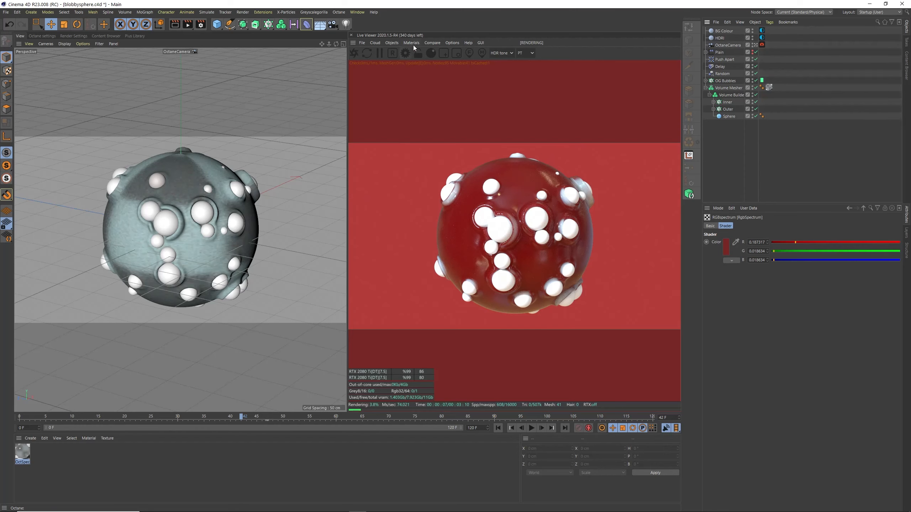
# Add an Octane Targetted Arealight to the scene
pyautogui.click(399, 43)
pyautogui.moveTo(424, 75)
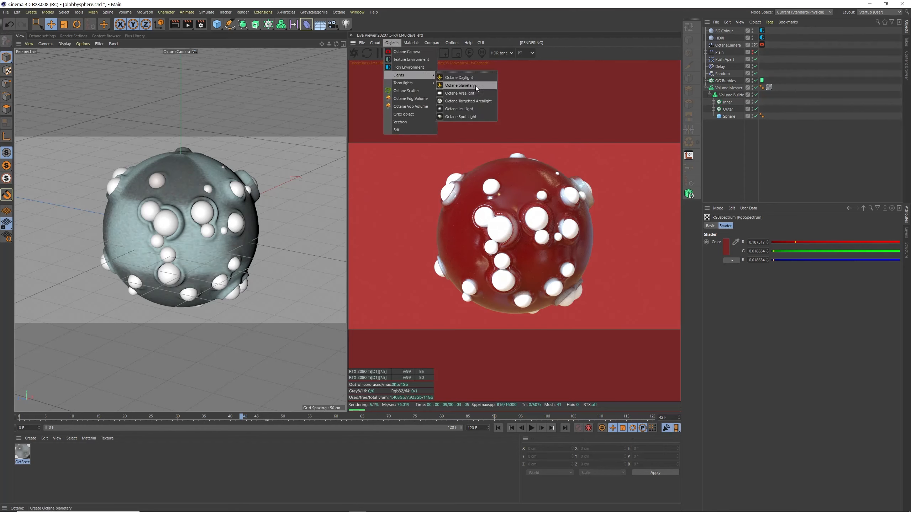
pyautogui.click(472, 101)
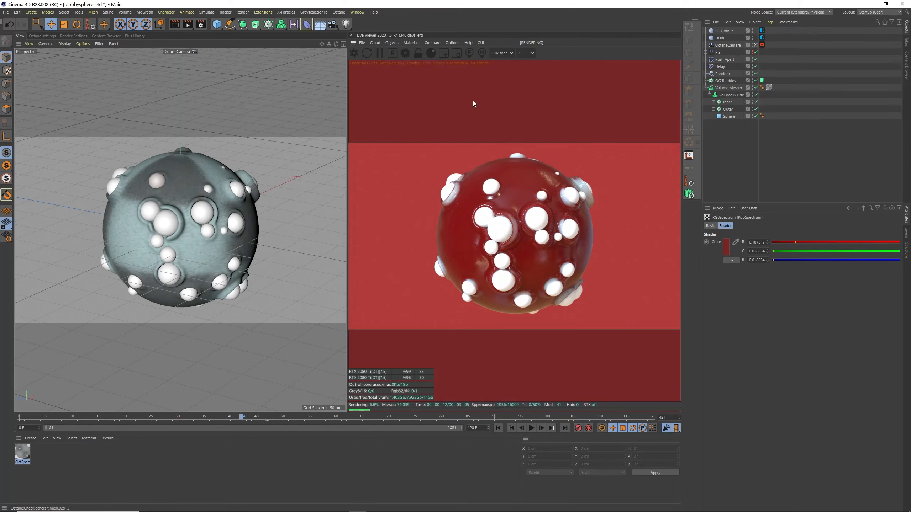
pyautogui.click(725, 37)
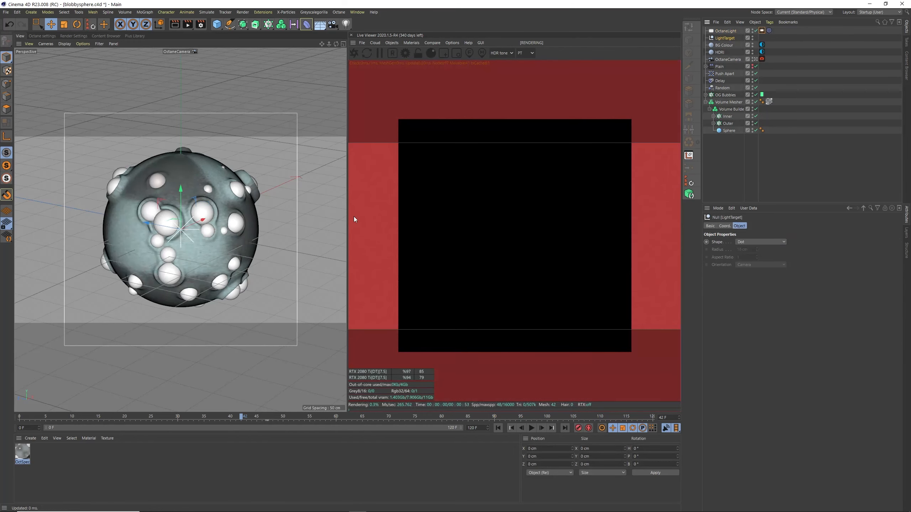
# Move the area light behind the sphere in the top view, to about X 209 cm, Z 178 cm
pyautogui.click(725, 30)
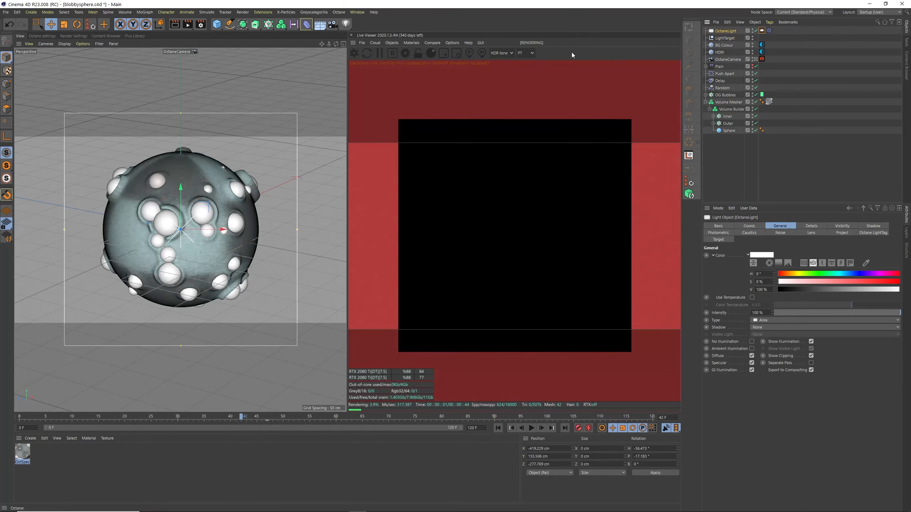
pyautogui.click(343, 43)
pyautogui.click(343, 43)
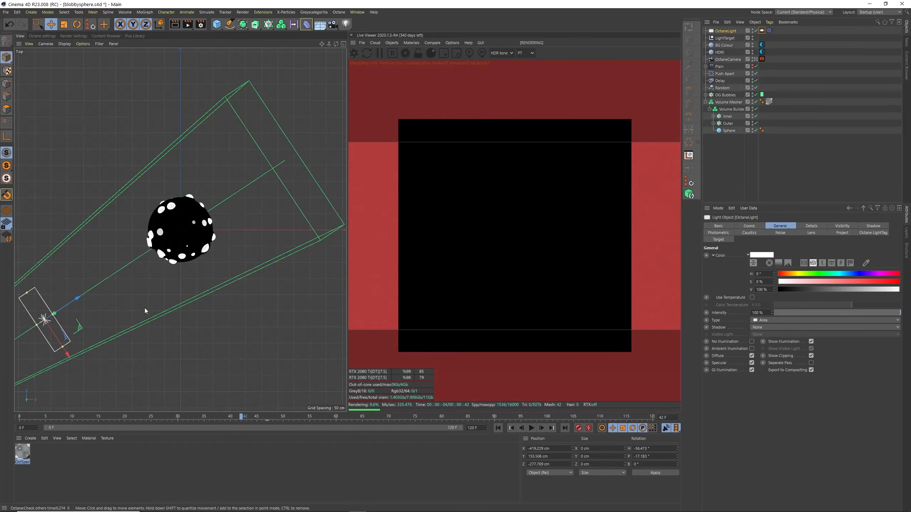
pyautogui.moveTo(145, 307); pyautogui.dragTo(347, 155)
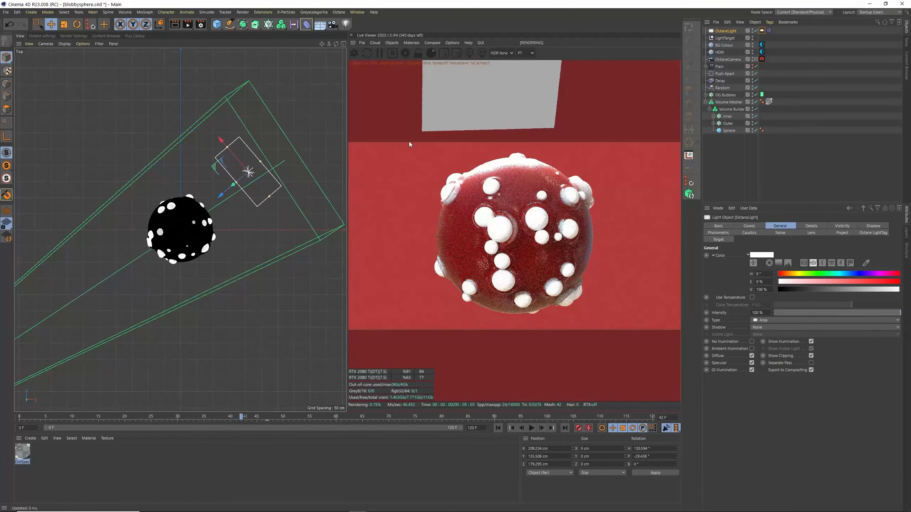
# Move the light farther back behind the sphere and reshape it into a wide, low strip at about X 436 cm, Z 279 cm
pyautogui.click(343, 44)
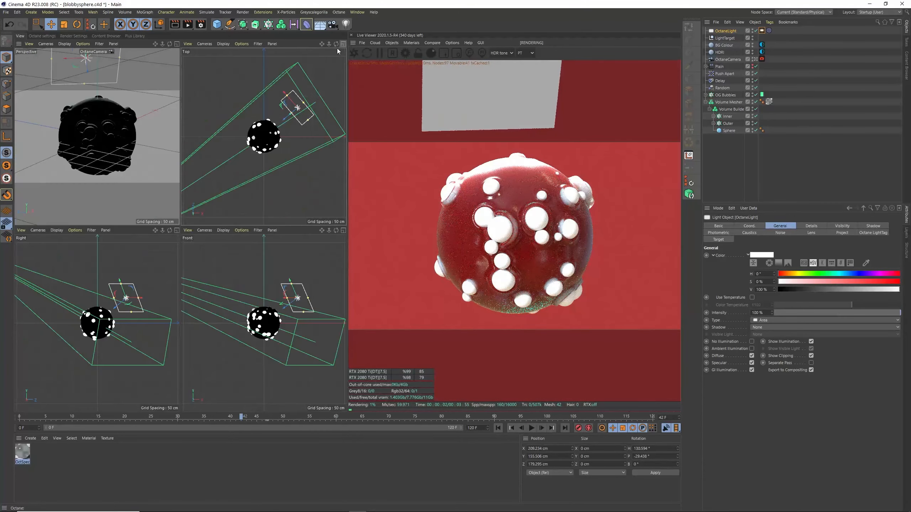
pyautogui.moveTo(162, 91); pyautogui.dragTo(158, 93)
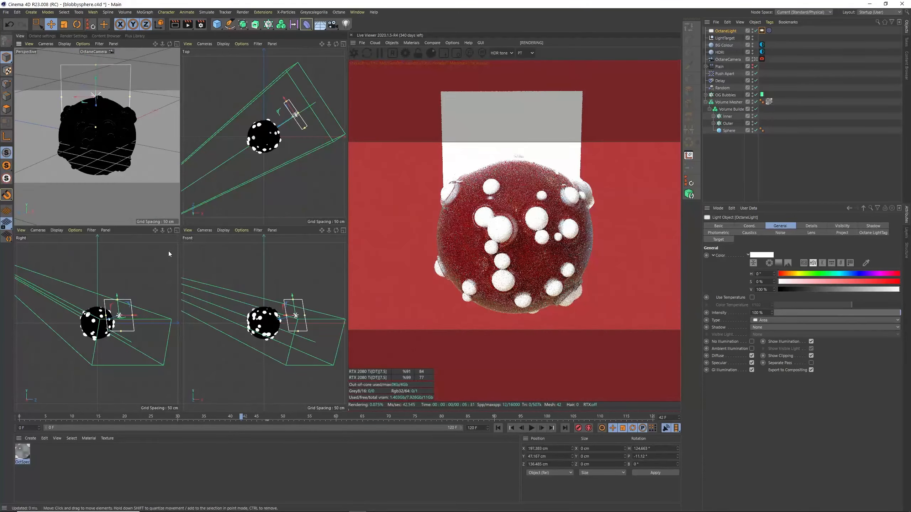
pyautogui.moveTo(309, 123); pyautogui.dragTo(322, 98)
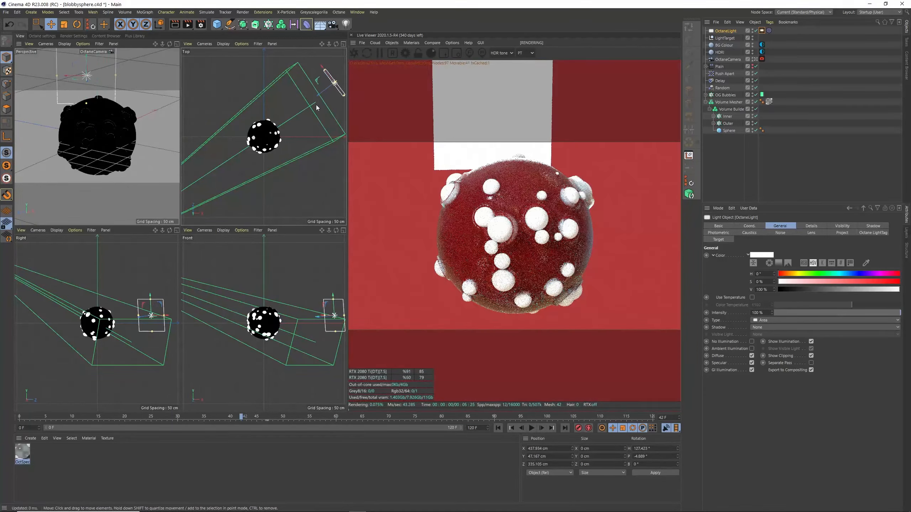
pyautogui.moveTo(286, 146); pyautogui.dragTo(283, 148)
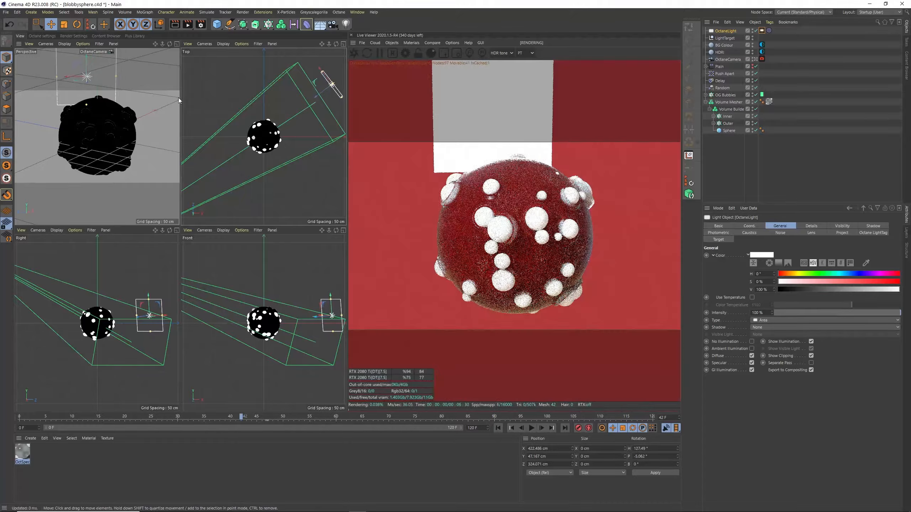
pyautogui.moveTo(116, 77); pyautogui.dragTo(68, 112)
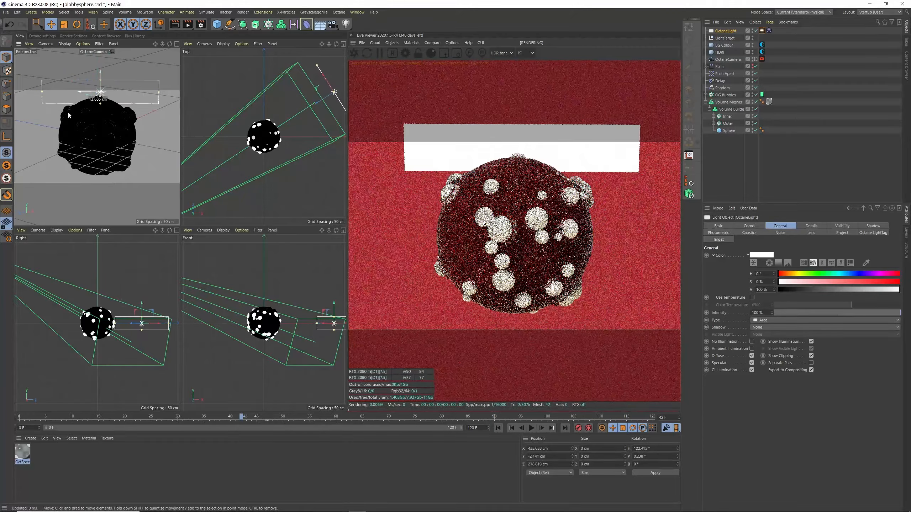
# Set the area light's opacity to 0 and its power to about 17.8
pyautogui.click(761, 31)
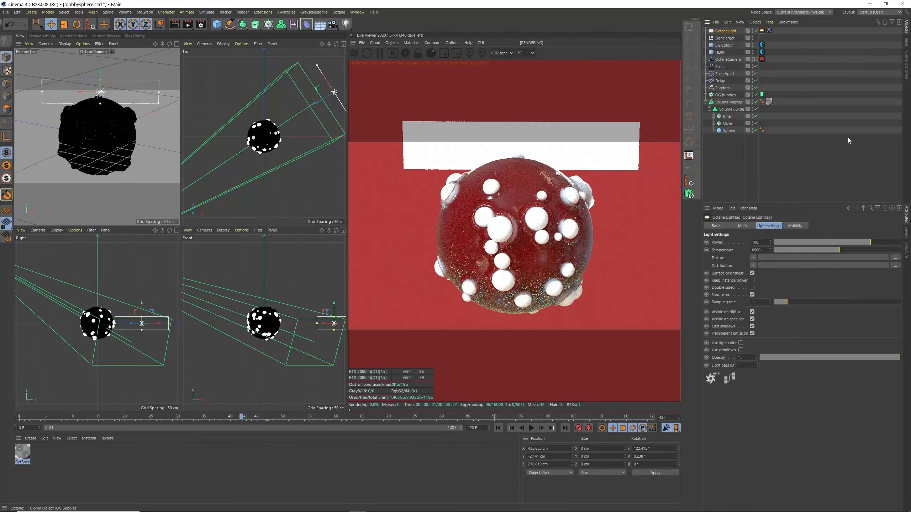
pyautogui.moveTo(768, 358); pyautogui.dragTo(752, 358)
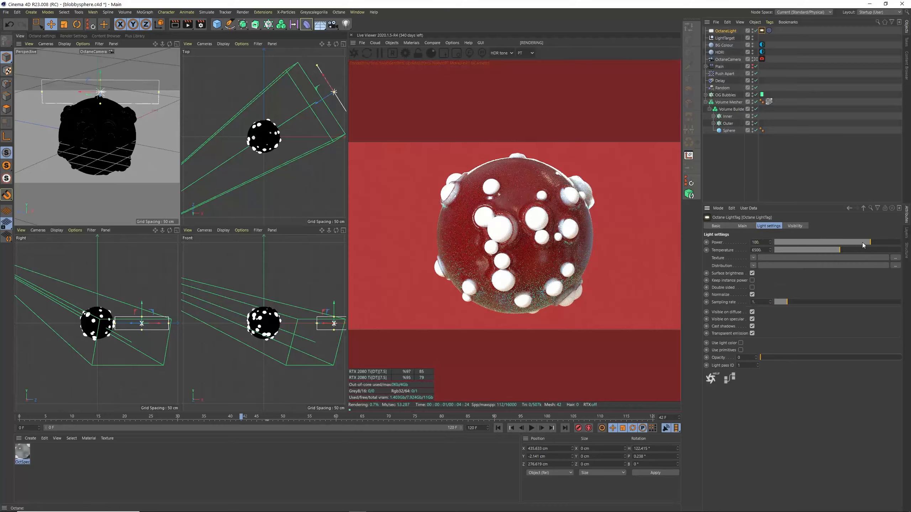
pyautogui.moveTo(862, 242); pyautogui.dragTo(858, 244)
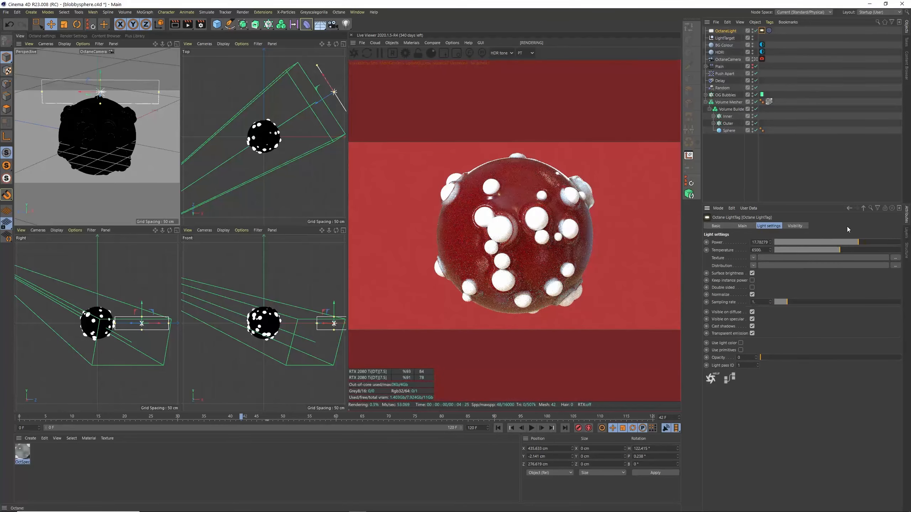
# Make the area light taller and set its power to about 10.5
pyautogui.click(728, 31)
pyautogui.click(762, 30)
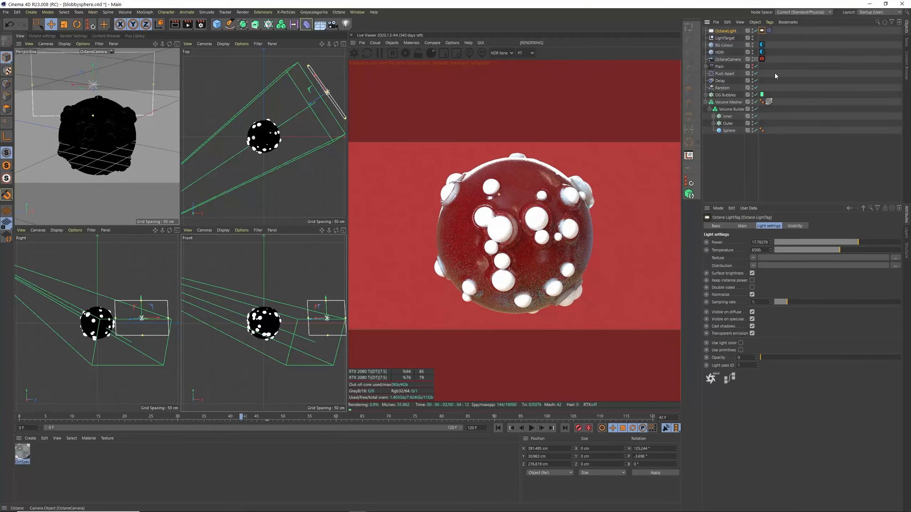
pyautogui.moveTo(850, 243); pyautogui.dragTo(853, 245)
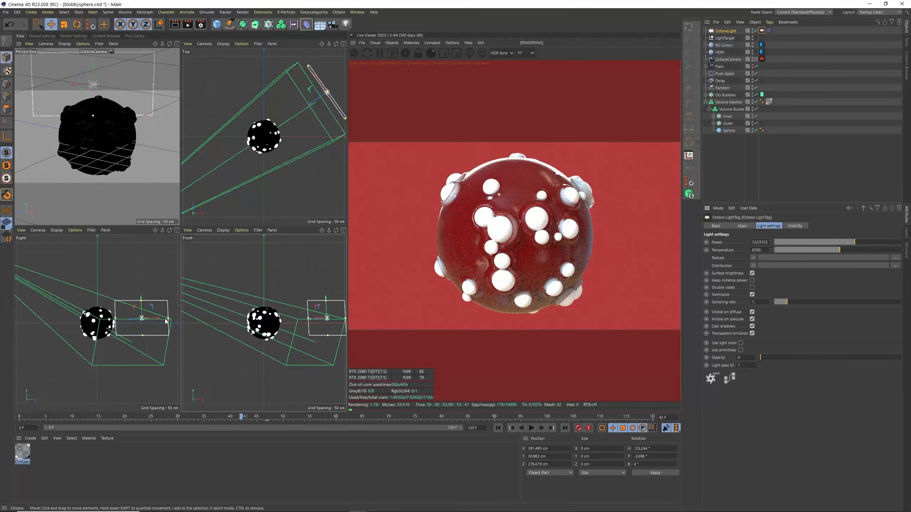
# Resize the area light, set its power to about 24.3, and reposition it beside the sphere at about X 465, Y 93, Z 84 cm
pyautogui.moveTo(168, 319); pyautogui.dragTo(140, 312)
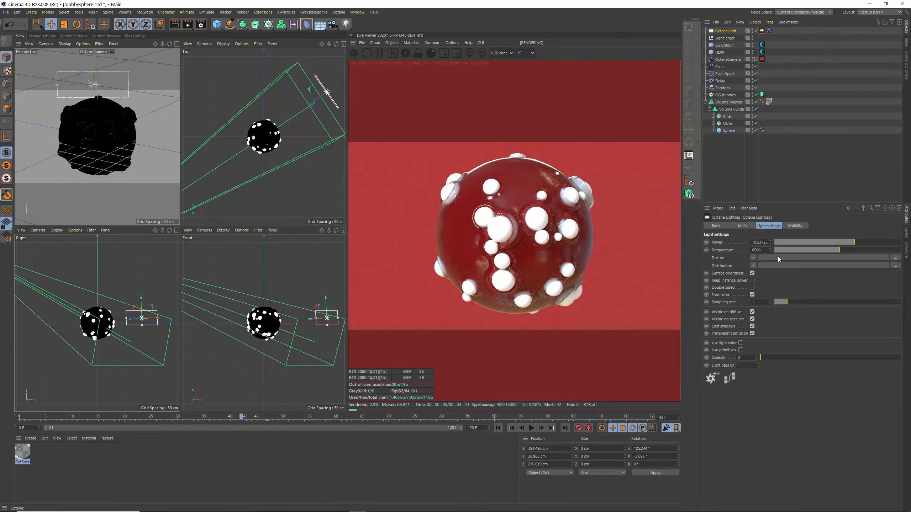
pyautogui.moveTo(860, 241)
pyautogui.mouseDown()
pyautogui.moveTo(870, 242)
pyautogui.moveTo(859, 244)
pyautogui.mouseUp()
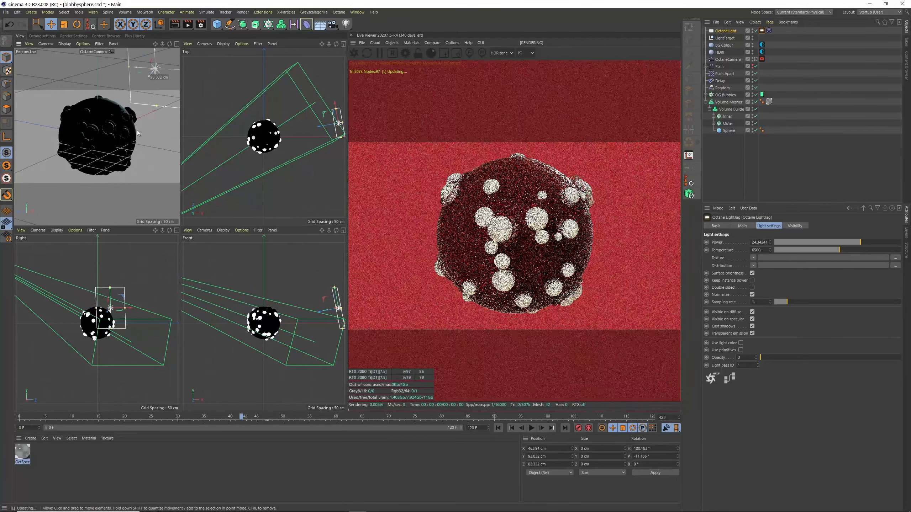
pyautogui.moveTo(137, 130); pyautogui.dragTo(138, 130)
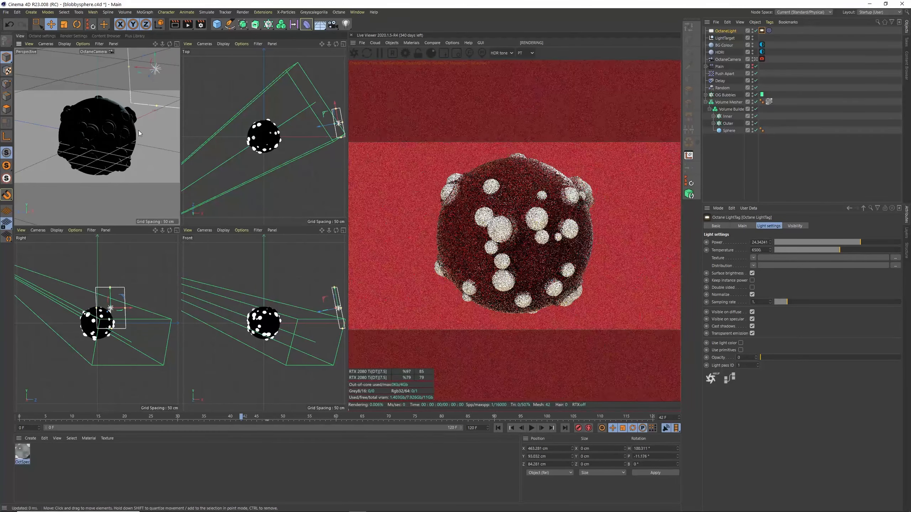
# Duplicate the area light, place the copy behind the opposite side of the sphere at about X -389, Z 331 cm, and save the project
pyautogui.click(725, 31)
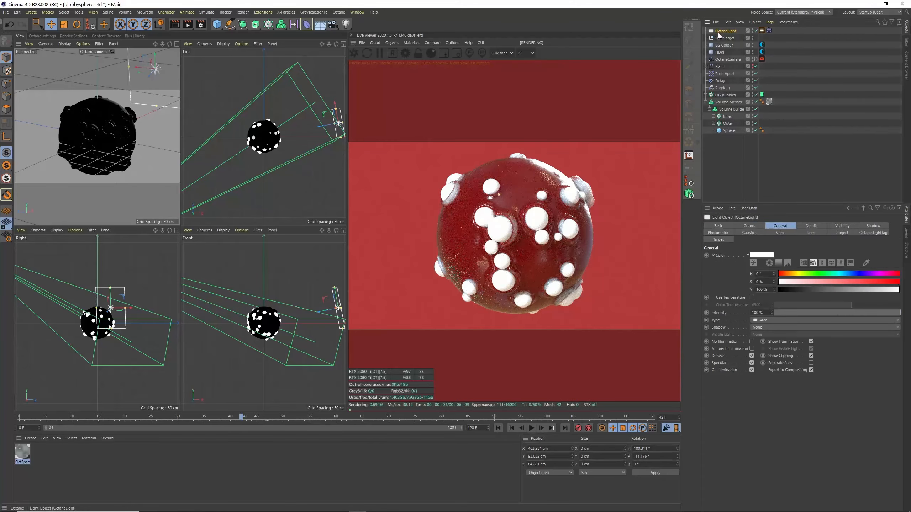
pyautogui.hotkey('ctrl', 'c')
pyautogui.hotkey('ctrl', 'v')
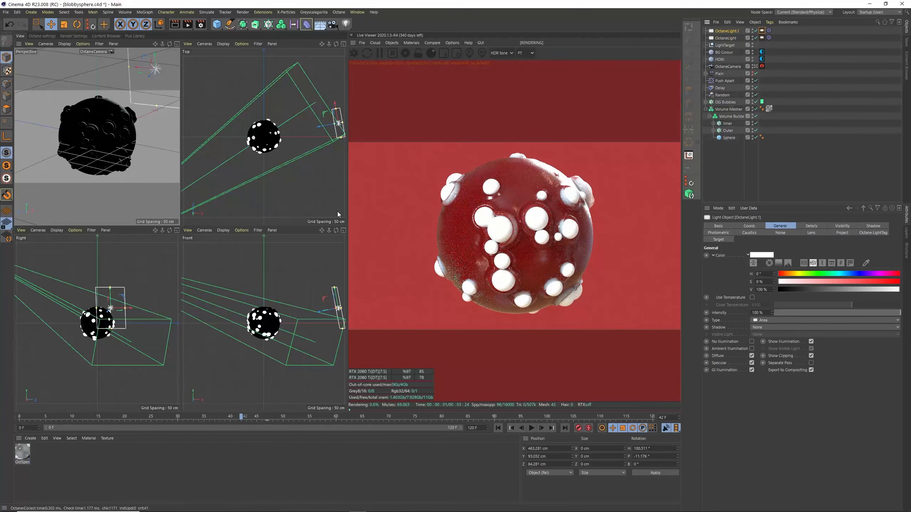
pyautogui.moveTo(318, 142); pyautogui.dragTo(173, 136)
pyautogui.moveTo(226, 168); pyautogui.dragTo(227, 148)
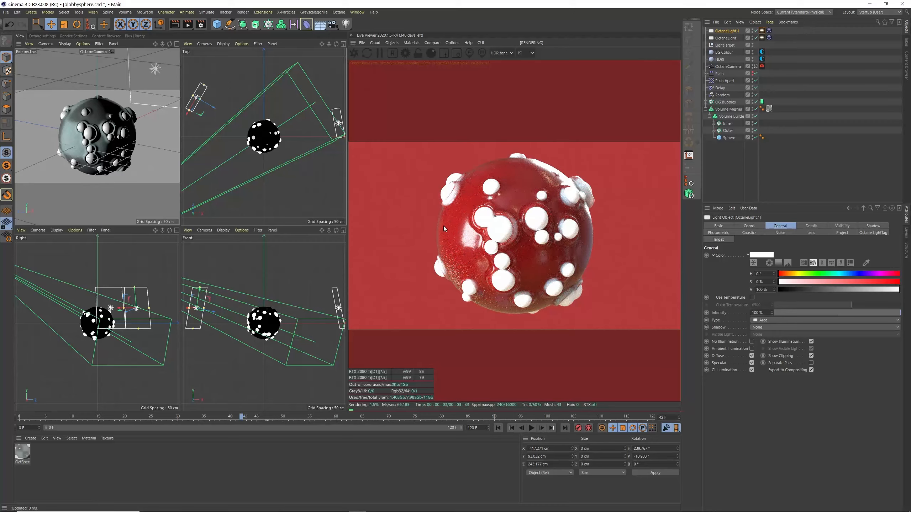
pyautogui.moveTo(238, 135); pyautogui.dragTo(238, 119)
pyautogui.hotkey('ctrl', 's')
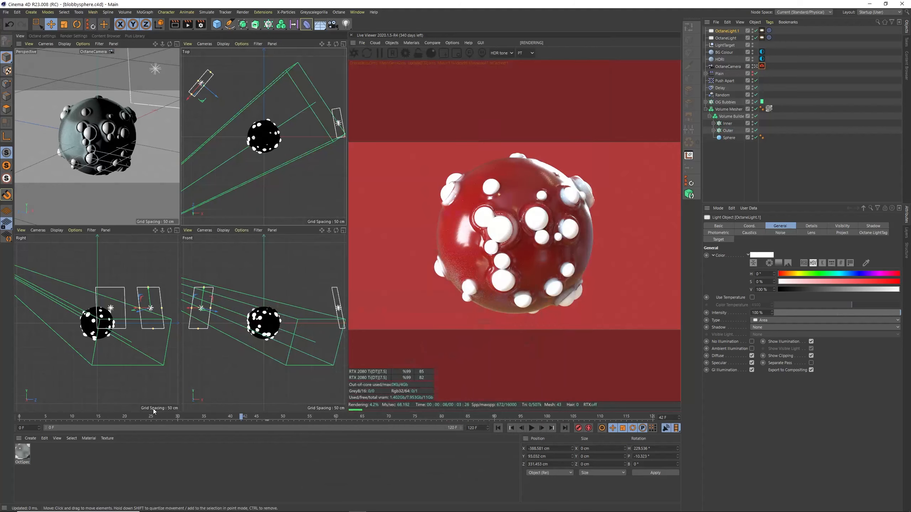
# Create an Octane Specular material named "Light blobs" and assign it to the OG Bubbles cloner
pyautogui.click(412, 43)
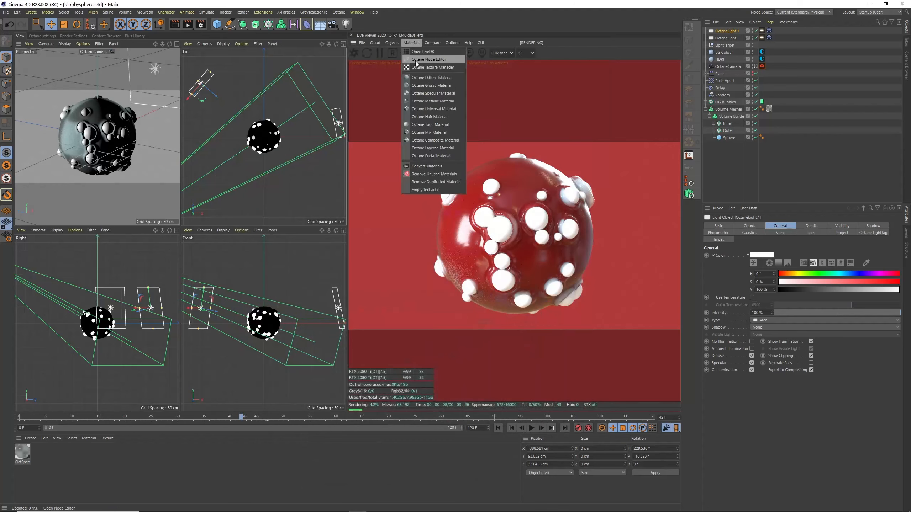
pyautogui.click(444, 93)
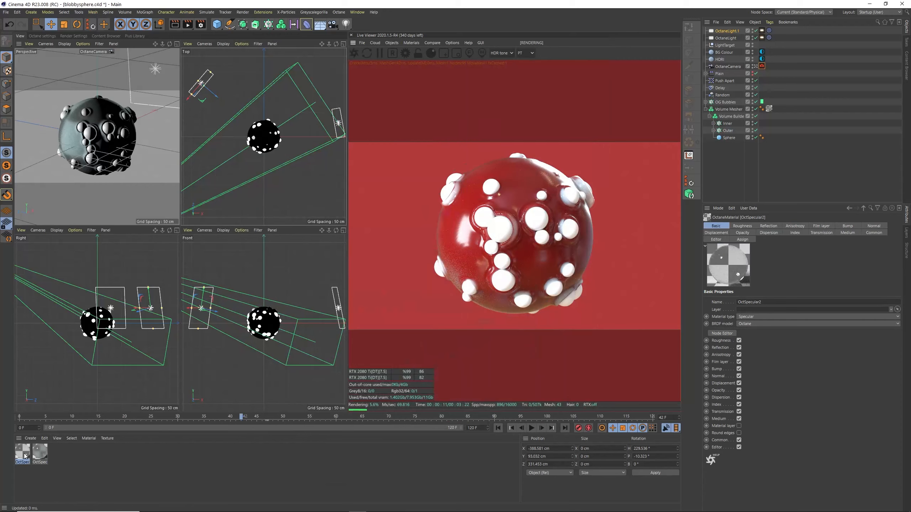
pyautogui.write('L')
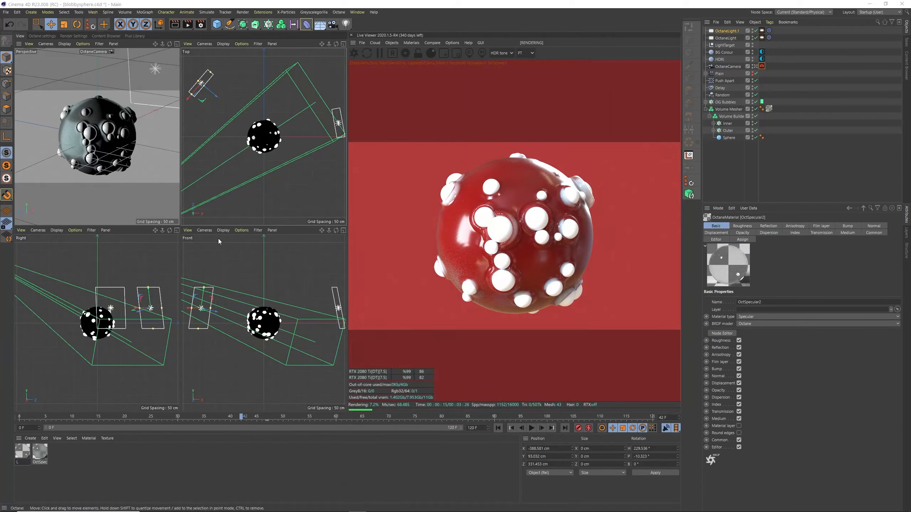
pyautogui.write('ight blobs')
pyautogui.press('Return')
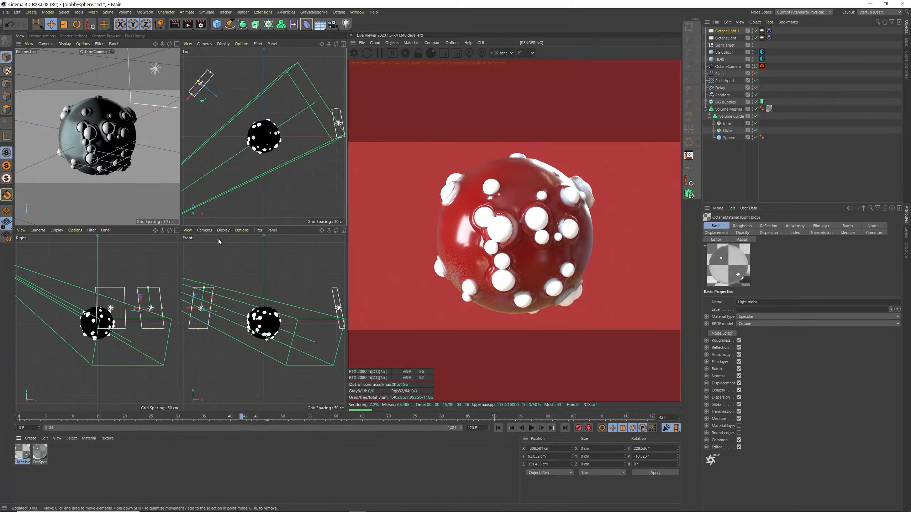
pyautogui.moveTo(23, 454); pyautogui.dragTo(728, 102)
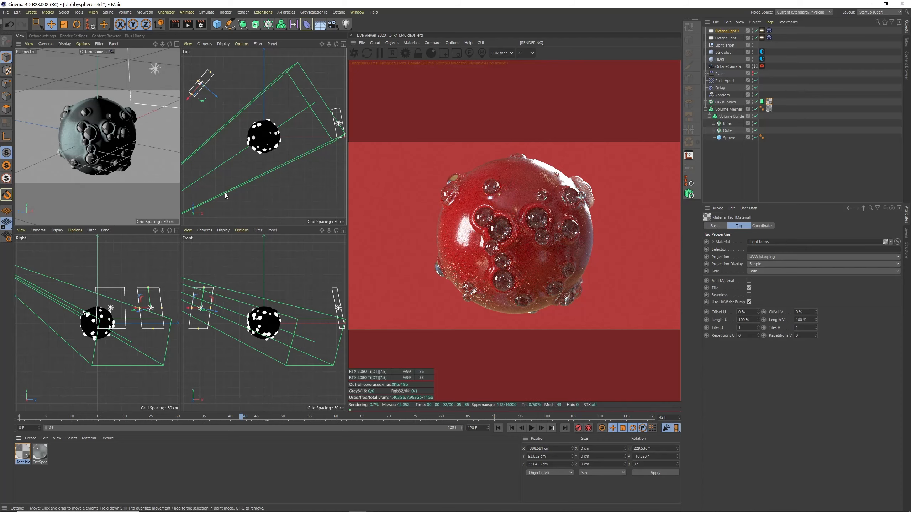
# Lock the Live Viewer resolution and set the Pathtracing kernel's max samples to 500
pyautogui.click(417, 53)
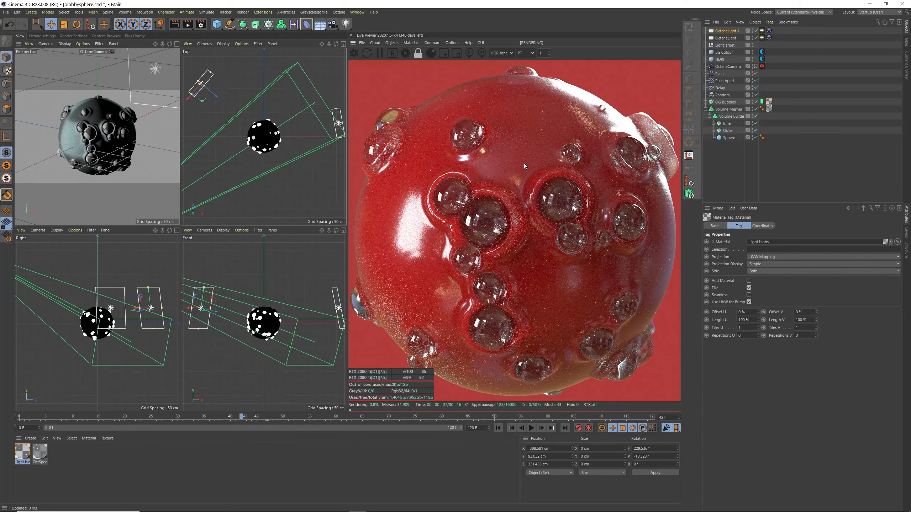
pyautogui.click(405, 52)
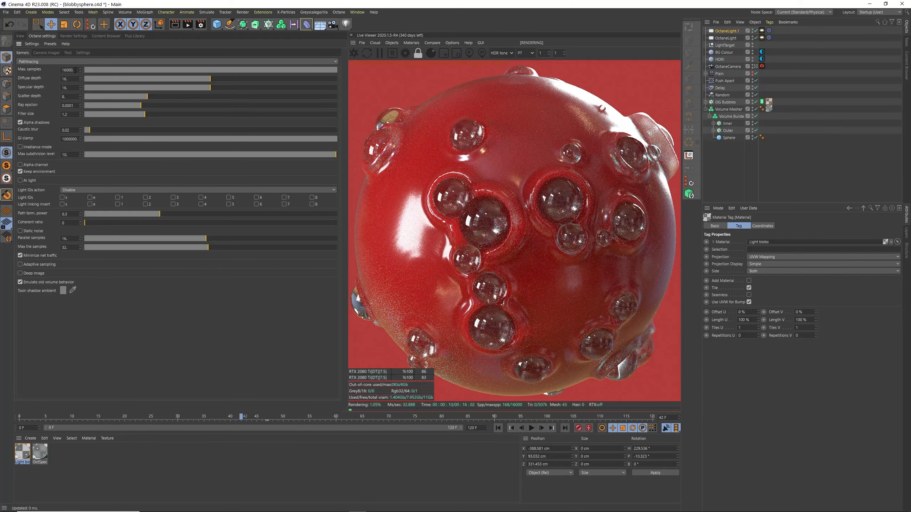
pyautogui.click(75, 70)
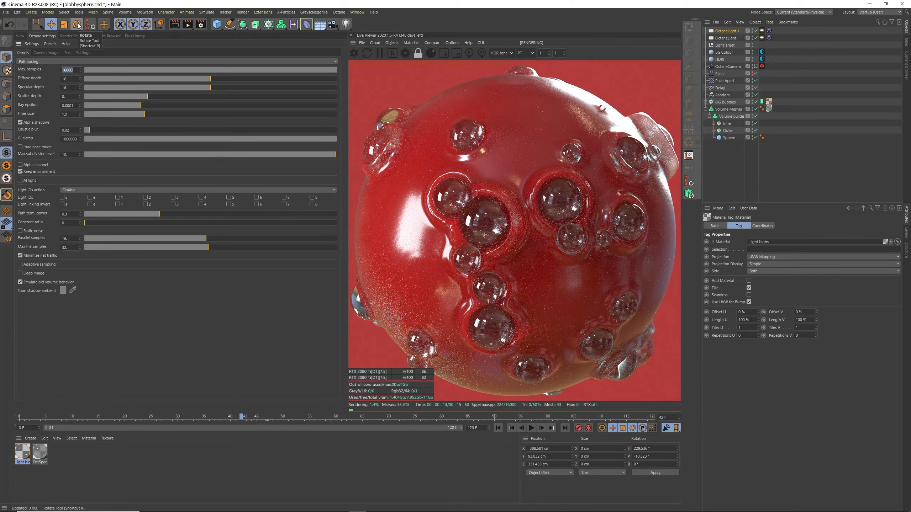
pyautogui.write('500')
pyautogui.press('Return')
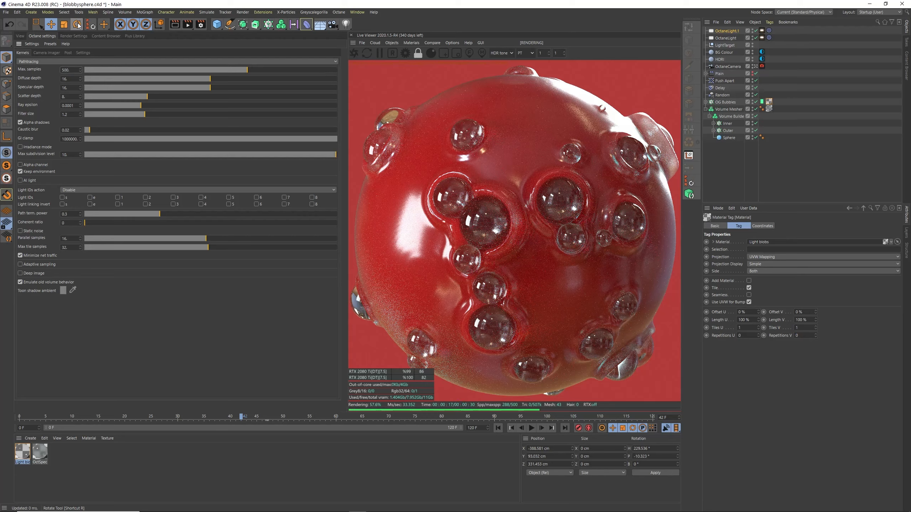
# Enable adaptive sampling in the Octane kernel settings and set the GI clamp to 1
pyautogui.click(33, 264)
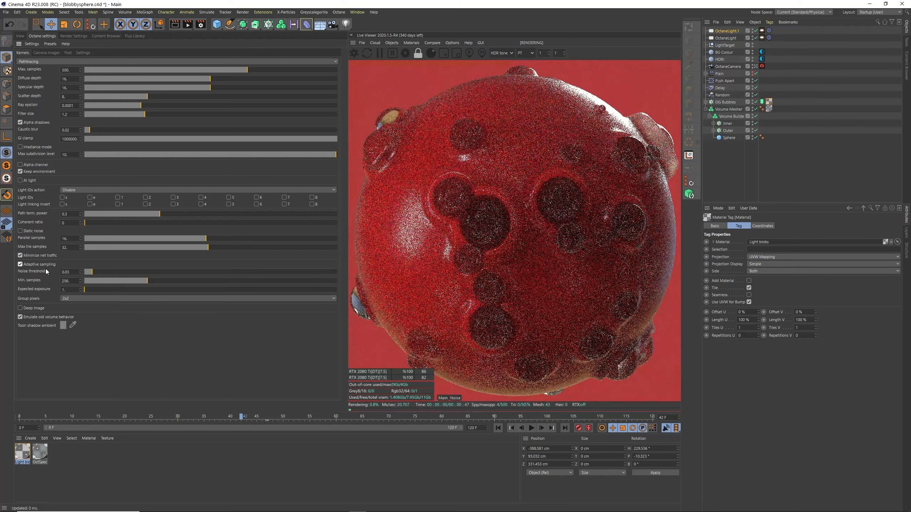
pyautogui.click(72, 139)
pyautogui.write('1')
pyautogui.press('Return')
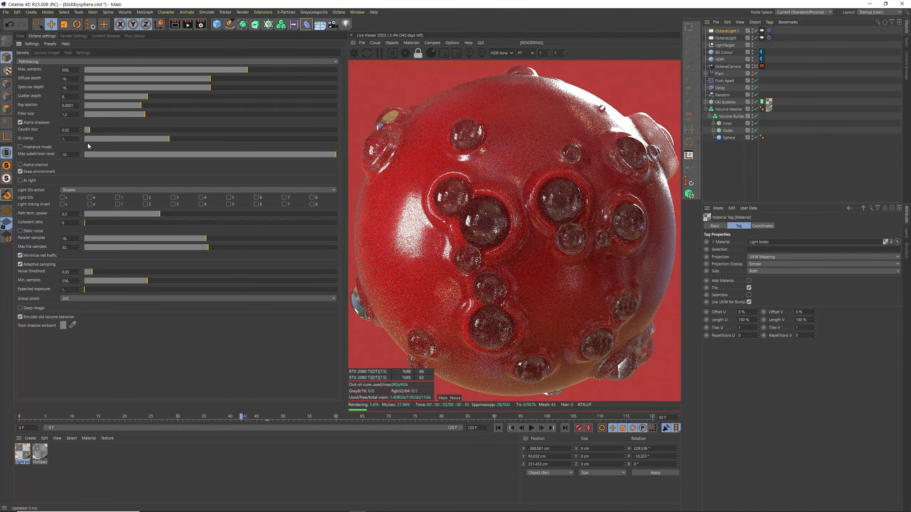
# Enable the Spectral AI denoiser in the Octane camera tag's Camera Imager settings and display the denoised beauty pass in the Live Viewer
pyautogui.doubleClick(71, 77)
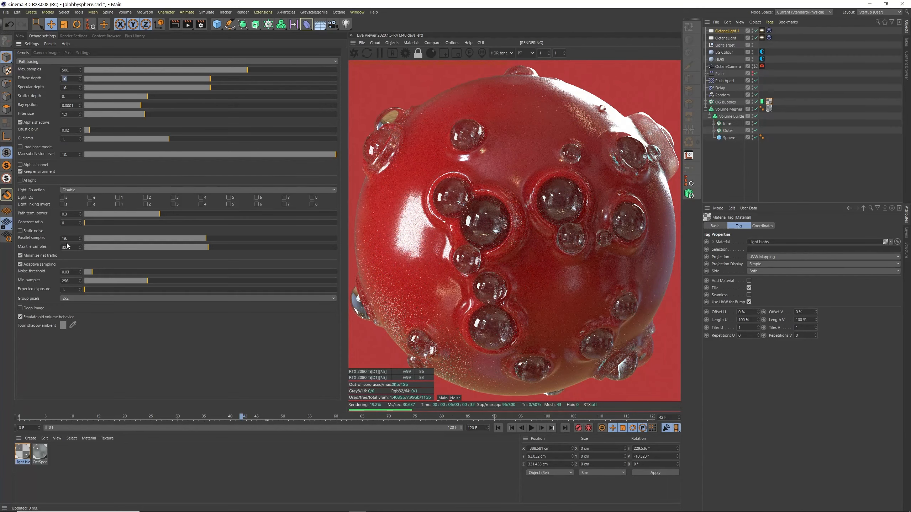
pyautogui.click(20, 36)
pyautogui.click(761, 67)
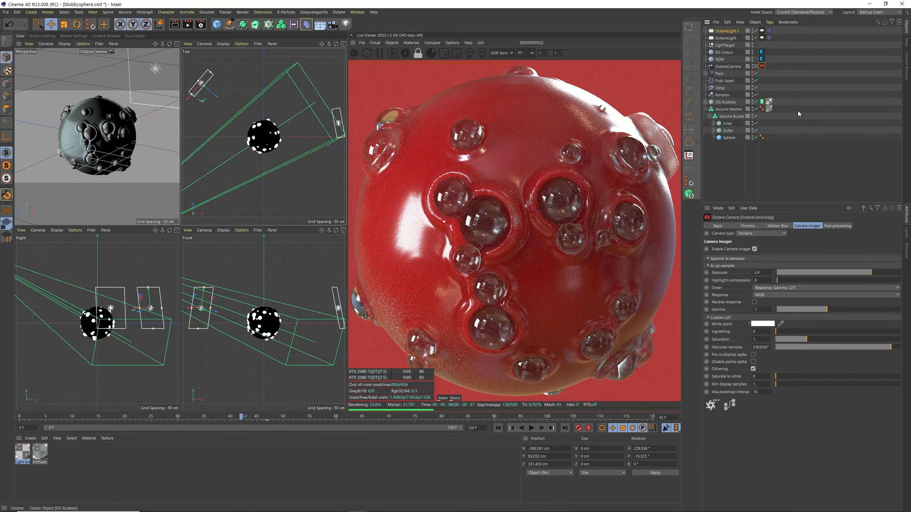
pyautogui.click(785, 225)
pyautogui.click(804, 226)
pyautogui.click(747, 258)
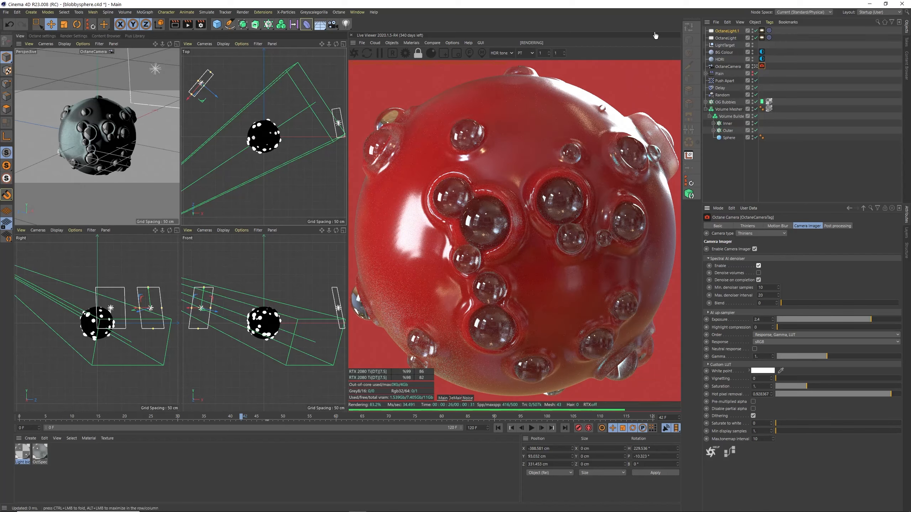
pyautogui.click(455, 398)
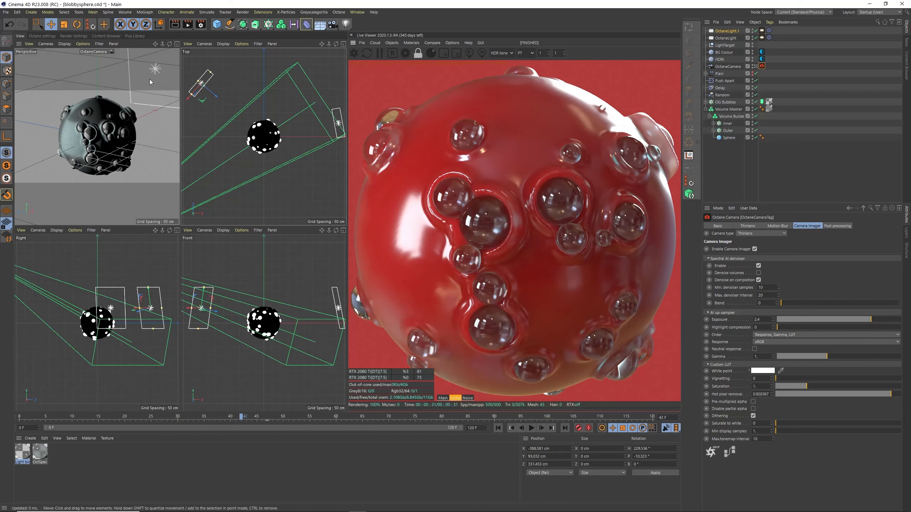
# Switch the renderer to Octane Renderer in the render settings and enable the use of the denoised beauty pass
pyautogui.click(79, 36)
pyautogui.click(65, 53)
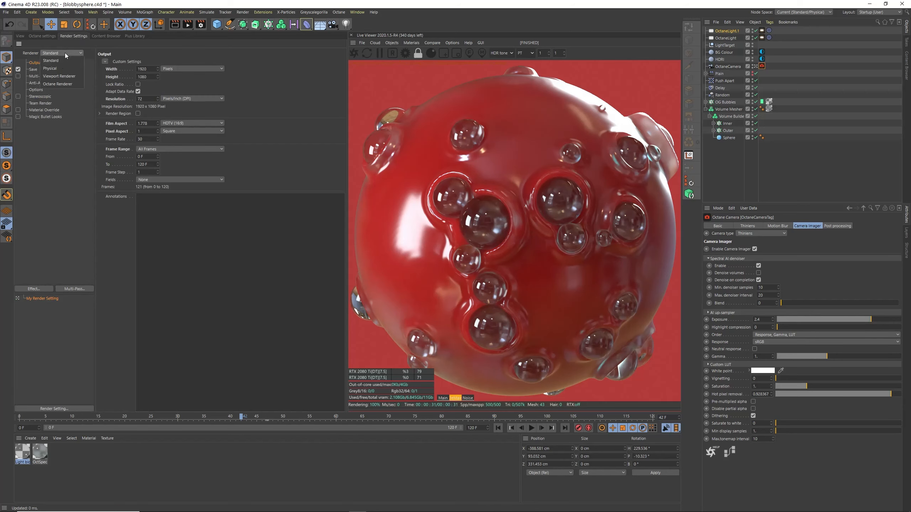
pyautogui.click(63, 83)
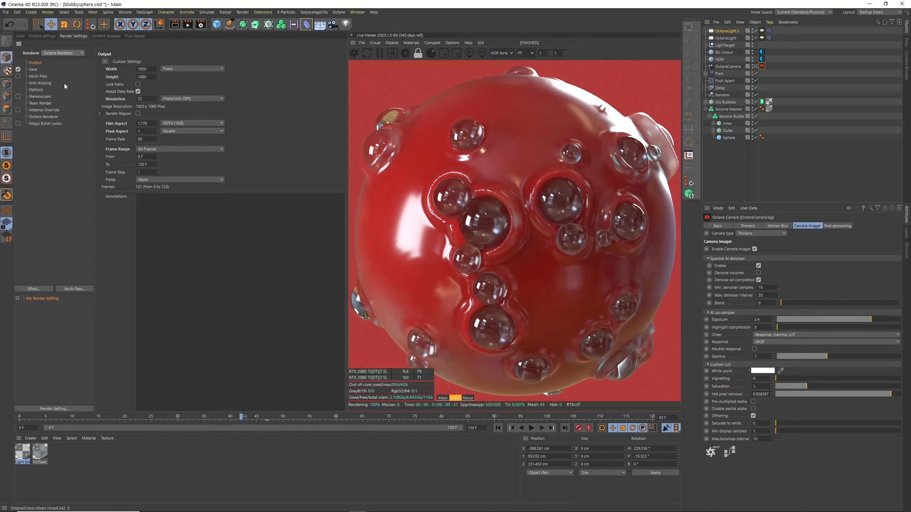
pyautogui.click(43, 120)
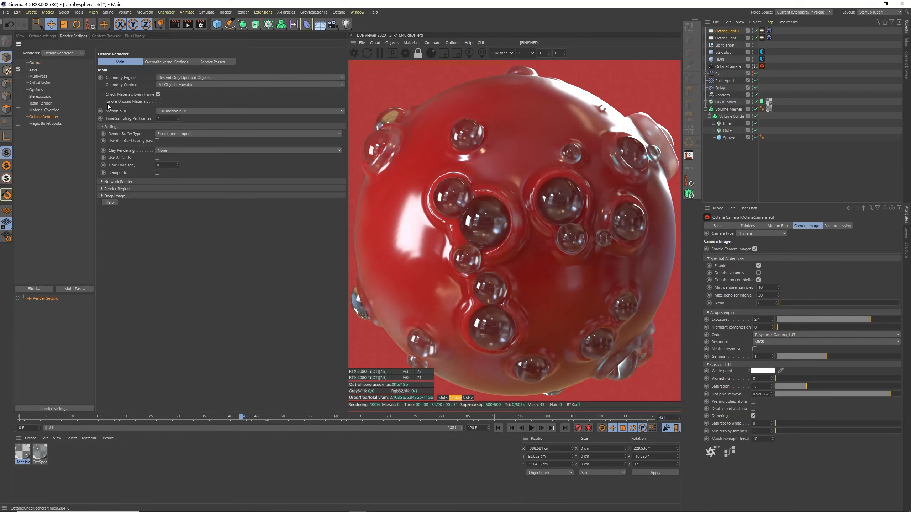
pyautogui.click(214, 61)
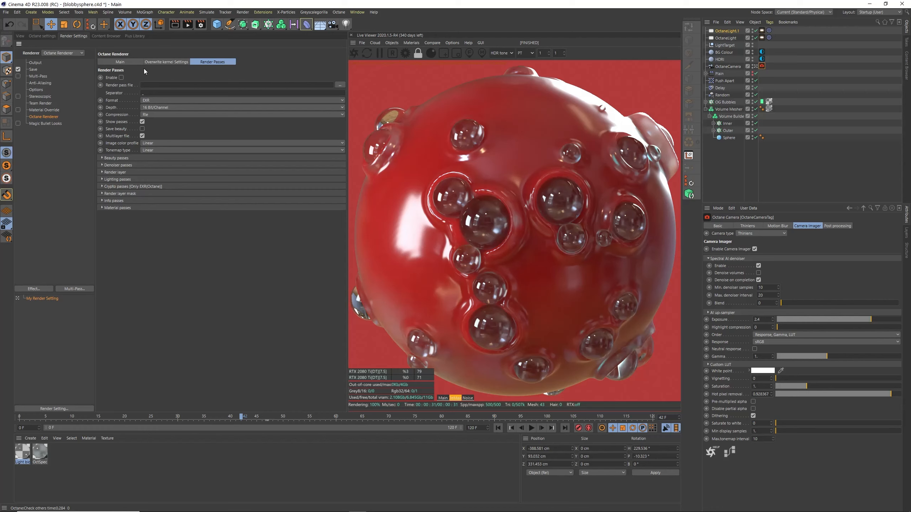
pyautogui.click(127, 63)
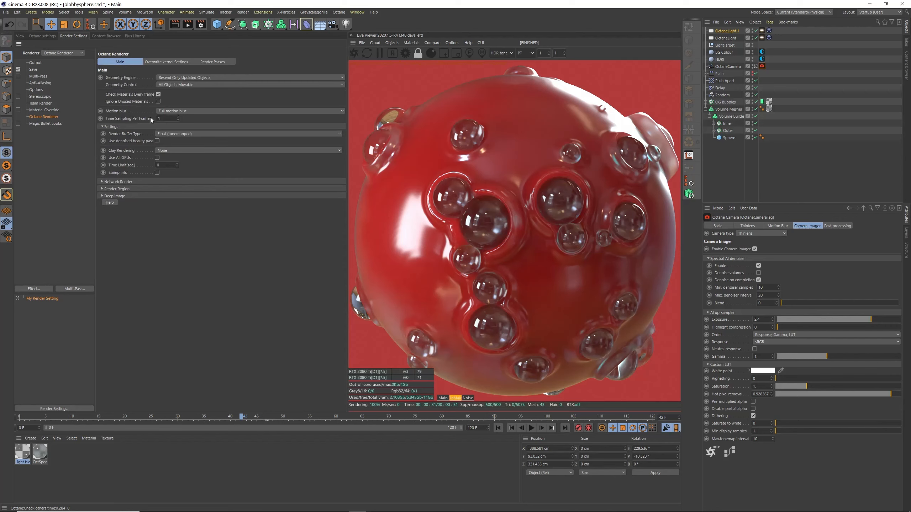
pyautogui.click(156, 141)
# Set the render's save format to PNG at 16 Bit/Channel and include the alpha channel
pyautogui.click(34, 70)
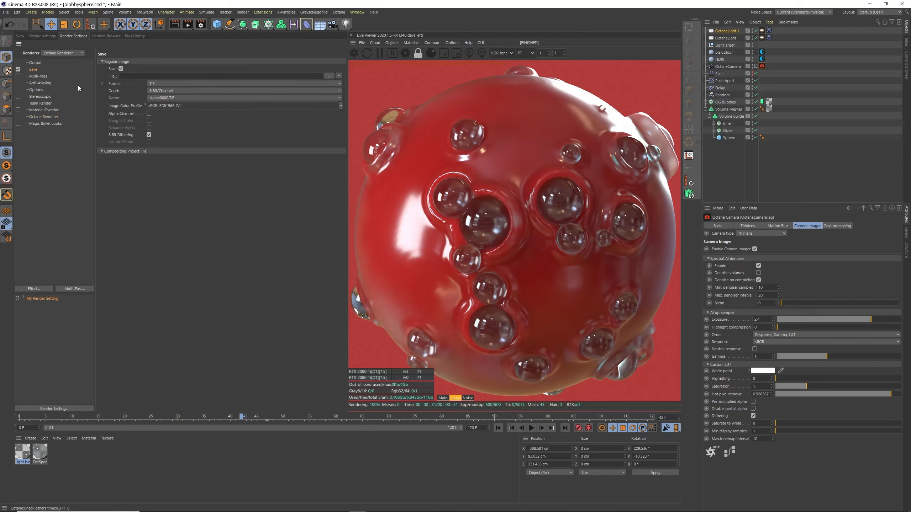
pyautogui.click(171, 84)
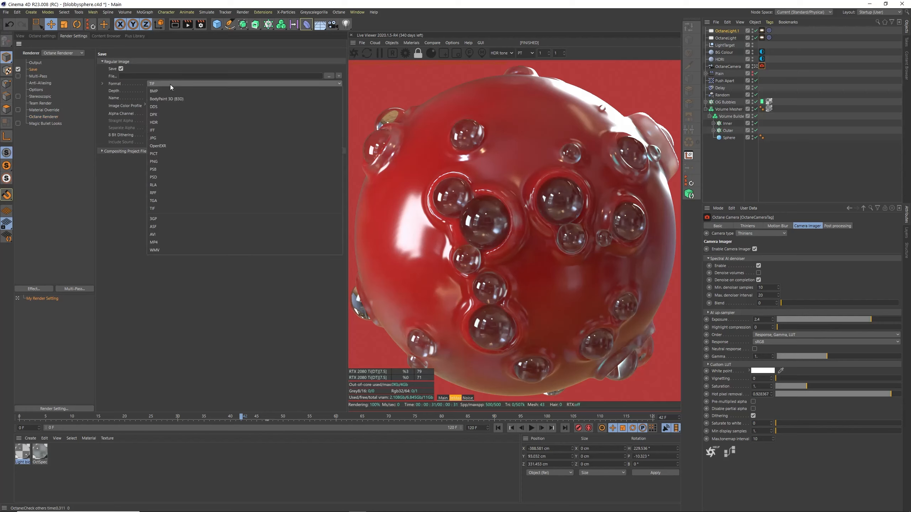
pyautogui.click(173, 162)
pyautogui.click(166, 91)
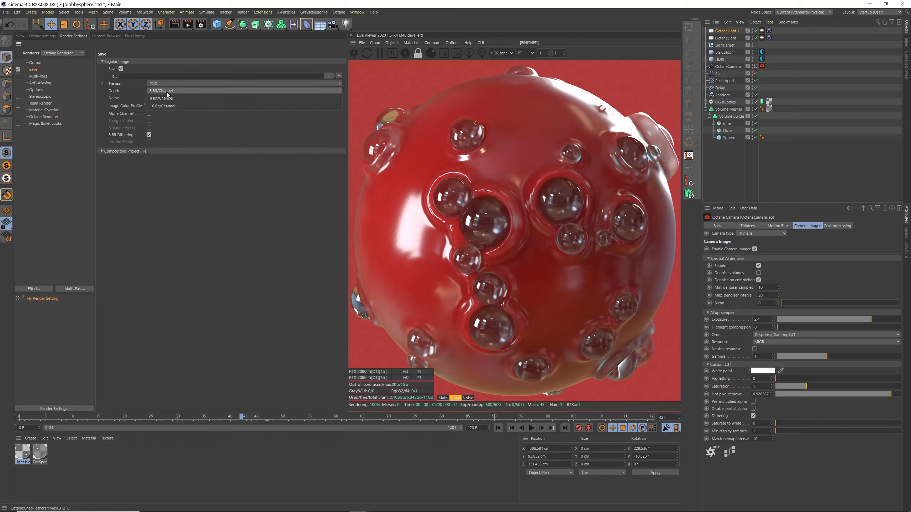
pyautogui.click(168, 104)
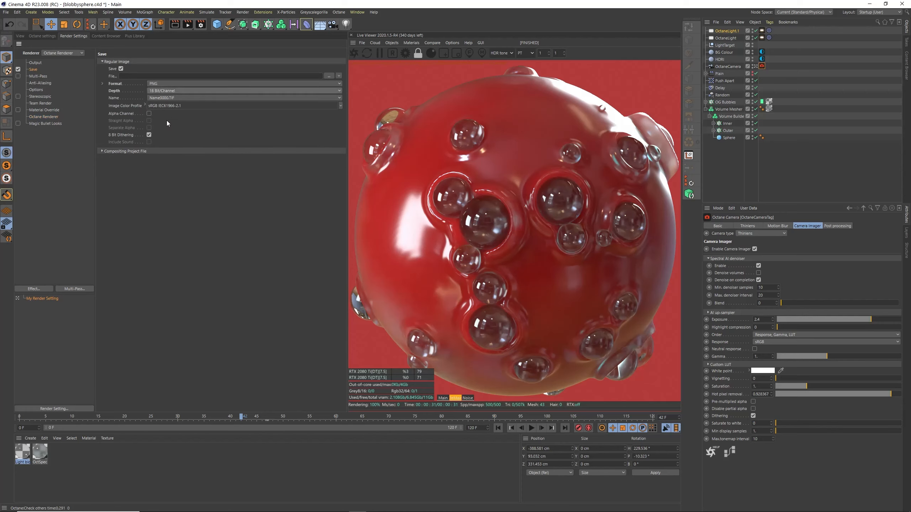
pyautogui.click(149, 113)
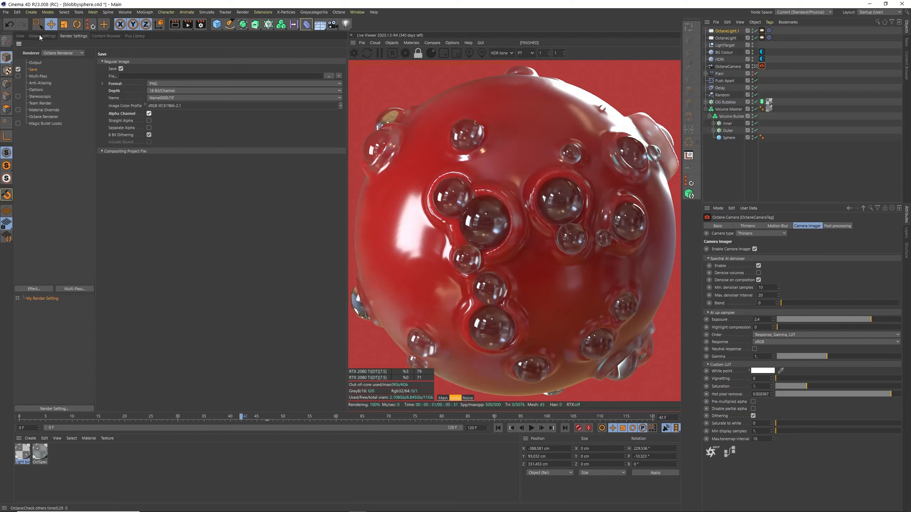
# Enable the alpha channel in the Pathtracing kernel and set the Live Viewer's resolution scale to 0.5
pyautogui.click(20, 36)
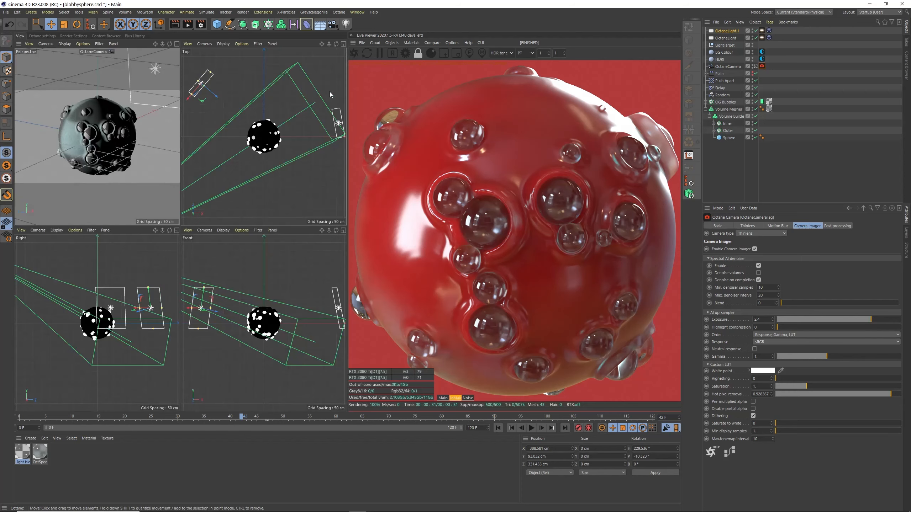
pyautogui.click(47, 36)
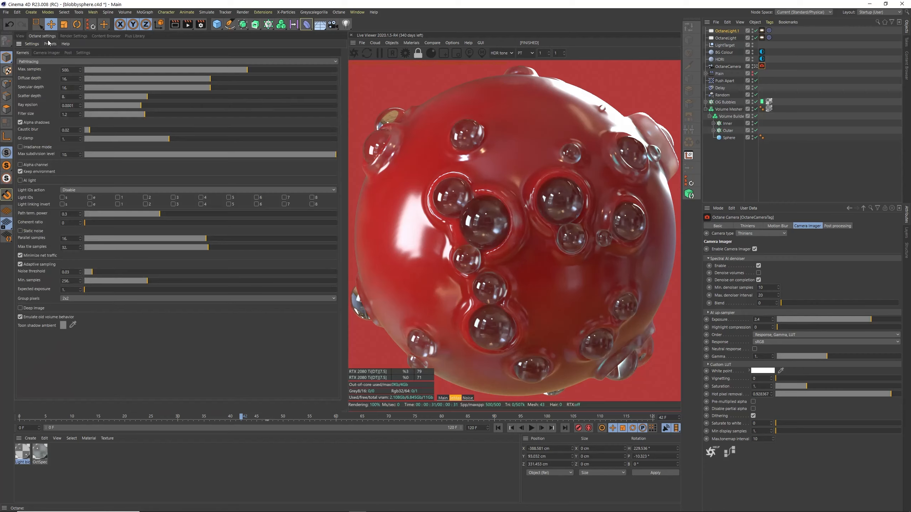
pyautogui.click(20, 165)
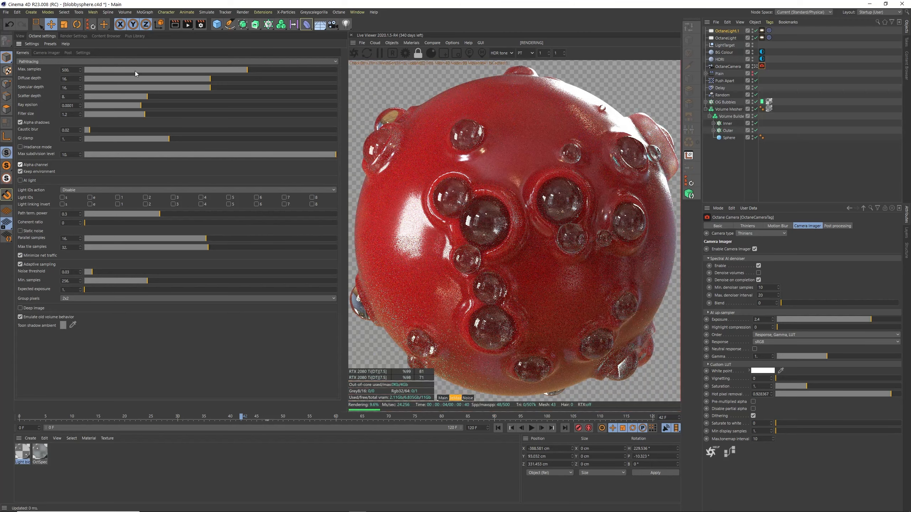
pyautogui.click(22, 36)
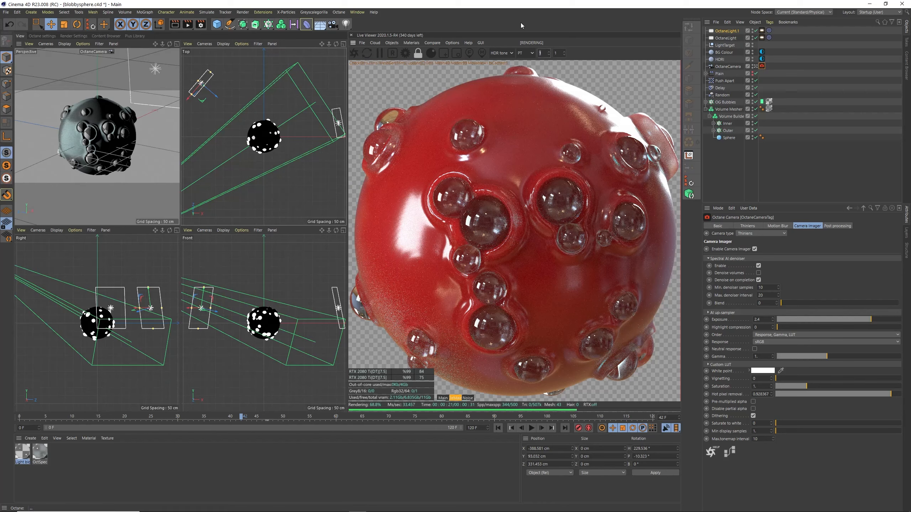
pyautogui.press('Return')
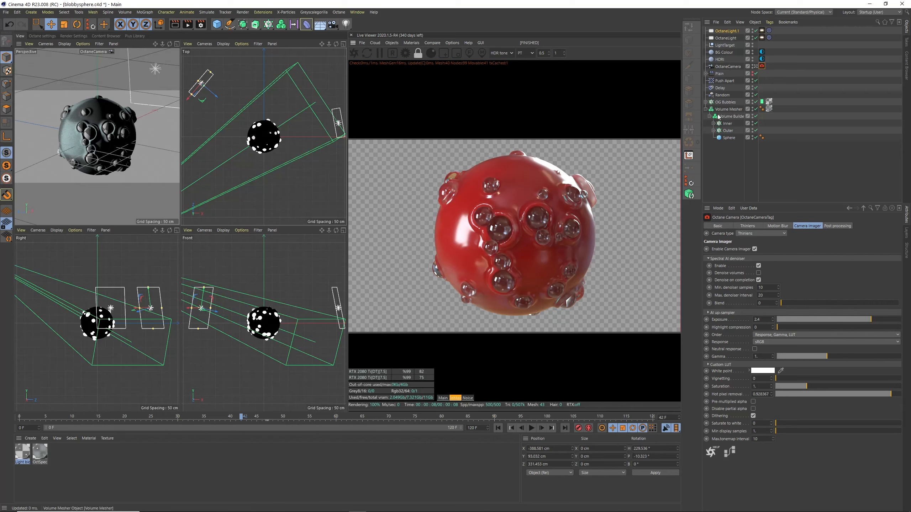
# Clear the MoGraph cache on the OG Bubbles cloner
pyautogui.click(724, 102)
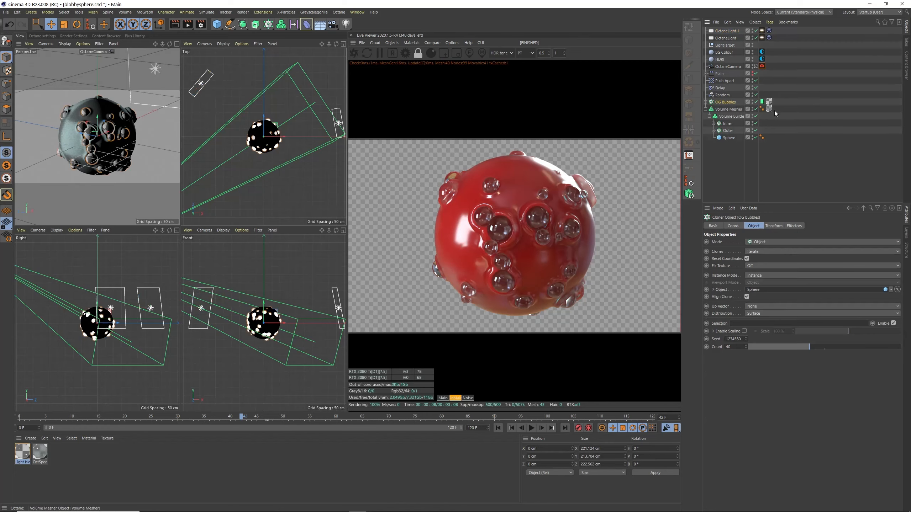
pyautogui.click(762, 101)
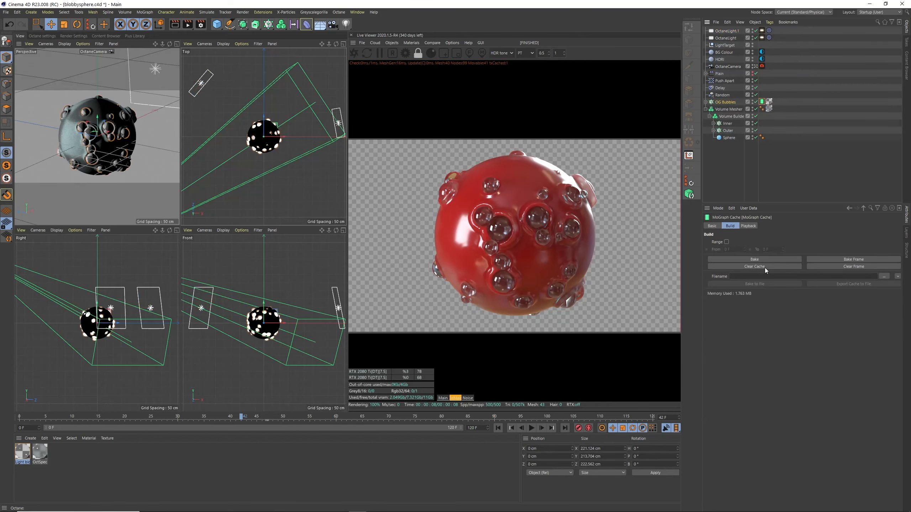
# Add a Random effector to the OG Bubbles cloner, place it directly above the cloner in the hierarchy, and rename it "Random Colour"
pyautogui.click(723, 102)
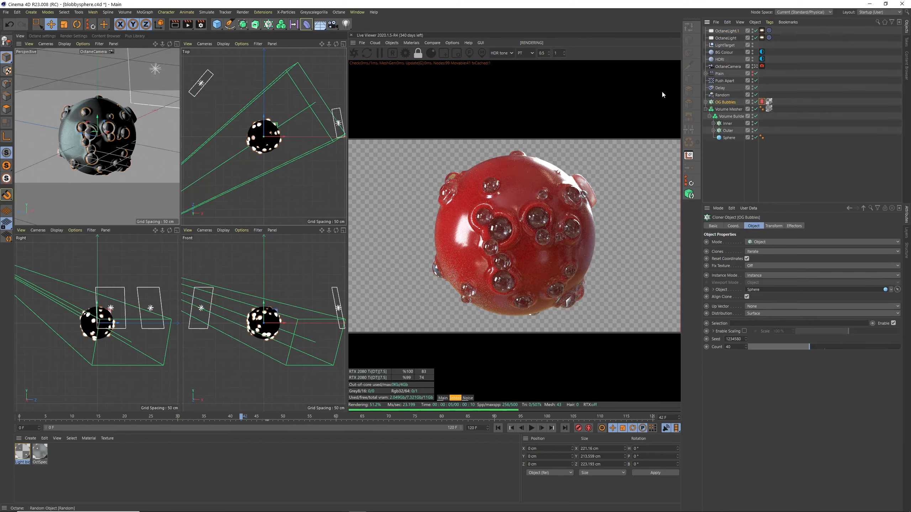
pyautogui.click(269, 26)
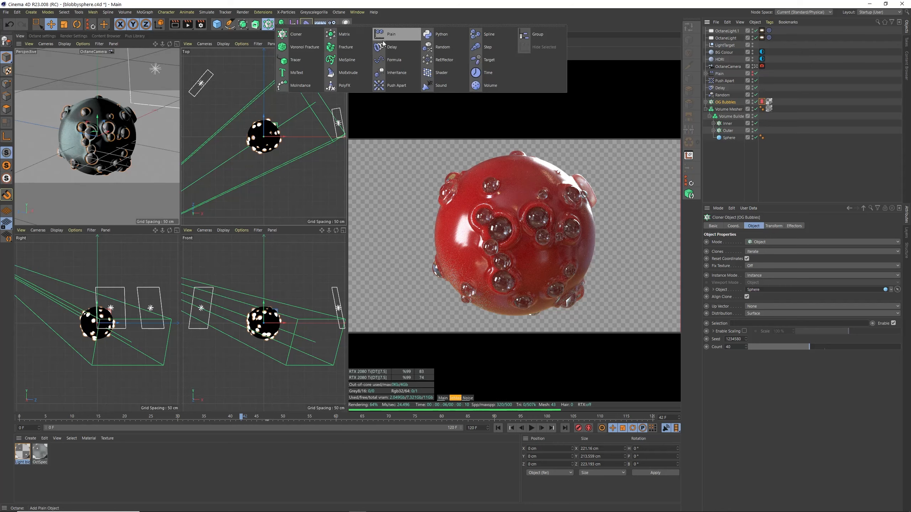
pyautogui.click(443, 47)
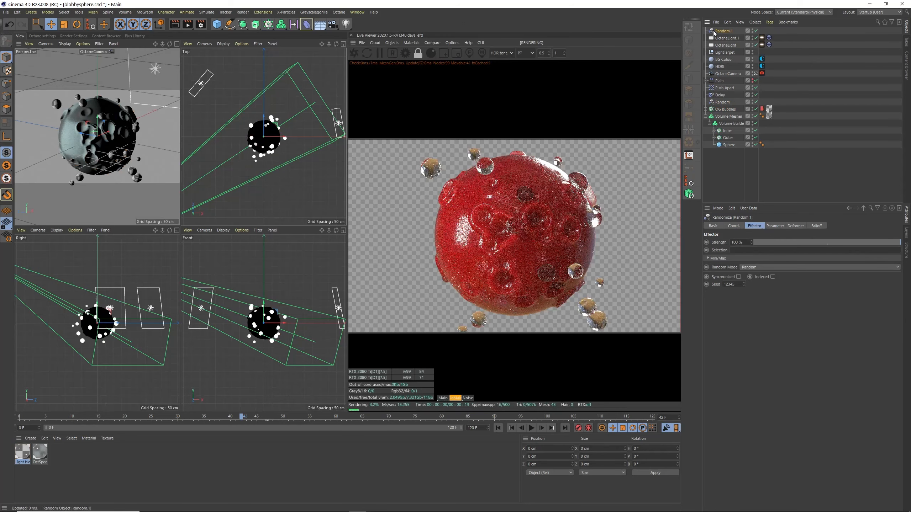
pyautogui.moveTo(723, 31); pyautogui.dragTo(725, 103)
pyautogui.write('R')
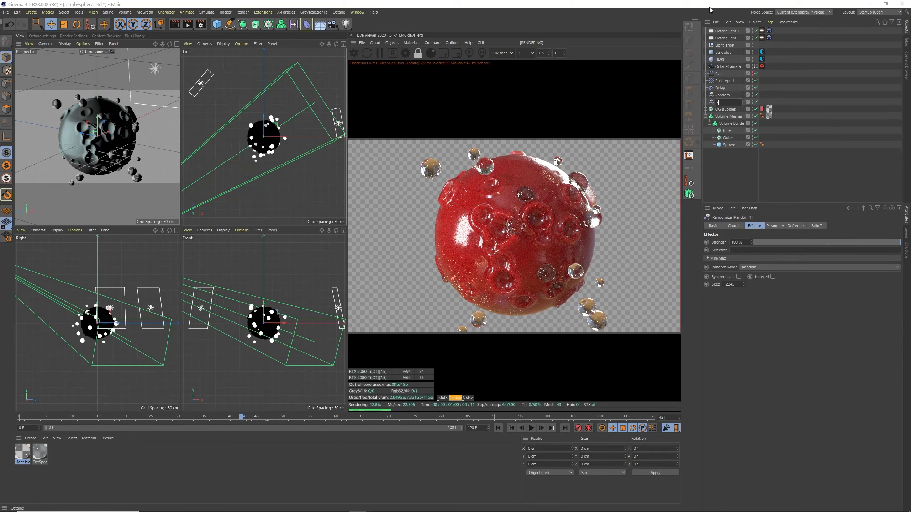
pyautogui.write('andom Colour')
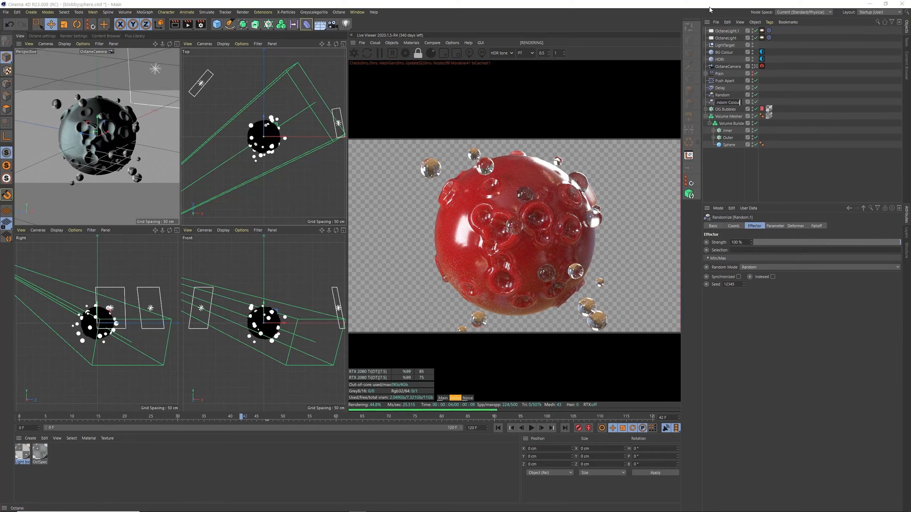
pyautogui.press('Return')
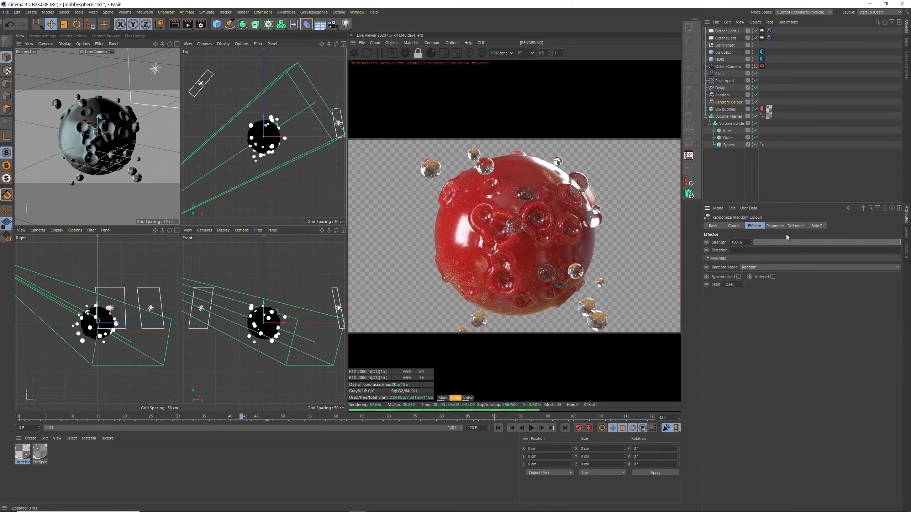
# Turn off the Random Colour effector's position transform and set its color mode to Effector Color
pyautogui.click(775, 226)
pyautogui.click(732, 257)
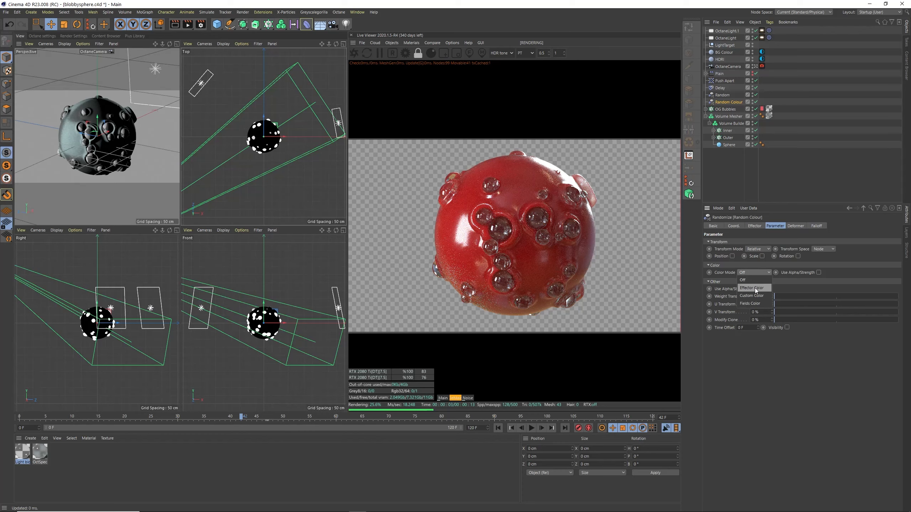
pyautogui.click(754, 288)
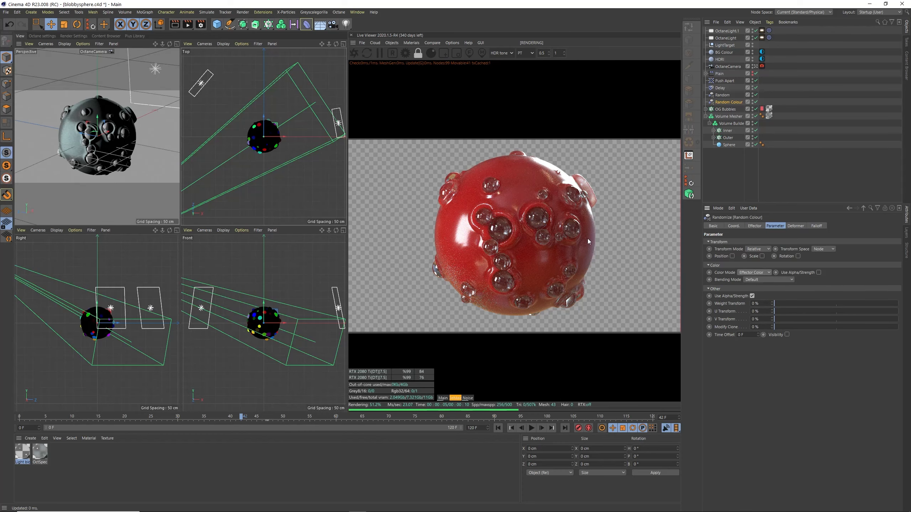
pyautogui.click(343, 230)
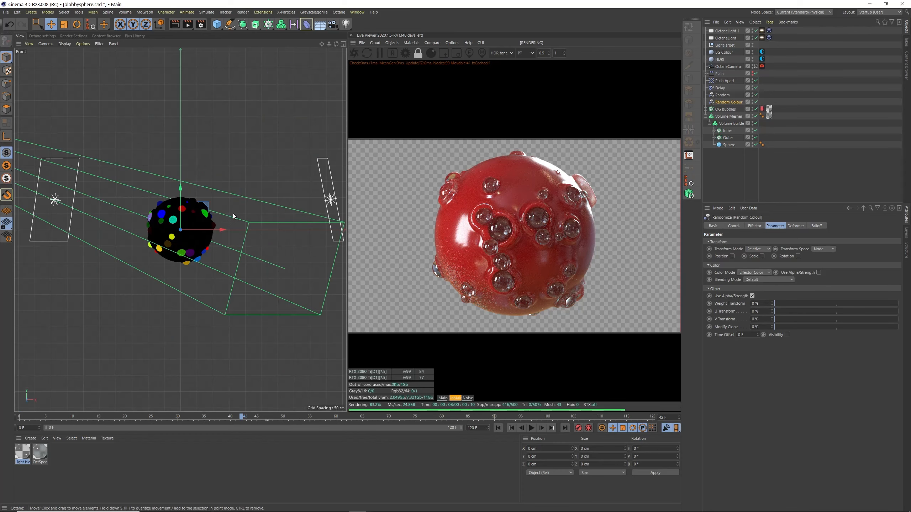
pyautogui.scroll(10, 233, 216)
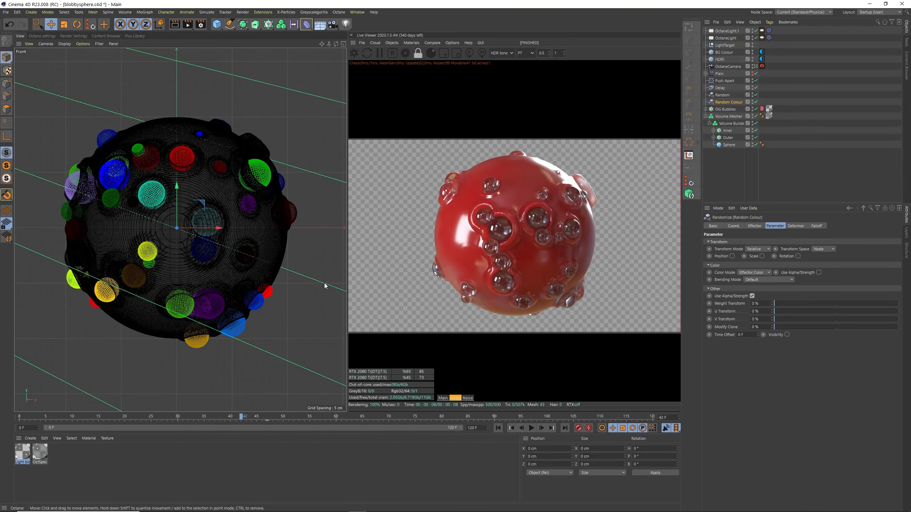
pyautogui.click(342, 44)
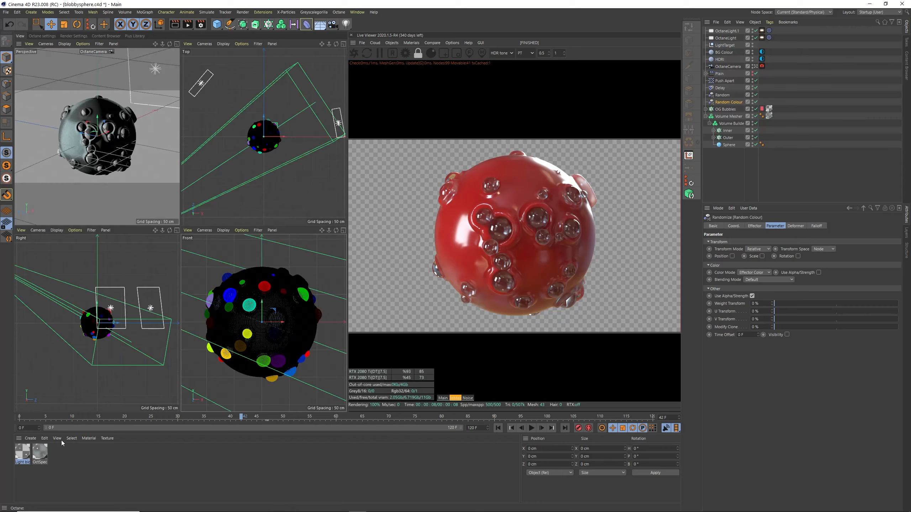
# Set the Light blobs material's roughness to 0.2
pyautogui.doubleClick(22, 455)
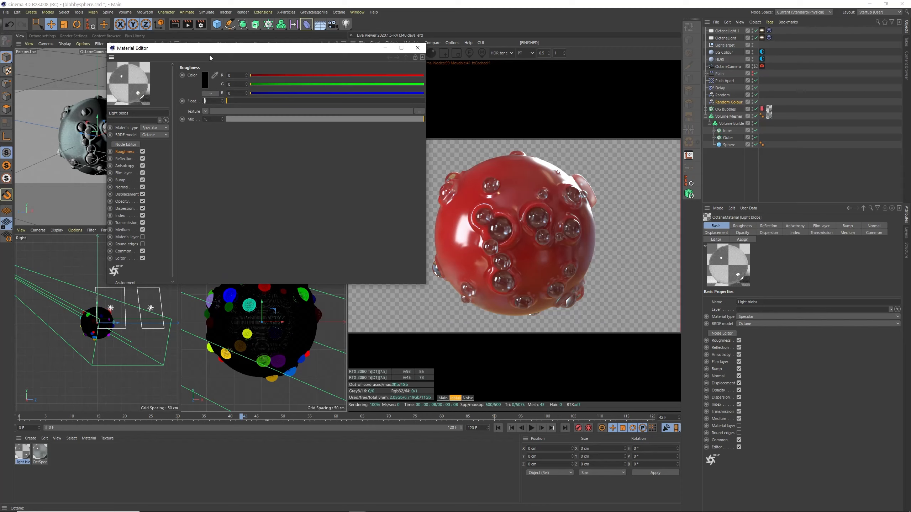
pyautogui.press('Return')
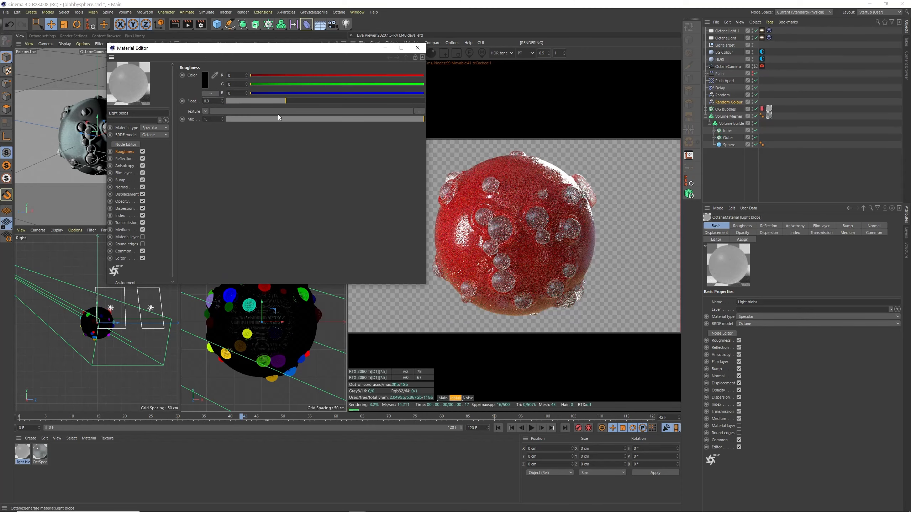
pyautogui.moveTo(214, 101); pyautogui.dragTo(192, 92)
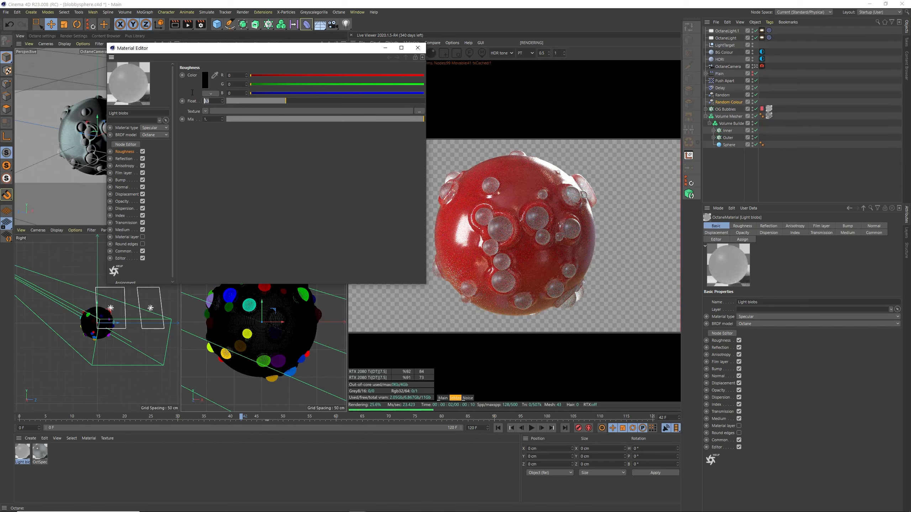
pyautogui.write('0.2')
pyautogui.press('Return')
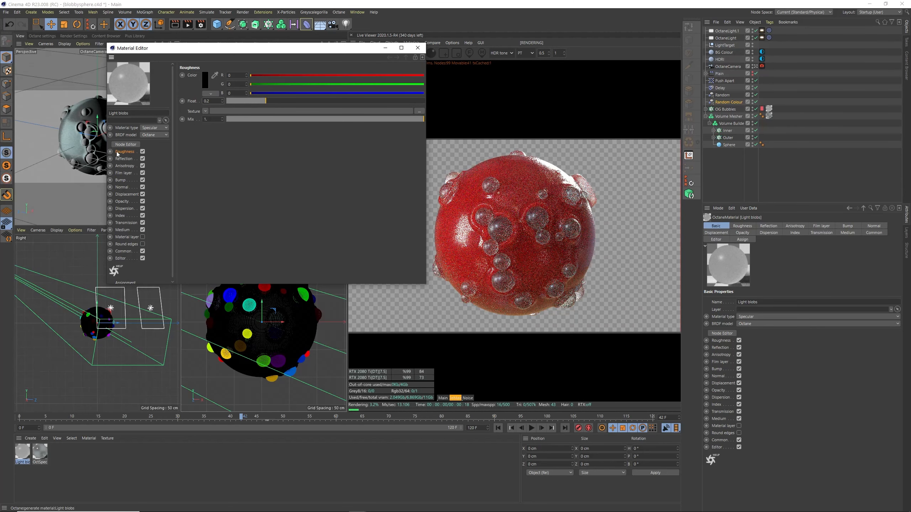
# Add a Scattering medium to the Light blobs material, open the material in the node editor, and space out its nodes
pyautogui.click(127, 230)
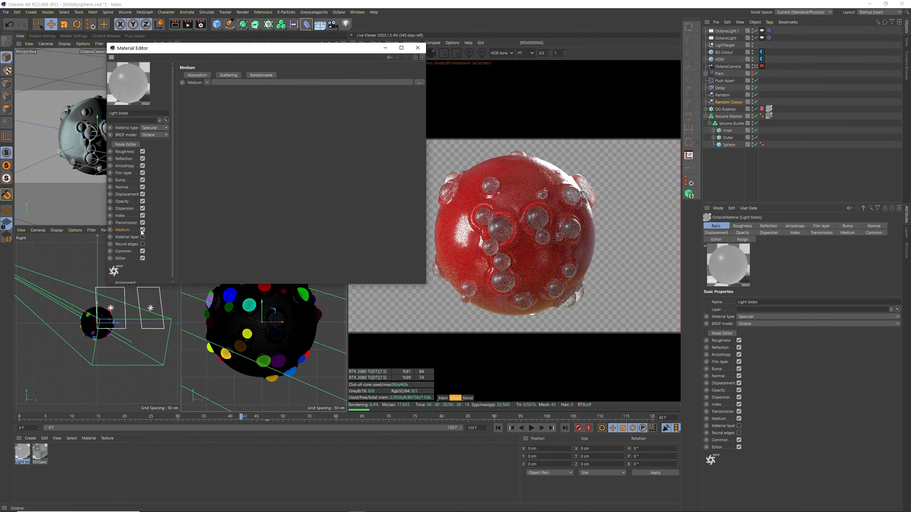
pyautogui.click(229, 75)
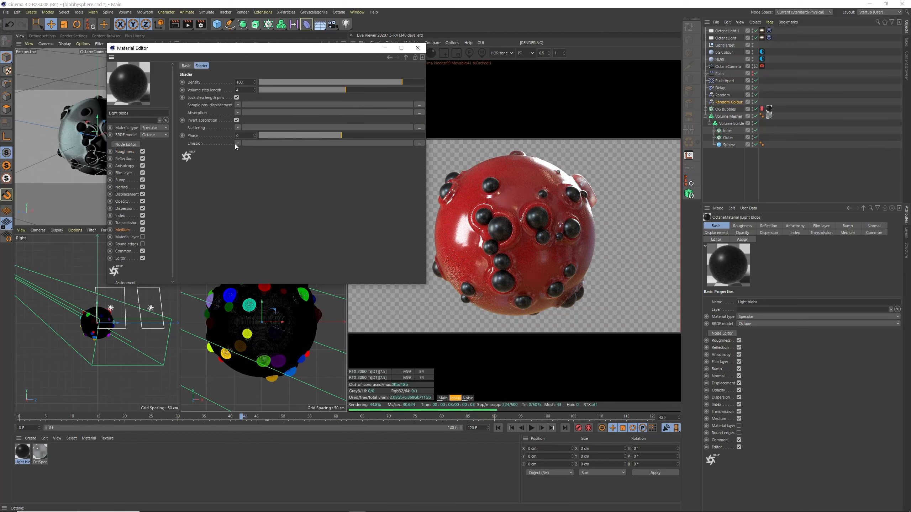
pyautogui.click(237, 113)
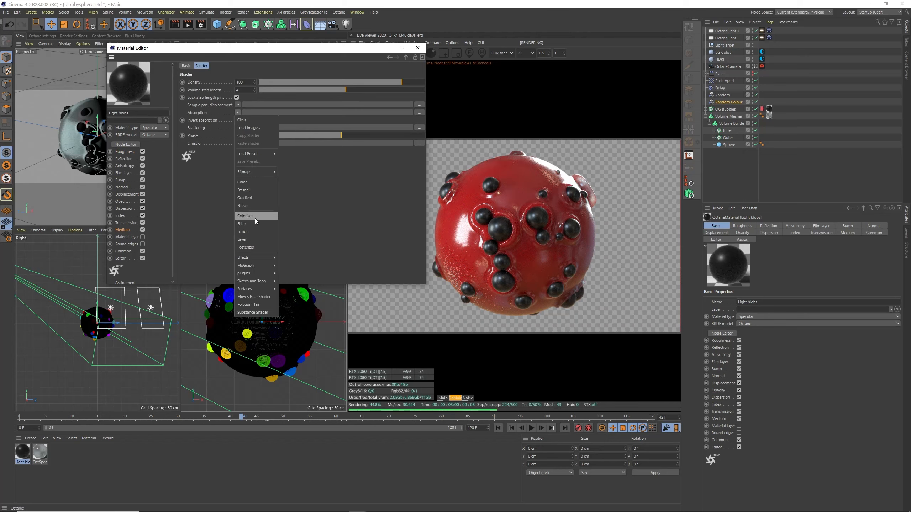
pyautogui.click(212, 205)
pyautogui.click(135, 145)
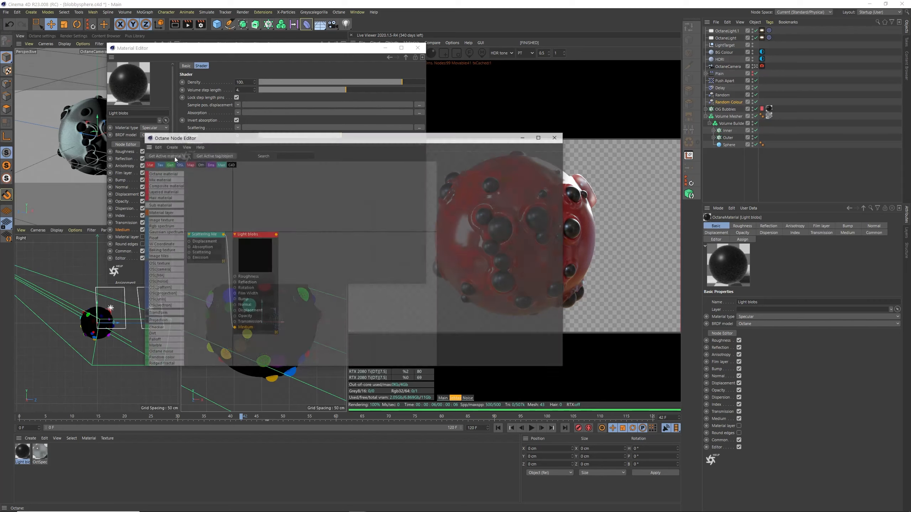
pyautogui.moveTo(414, 141); pyautogui.dragTo(311, 178)
pyautogui.click(417, 47)
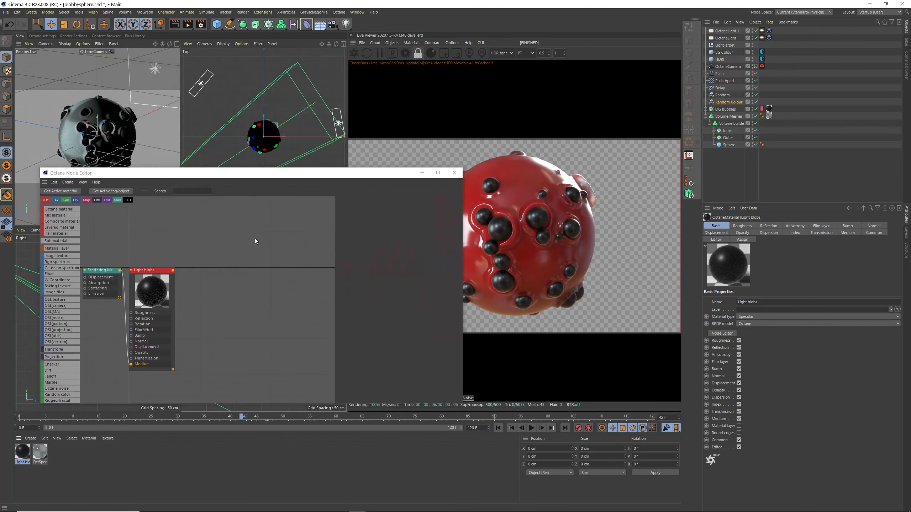
pyautogui.moveTo(170, 270); pyautogui.dragTo(280, 233)
pyautogui.moveTo(101, 270); pyautogui.dragTo(165, 270)
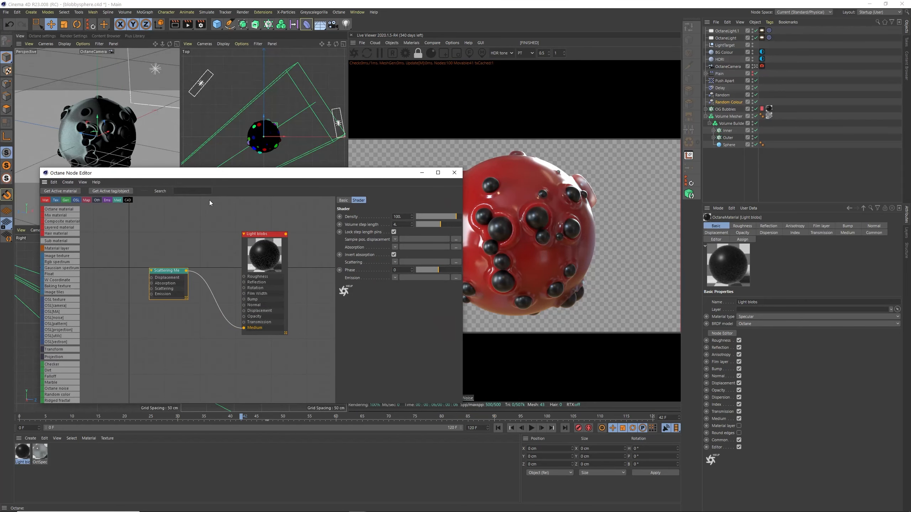
# Connect an RGB Spectrum node to the scattering medium's Absorption input and set its colour to grey with a value of 44%
pyautogui.write('rgb')
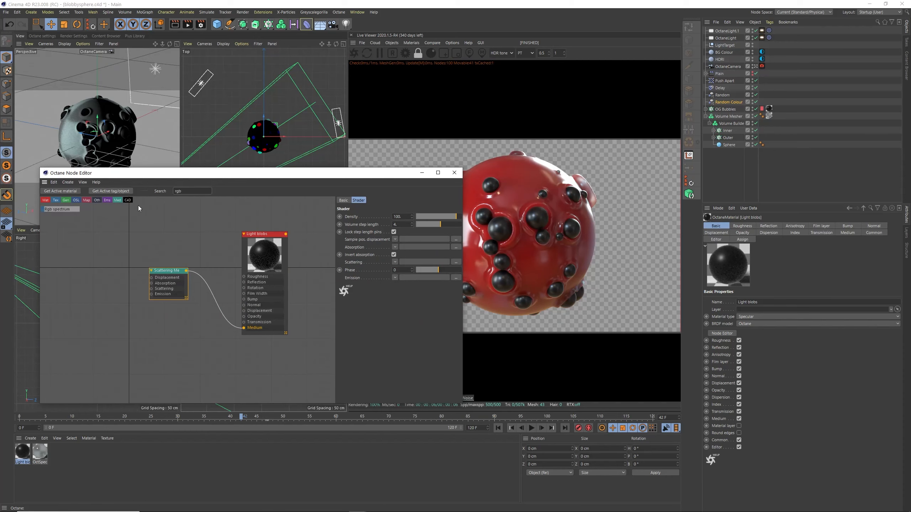
pyautogui.moveTo(70, 210); pyautogui.dragTo(151, 283)
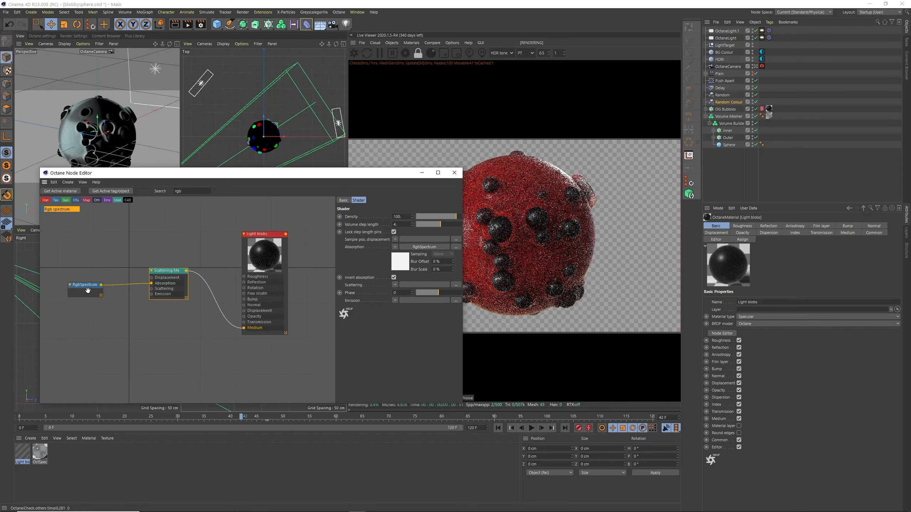
pyautogui.moveTo(87, 291); pyautogui.dragTo(84, 276)
pyautogui.click(363, 218)
pyautogui.moveTo(385, 235); pyautogui.dragTo(366, 235)
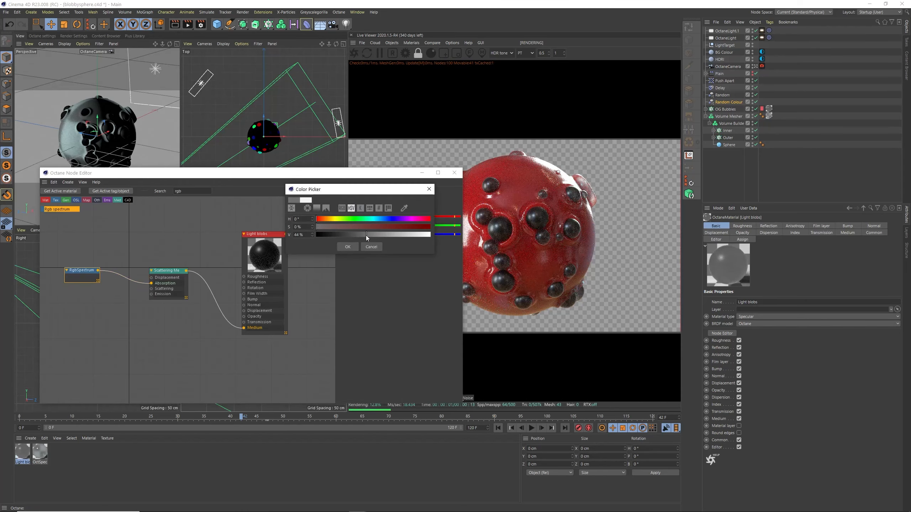
pyautogui.click(353, 247)
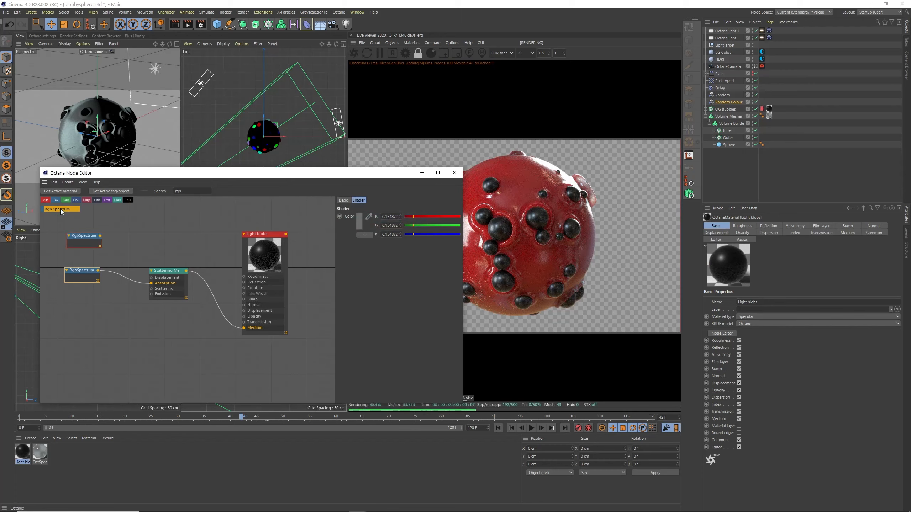
# Add a second RGB Spectrum node below the first and spread the nodes apart around the scattering medium
pyautogui.moveTo(60, 209); pyautogui.dragTo(82, 299)
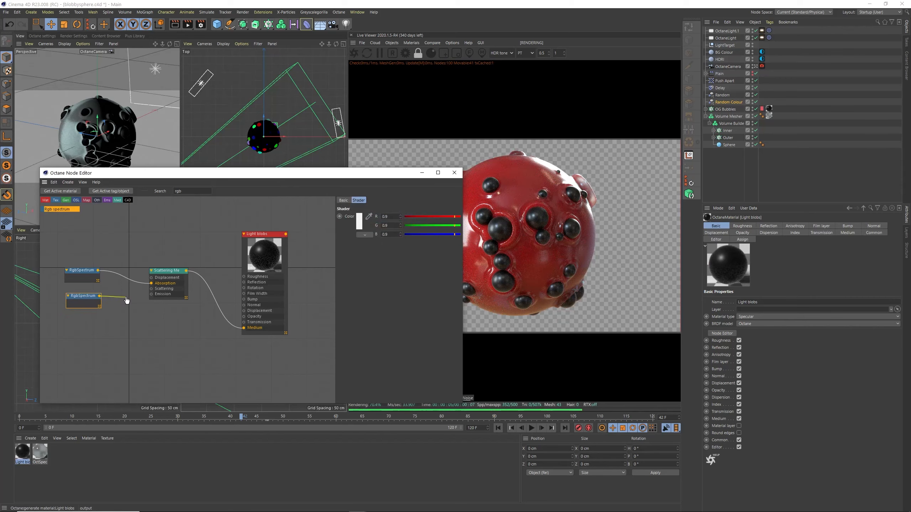
pyautogui.moveTo(130, 300)
pyautogui.mouseDown()
pyautogui.moveTo(149, 289)
pyautogui.moveTo(137, 303)
pyautogui.mouseUp()
pyautogui.moveTo(186, 271); pyautogui.dragTo(272, 329)
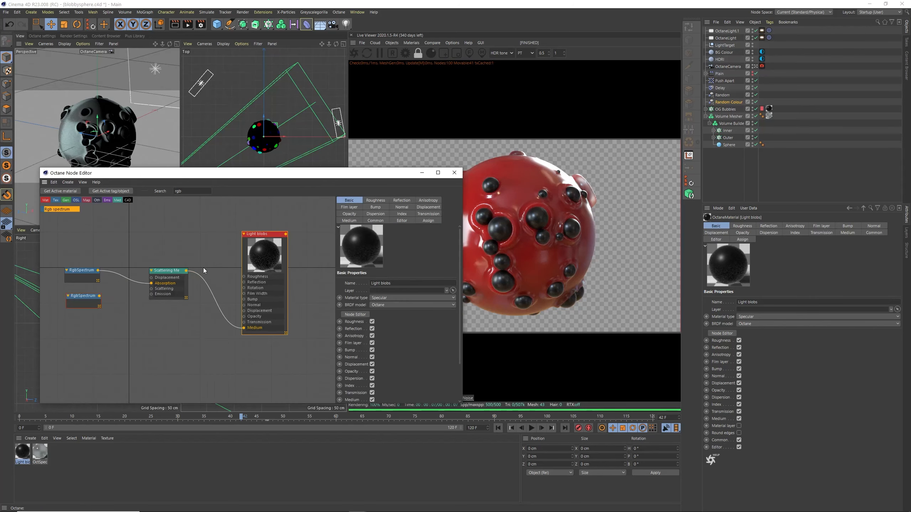
pyautogui.moveTo(170, 274); pyautogui.dragTo(183, 303)
pyautogui.moveTo(83, 274); pyautogui.dragTo(81, 350)
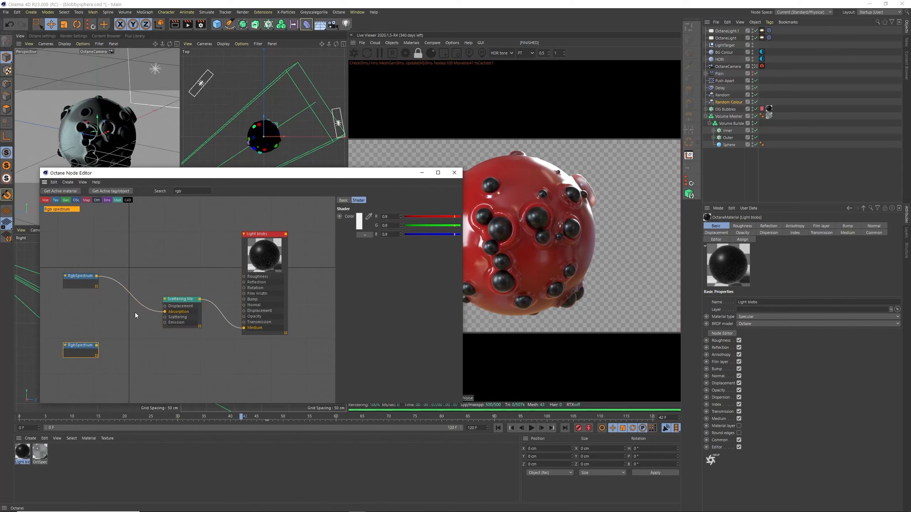
pyautogui.moveTo(179, 299); pyautogui.dragTo(175, 289)
# Add an Octane gradient node below the absorption colour node and delete the unconnected RGB Spectrum node
pyautogui.doubleClick(193, 191)
pyautogui.write('g')
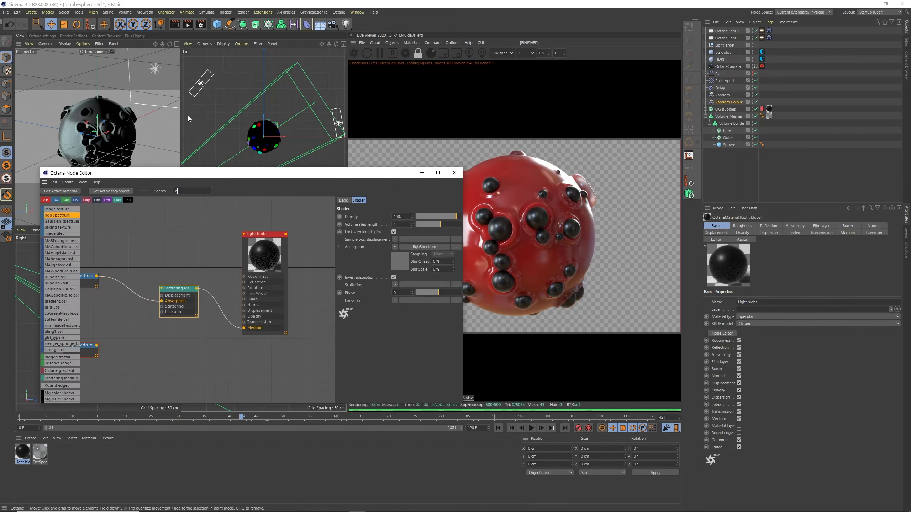
pyautogui.write('rad')
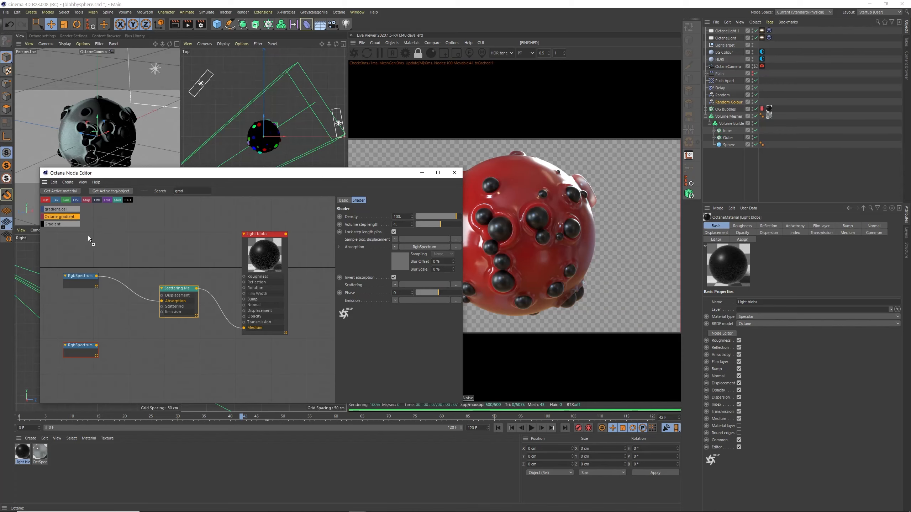
pyautogui.moveTo(81, 314); pyautogui.dragTo(81, 315)
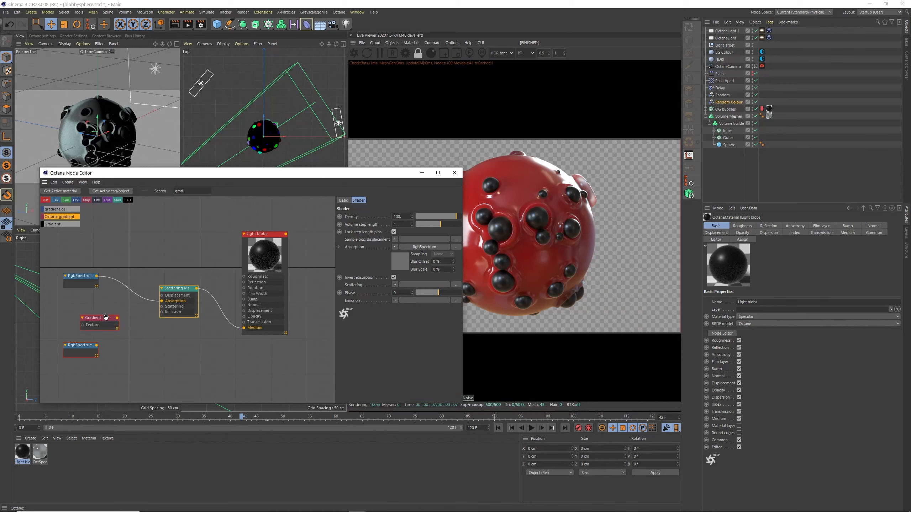
pyautogui.rightClick(82, 357)
pyautogui.moveTo(104, 391)
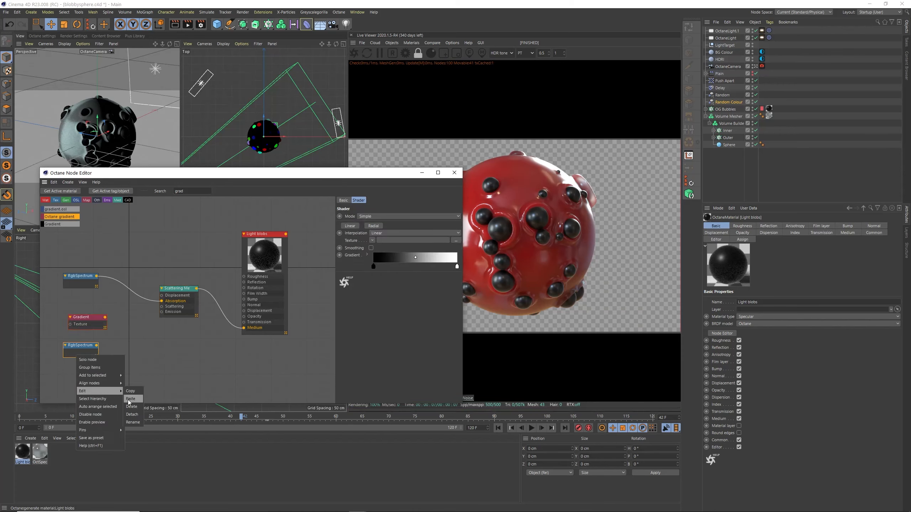
pyautogui.click(131, 407)
pyautogui.moveTo(95, 322); pyautogui.dragTo(93, 327)
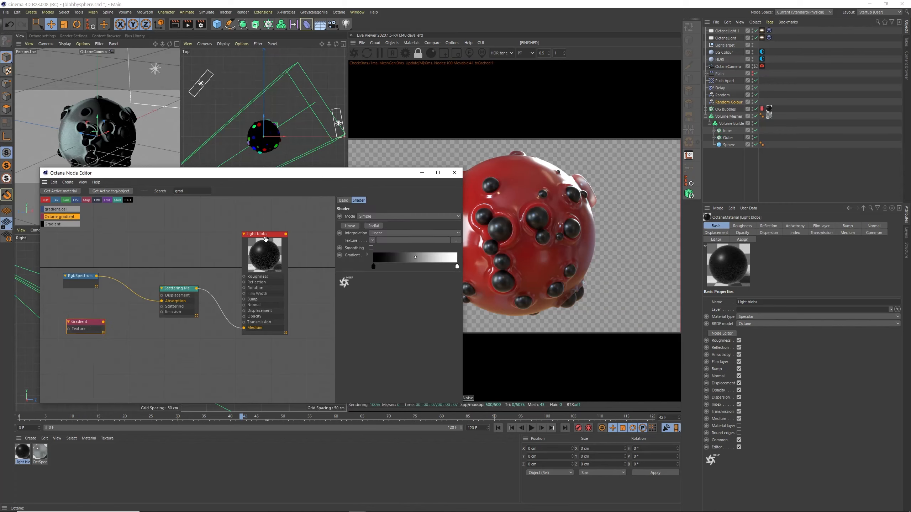
# Colour the gradient's first knot pure red and add a fully saturated amber knot at 50% with a hue of 49°
pyautogui.click(366, 255)
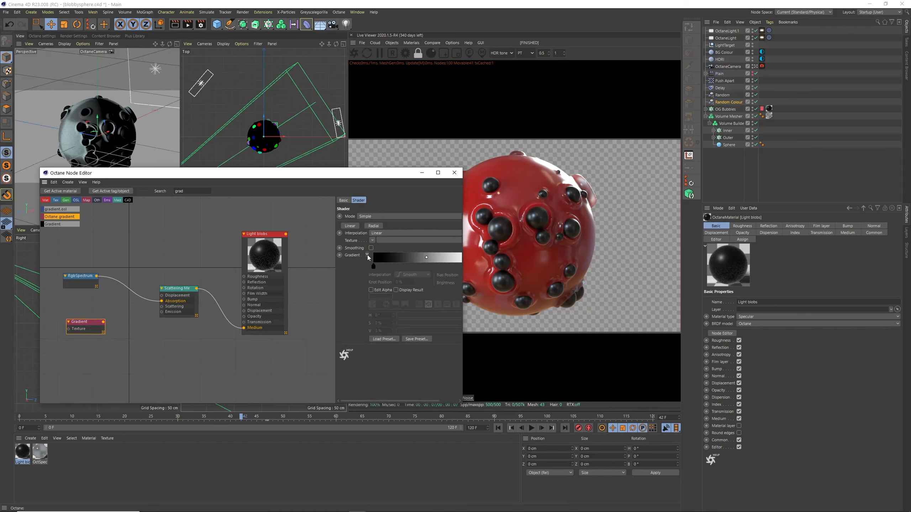
pyautogui.moveTo(462, 249); pyautogui.dragTo(555, 251)
pyautogui.doubleClick(438, 266)
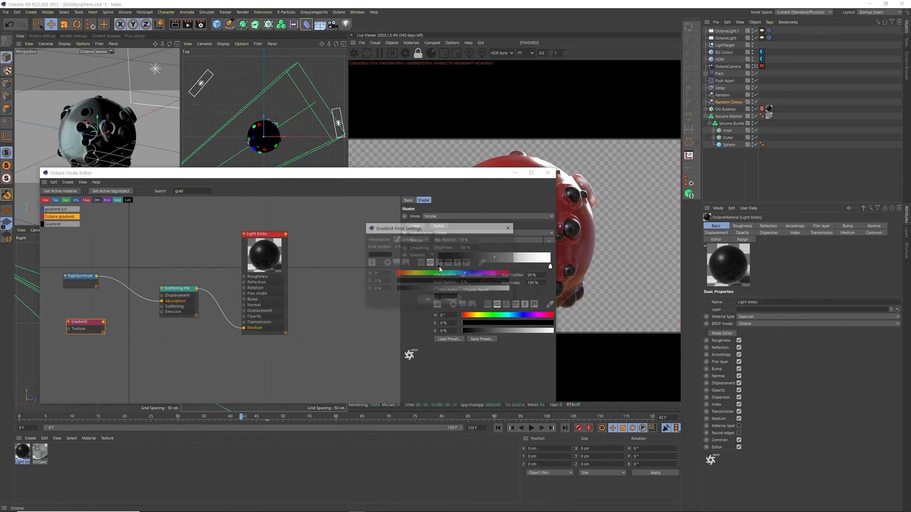
pyautogui.moveTo(506, 285); pyautogui.dragTo(517, 295)
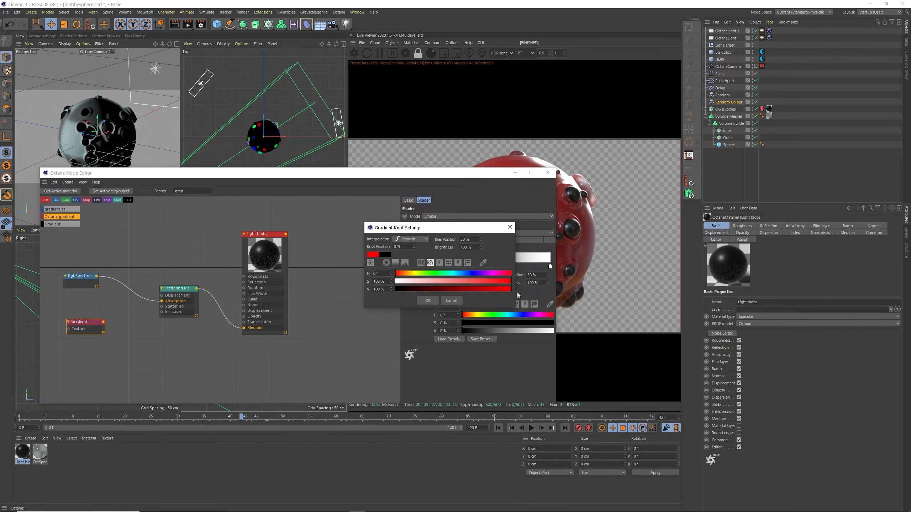
pyautogui.click(428, 301)
pyautogui.click(494, 266)
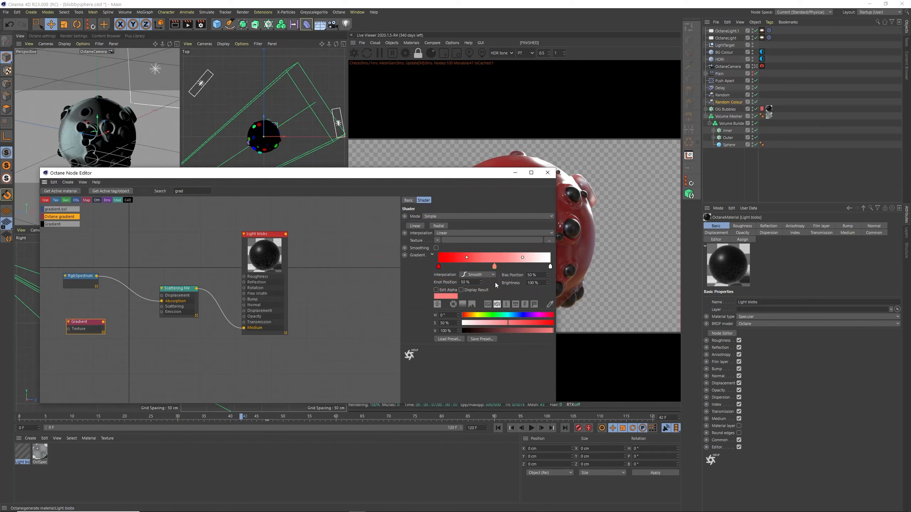
pyautogui.moveTo(469, 316); pyautogui.dragTo(553, 325)
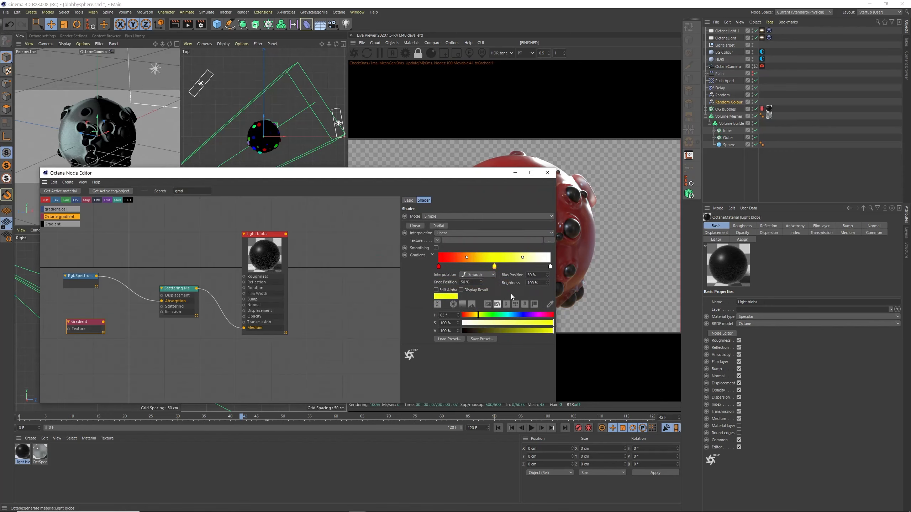
pyautogui.moveTo(496, 316); pyautogui.dragTo(474, 315)
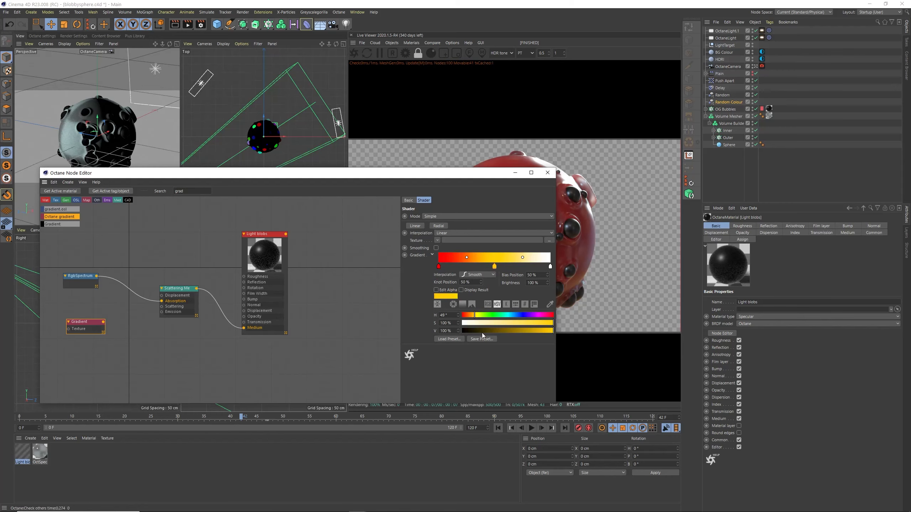
# Add an Mg color shader node and connect it to the Gradient node's Texture input
pyautogui.moveTo(96, 321); pyautogui.dragTo(99, 320)
pyautogui.keyDown('alt'); pyautogui.moveTo(275, 219); pyautogui.dragTo(239, 234, button='right'); pyautogui.keyUp('alt')
pyautogui.keyDown('alt'); pyautogui.moveTo(239, 234); pyautogui.dragTo(239, 265, button='middle'); pyautogui.keyUp('alt')
pyautogui.keyDown('alt'); pyautogui.moveTo(203, 268); pyautogui.dragTo(218, 255, button='right'); pyautogui.keyUp('alt')
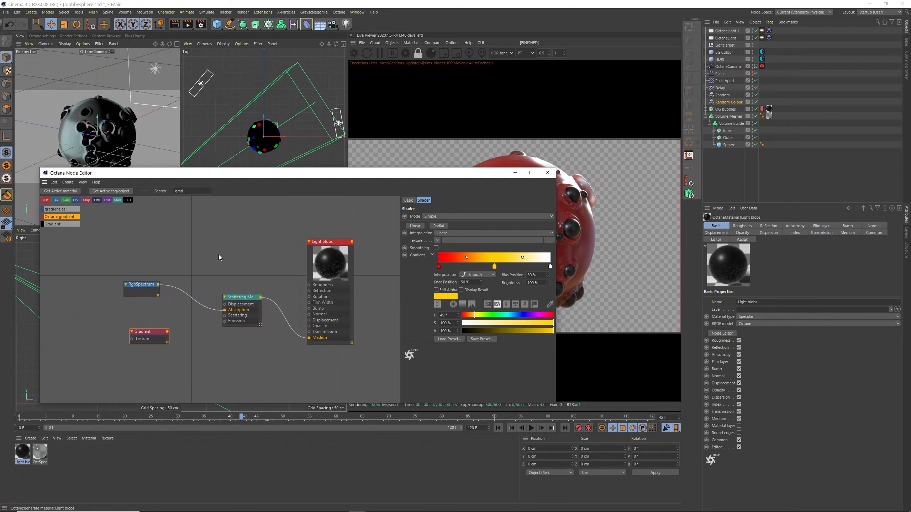
pyautogui.keyDown('alt'); pyautogui.moveTo(219, 254); pyautogui.dragTo(211, 227, button='middle'); pyautogui.keyUp('alt')
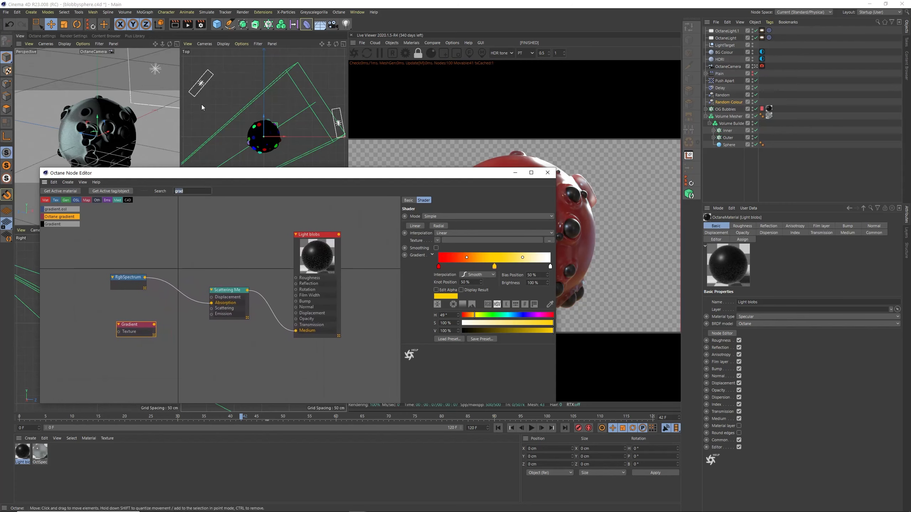
pyautogui.press('BackSpace')
pyautogui.press('BackSpace')
pyautogui.press('BackSpace')
pyautogui.press('BackSpace')
pyautogui.write('mg')
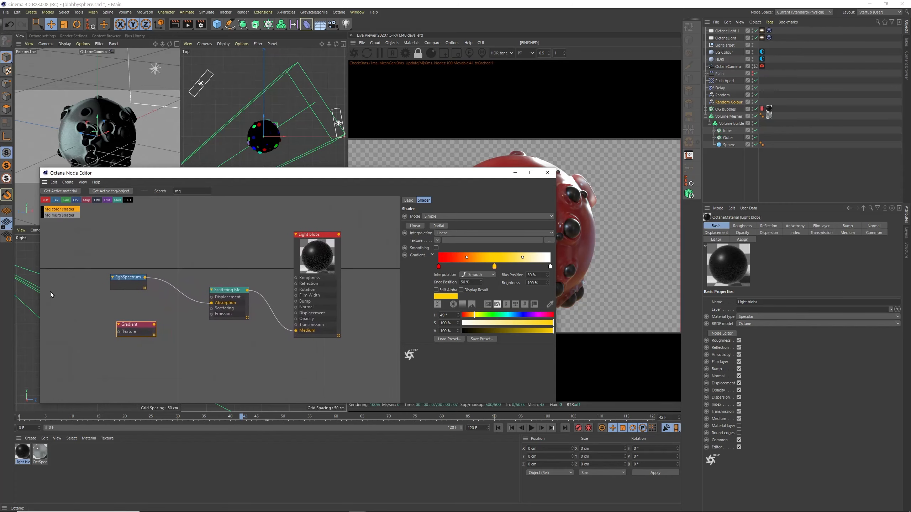
pyautogui.moveTo(50, 292); pyautogui.dragTo(119, 333)
pyautogui.keyDown('shift'); pyautogui.moveTo(140, 325); pyautogui.dragTo(128, 313); pyautogui.keyUp('shift')
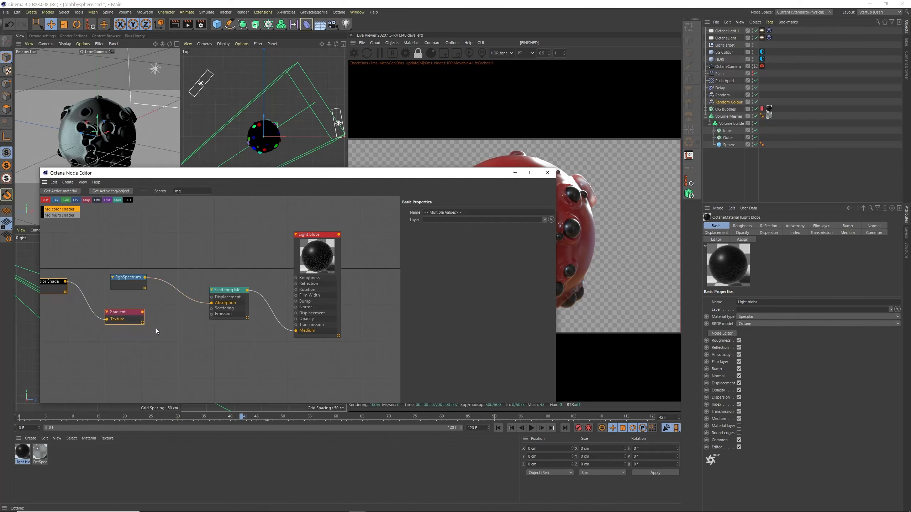
# Connect the Gradient node to the medium's Scattering input, uncover the render to check it, and select the Light blobs node
pyautogui.moveTo(175, 318); pyautogui.dragTo(212, 308)
pyautogui.moveTo(462, 173); pyautogui.dragTo(347, 152)
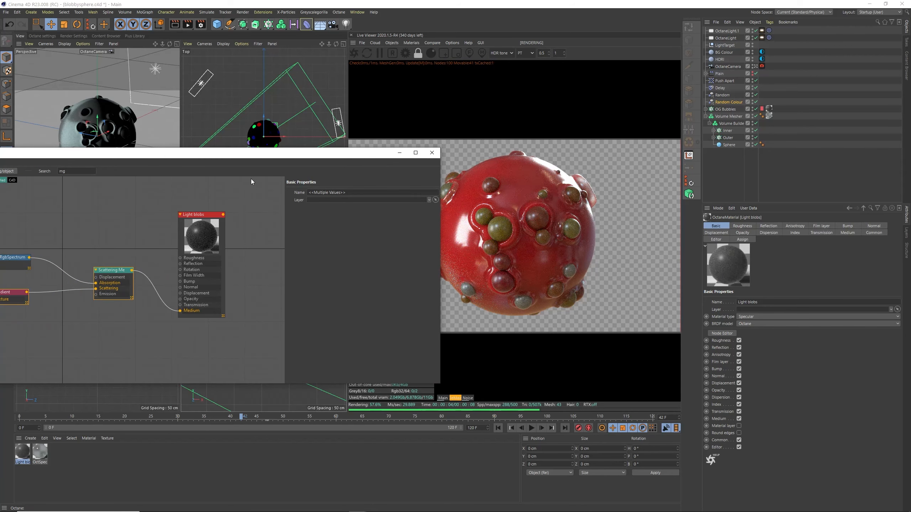
pyautogui.moveTo(240, 154); pyautogui.dragTo(356, 134)
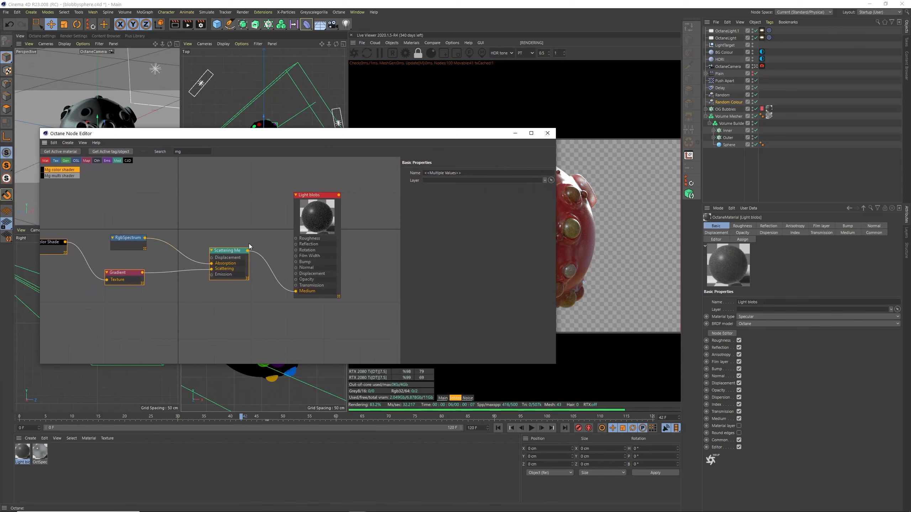
pyautogui.moveTo(247, 250); pyautogui.dragTo(246, 257)
pyautogui.click(317, 288)
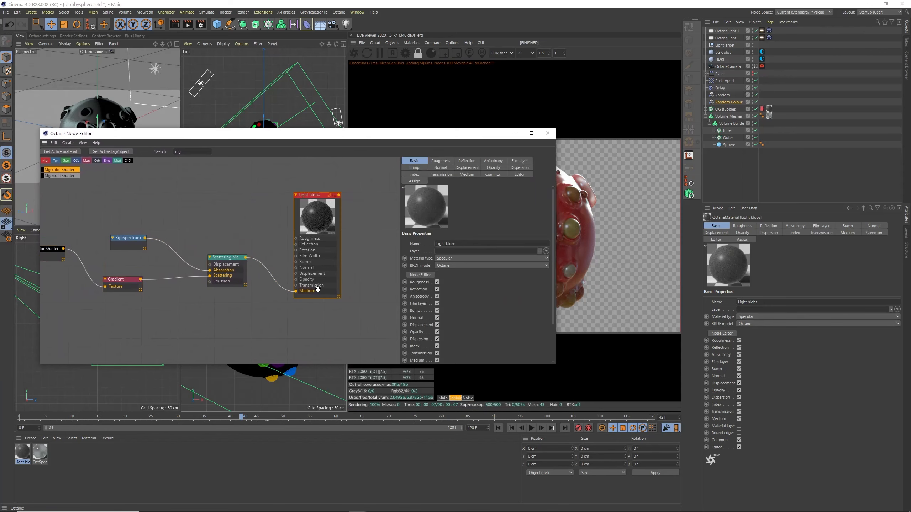
# Connect the Gradient node to the Light blobs material's Transmission input and move the Scattering Medium node clear of the wire
pyautogui.click(467, 174)
pyautogui.click(440, 174)
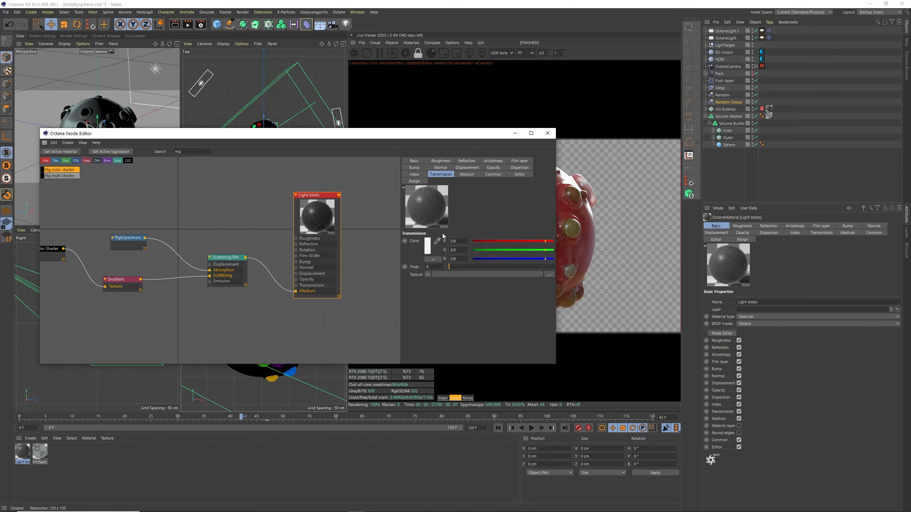
pyautogui.moveTo(141, 280); pyautogui.dragTo(297, 285)
pyautogui.moveTo(226, 257); pyautogui.dragTo(222, 234)
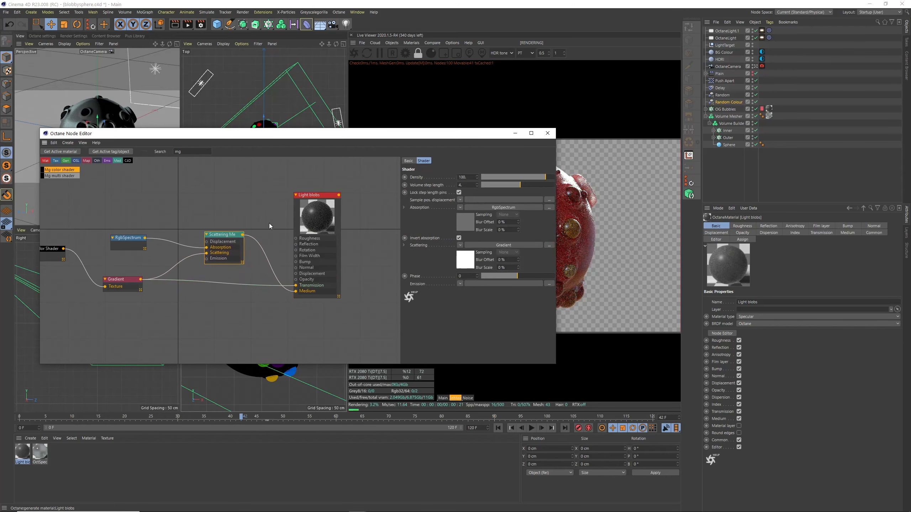
pyautogui.moveTo(472, 139); pyautogui.dragTo(401, 92)
pyautogui.click(194, 293)
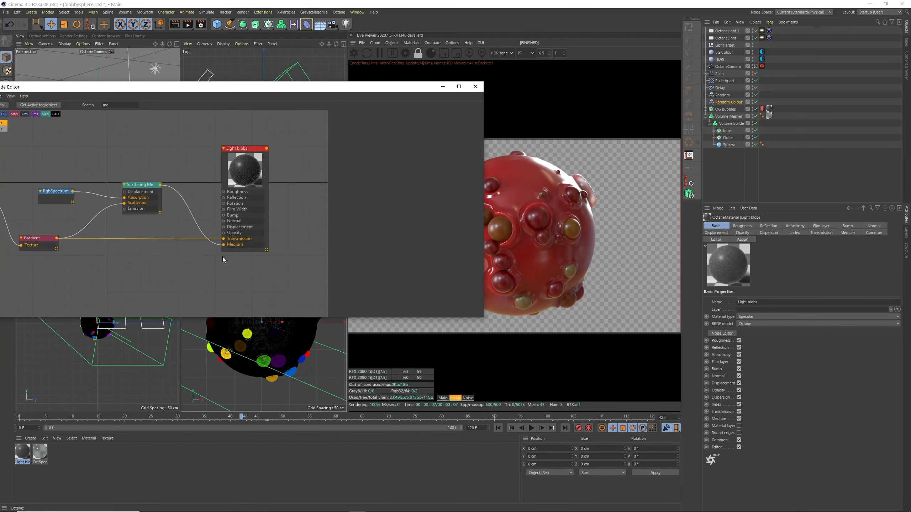
# Add an Octane Texture Emission node to the Emission input of the Light blobs' scattering medium
pyautogui.moveTo(143, 185); pyautogui.dragTo(155, 182)
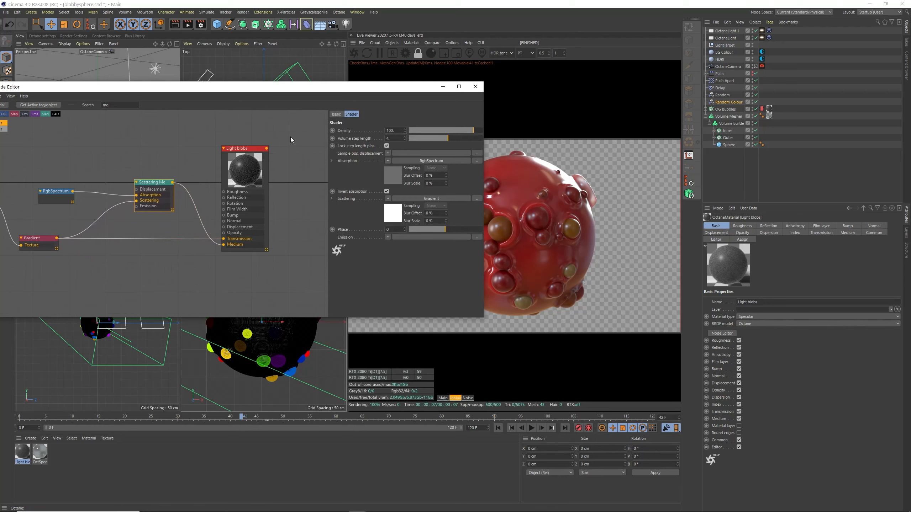
pyautogui.click(388, 237)
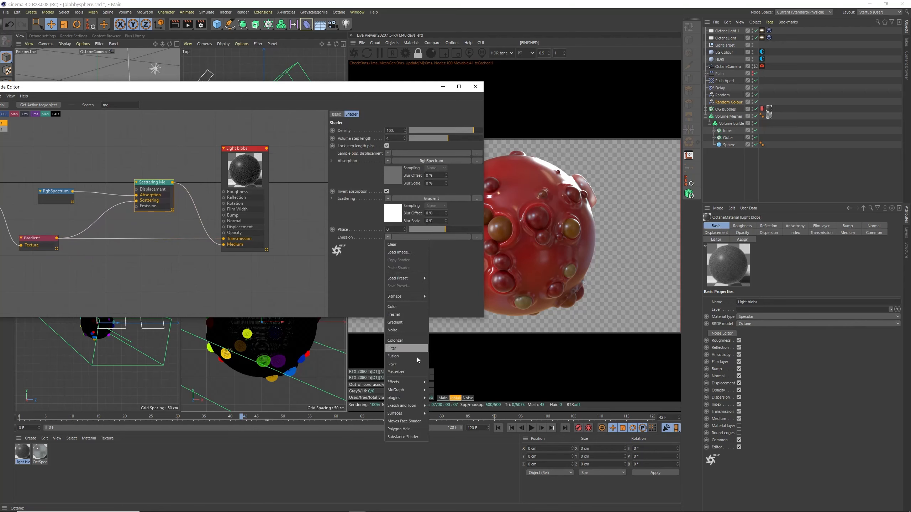
pyautogui.moveTo(407, 399)
pyautogui.moveTo(439, 398)
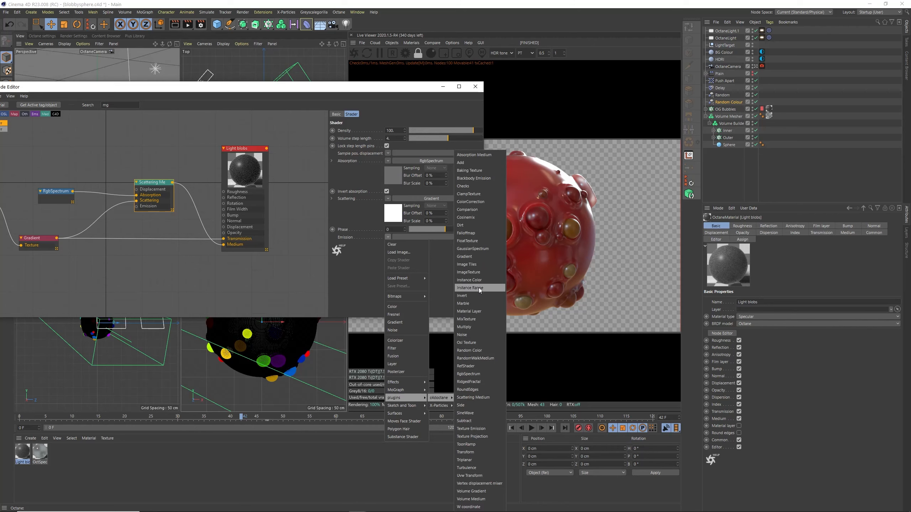
pyautogui.click(485, 429)
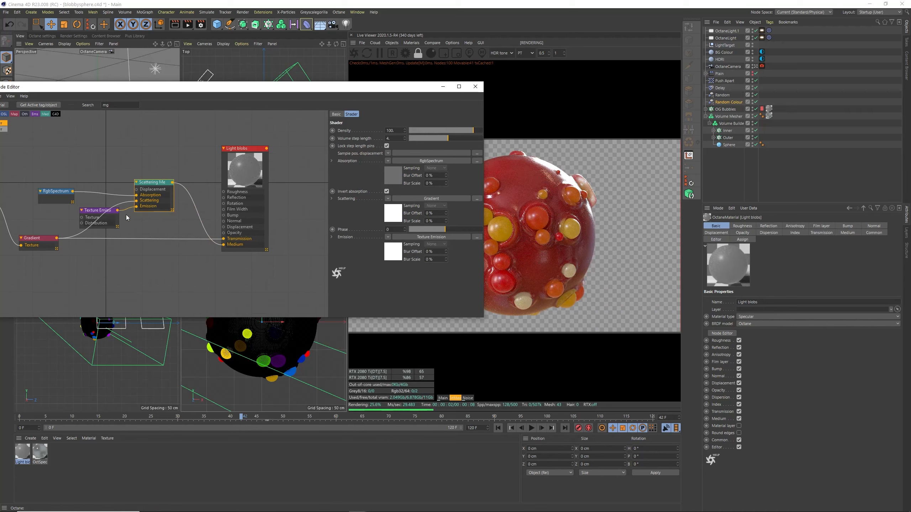
# Move the Texture Emission node below the medium and connect the Gradient node to its Texture input
pyautogui.moveTo(111, 220); pyautogui.dragTo(122, 256)
pyautogui.moveTo(45, 238); pyautogui.dragTo(109, 245)
pyautogui.moveTo(398, 89); pyautogui.dragTo(350, 75)
pyautogui.click(88, 258)
pyautogui.click(73, 234)
pyautogui.click(115, 185)
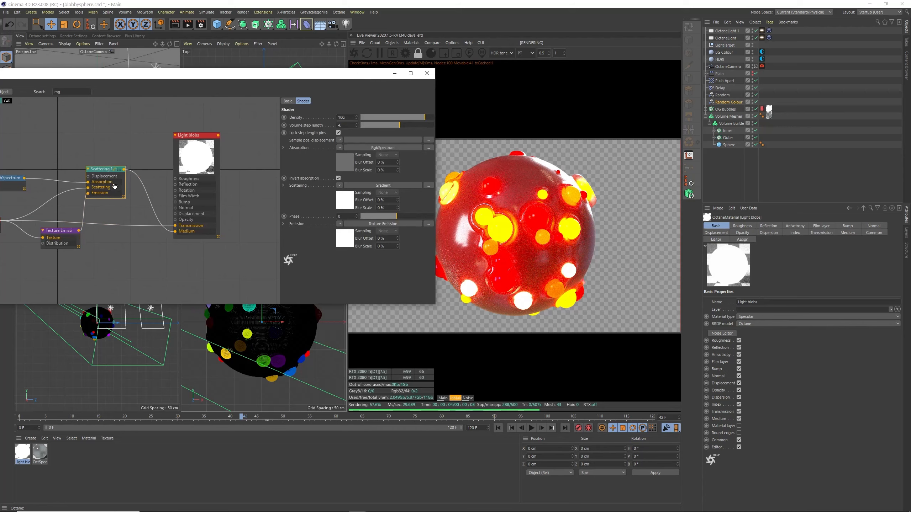
# Lower the Texture Emission power, trying 10 and 5 before settling on 7.5
pyautogui.click(63, 240)
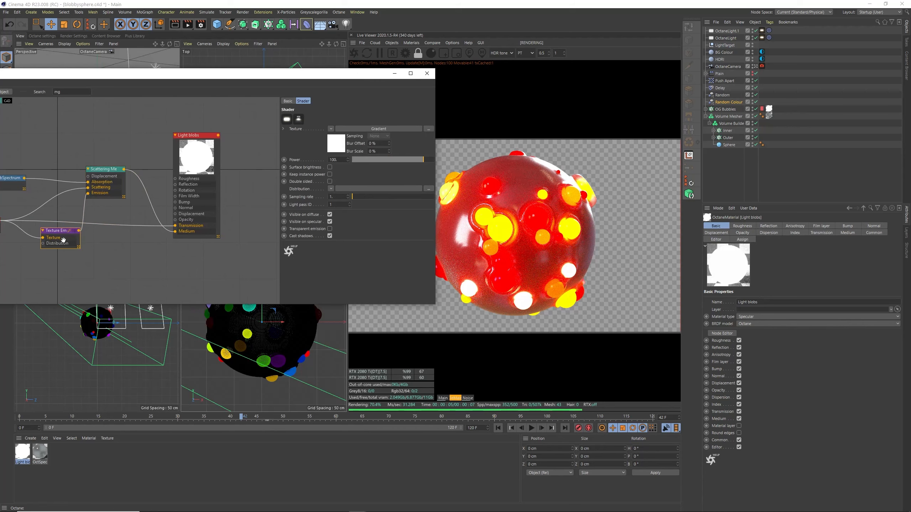
pyautogui.click(342, 160)
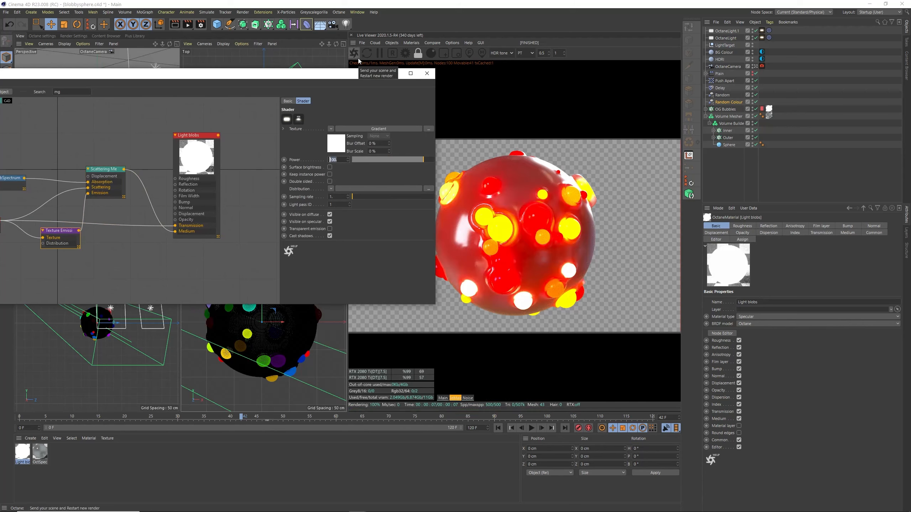
pyautogui.write('10')
pyautogui.press('Return')
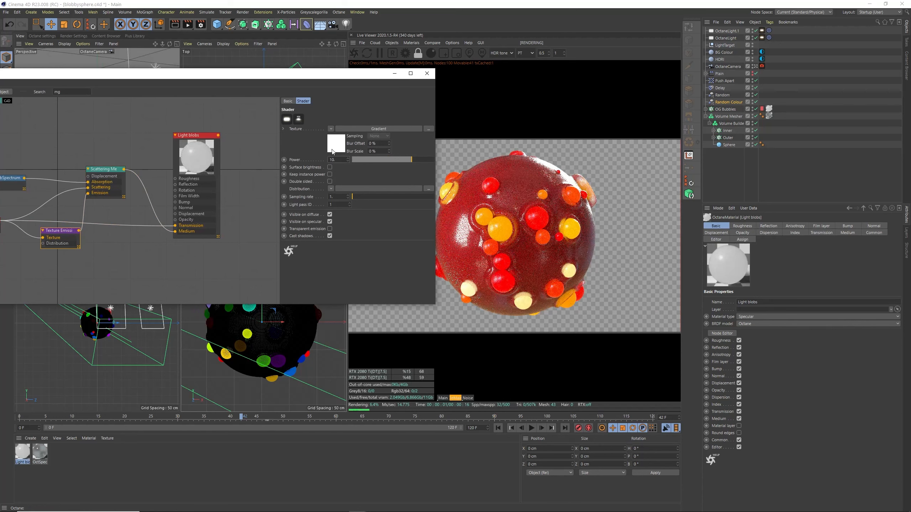
pyautogui.write('5')
pyautogui.press('Return')
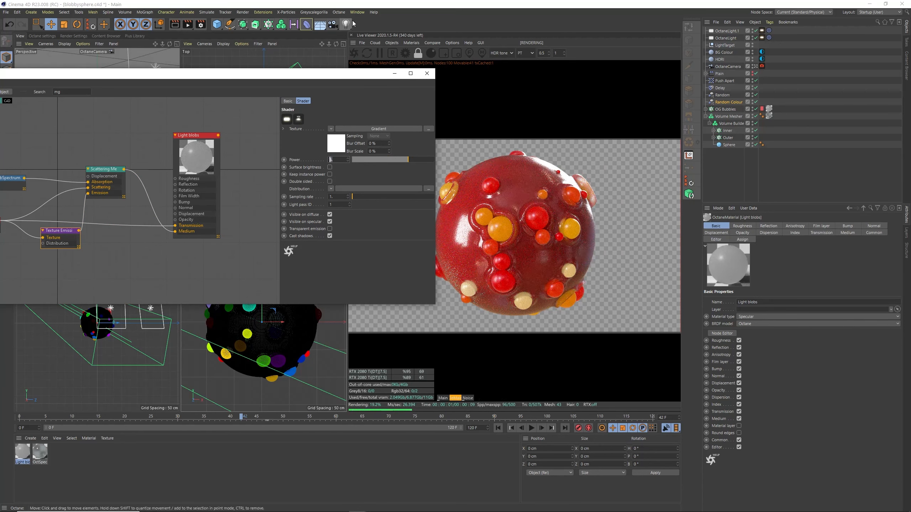
pyautogui.write('7.')
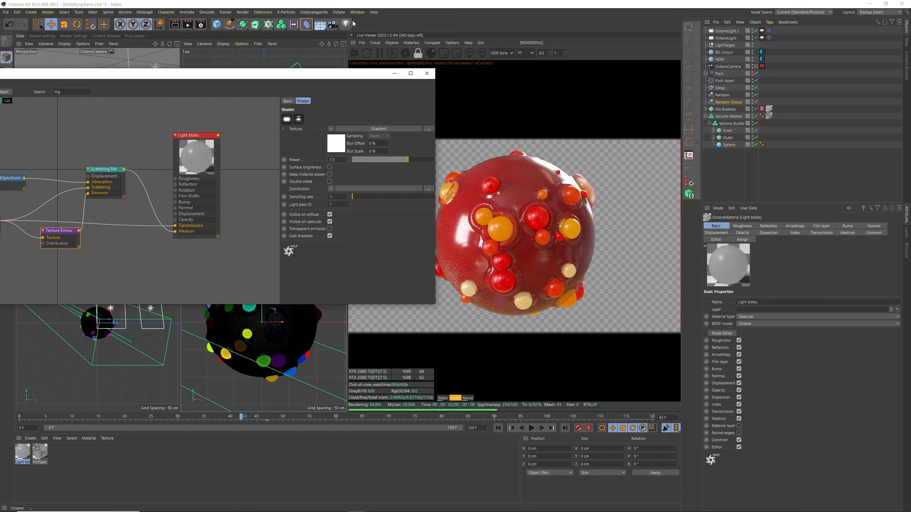
pyautogui.press('Return')
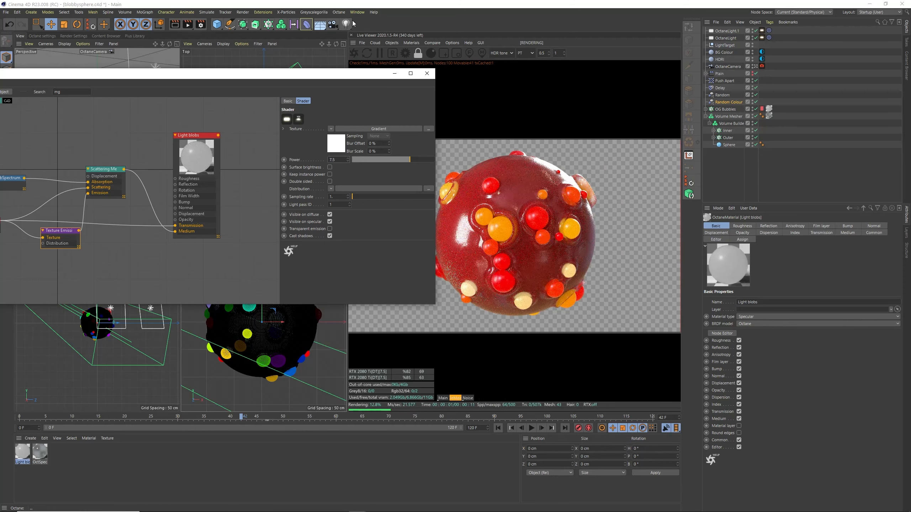
# Close the node editor and scrub through the animation to frame 55 to check the glowing bubbles in the render
pyautogui.click(426, 73)
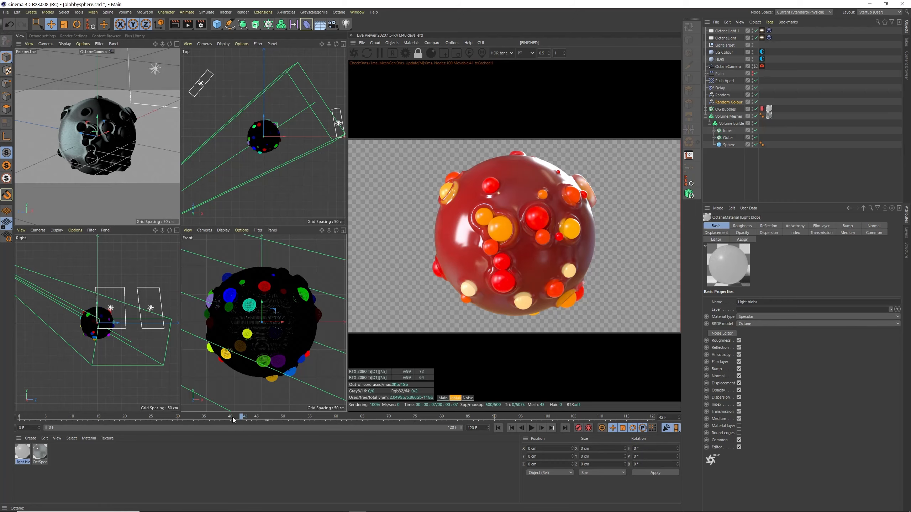
pyautogui.moveTo(244, 418); pyautogui.dragTo(501, 412)
pyautogui.moveTo(513, 410); pyautogui.dragTo(307, 412)
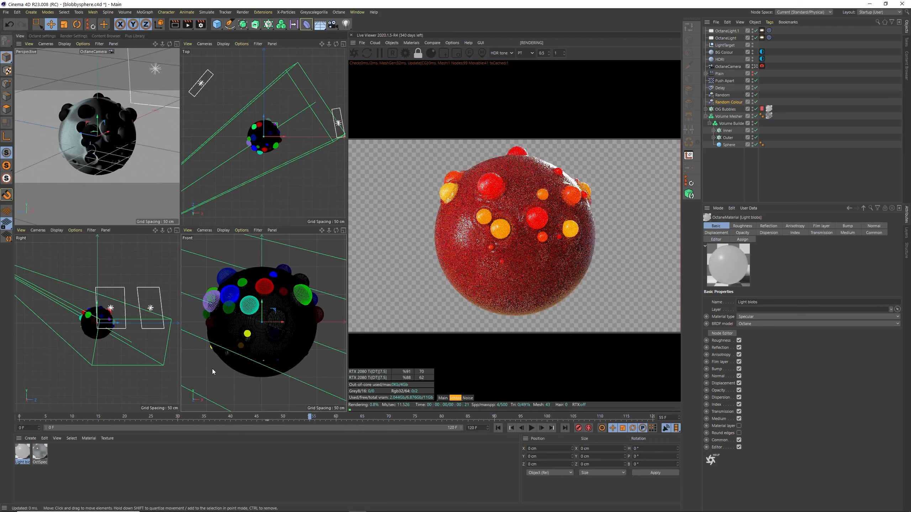
# Open the OctSpecular1 material and rename it Main
pyautogui.doubleClick(40, 455)
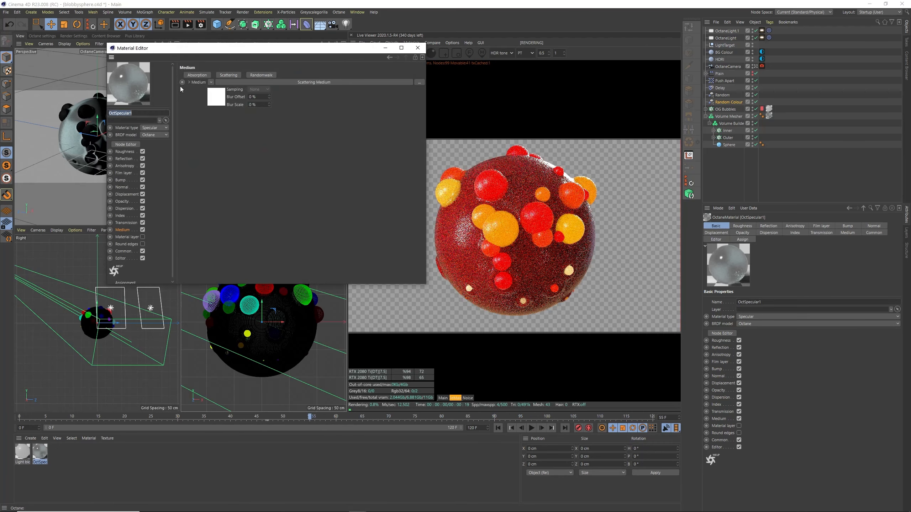
pyautogui.write('Main')
pyautogui.press('Return')
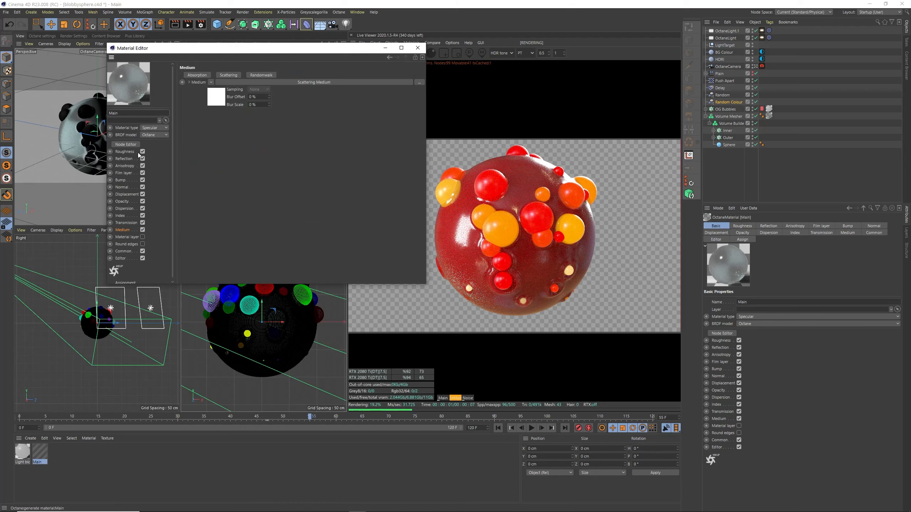
# Set the Main material's roughness float to 0.2 after trying 0.3, and close the material editor
pyautogui.click(130, 153)
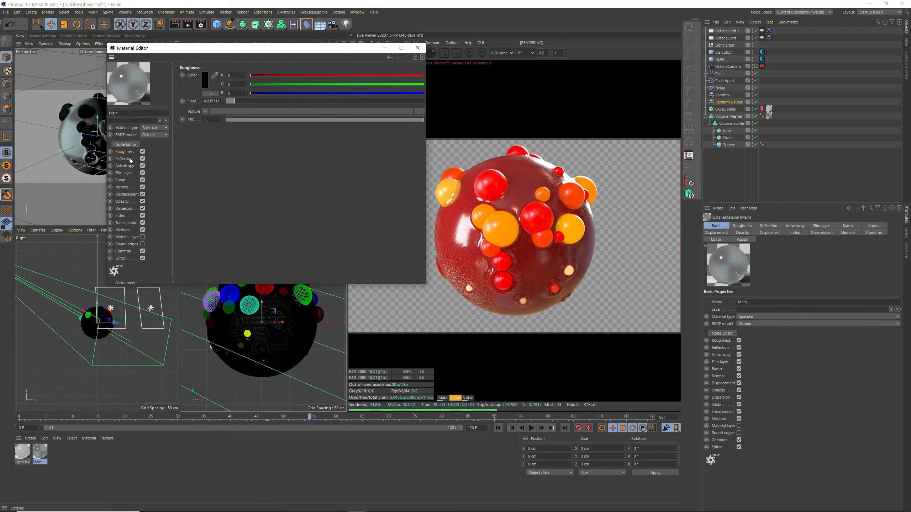
pyautogui.doubleClick(211, 100)
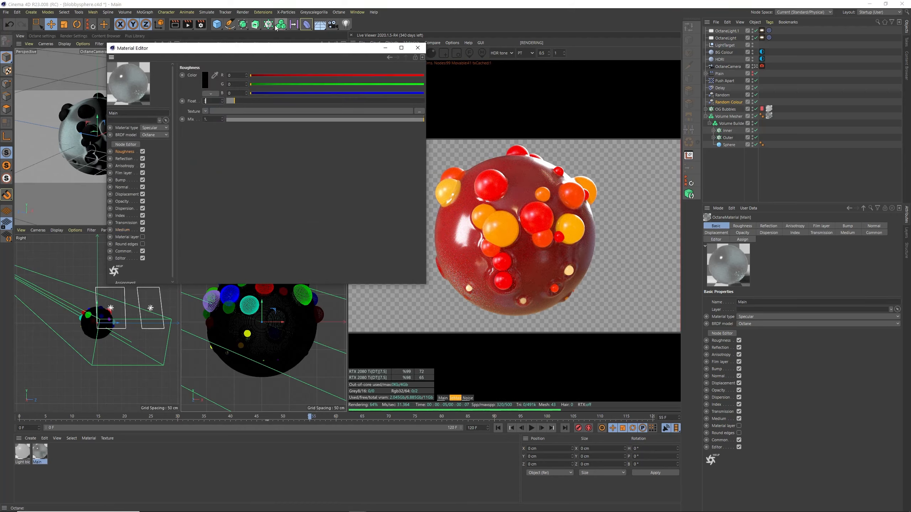
pyautogui.press('Return')
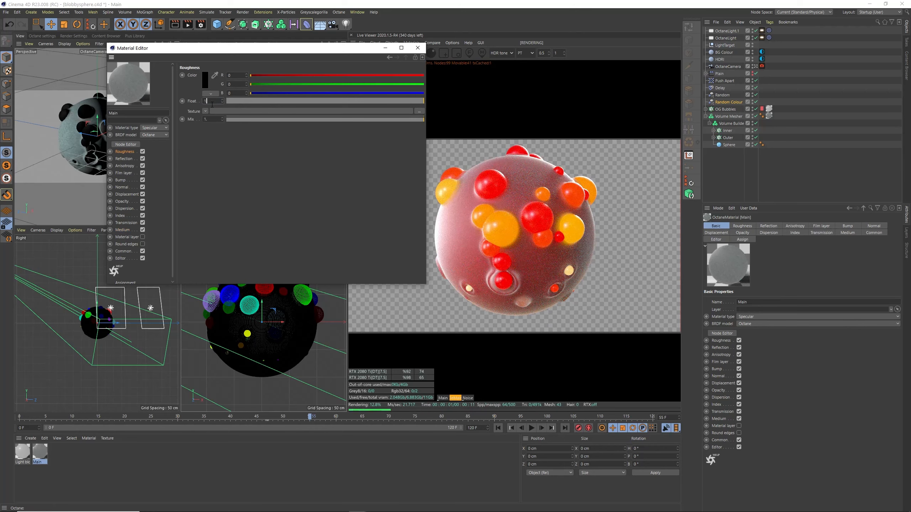
pyautogui.write('0.3')
pyautogui.press('Return')
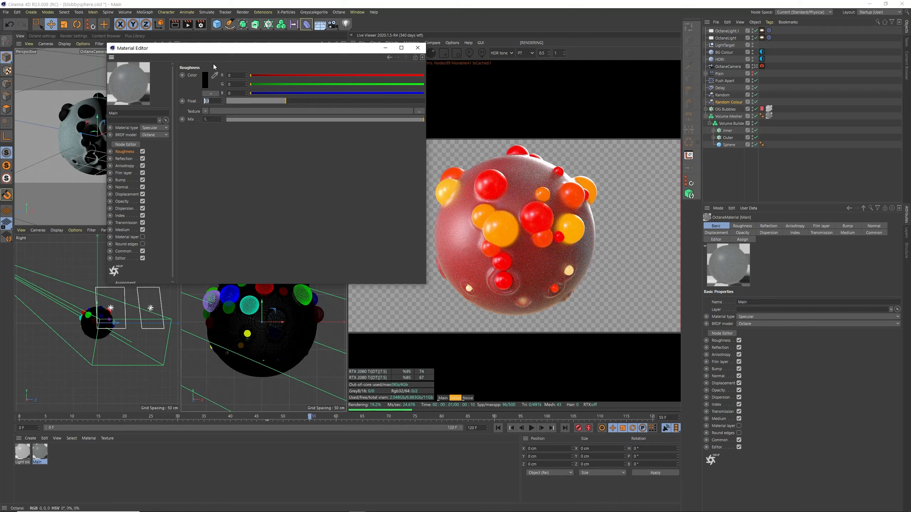
pyautogui.write('0.2')
pyautogui.press('Return')
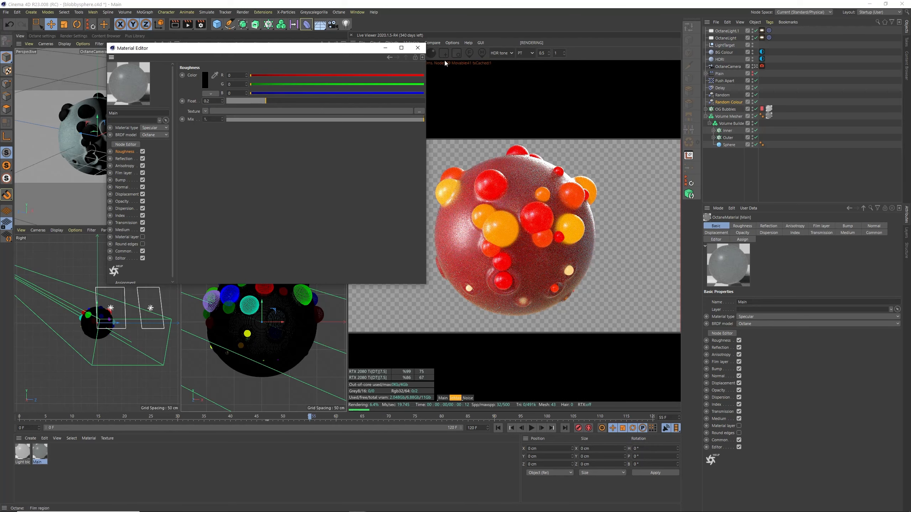
pyautogui.click(417, 48)
# Bake the MoGraph cache on the OG Bubbles object and scrub the timeline to frame 70
pyautogui.click(761, 53)
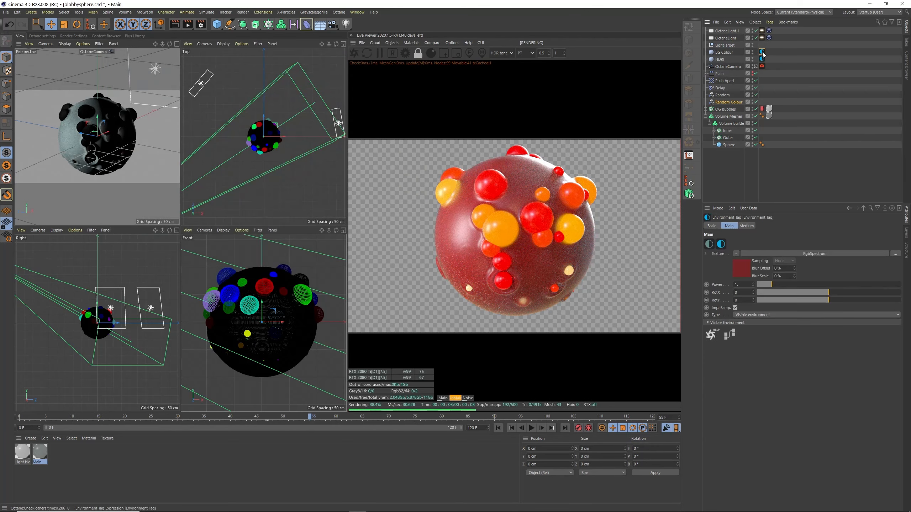
pyautogui.click(762, 60)
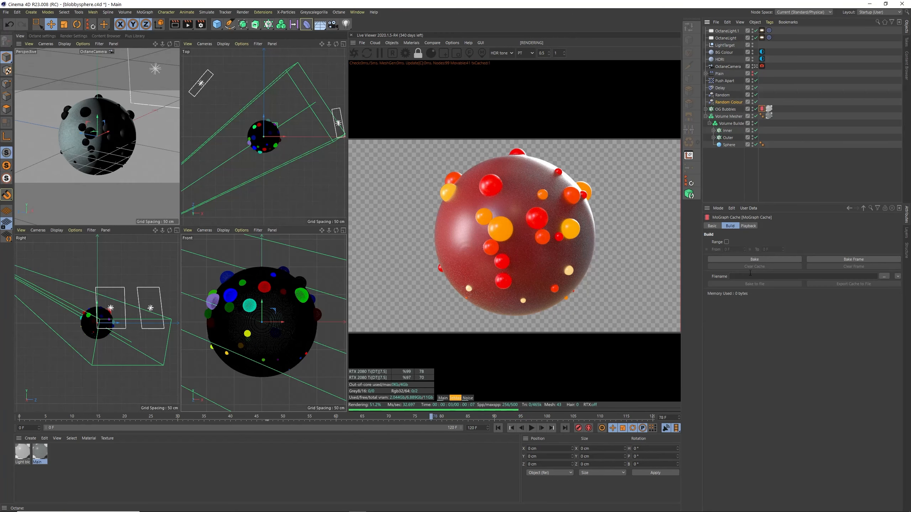
pyautogui.click(751, 259)
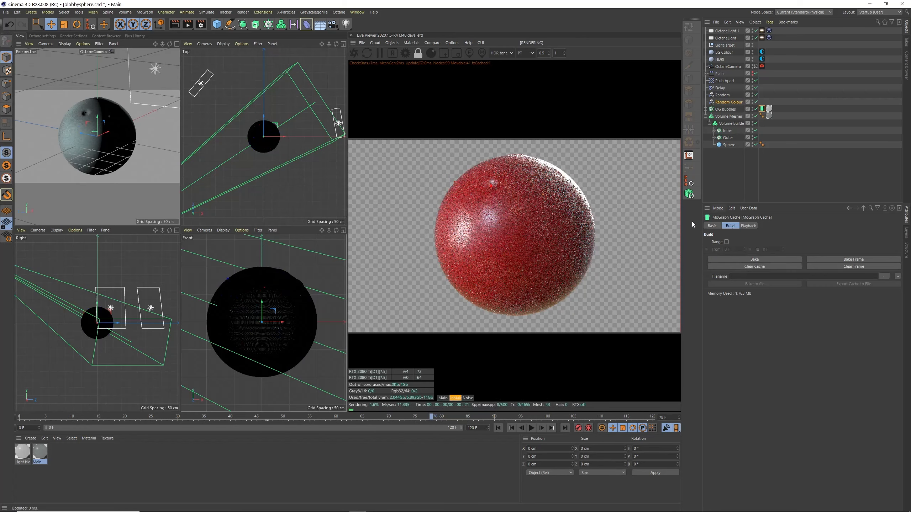
pyautogui.moveTo(353, 417); pyautogui.dragTo(309, 417)
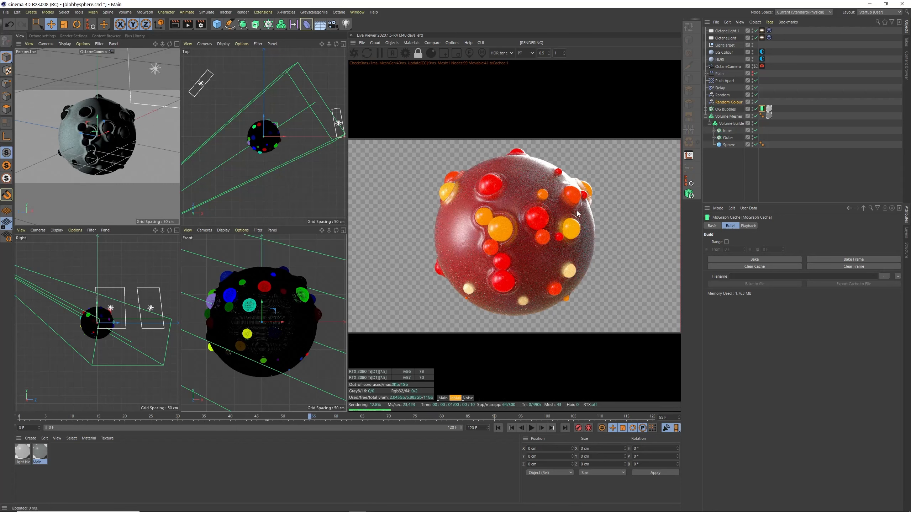
pyautogui.moveTo(355, 419); pyautogui.dragTo(388, 418)
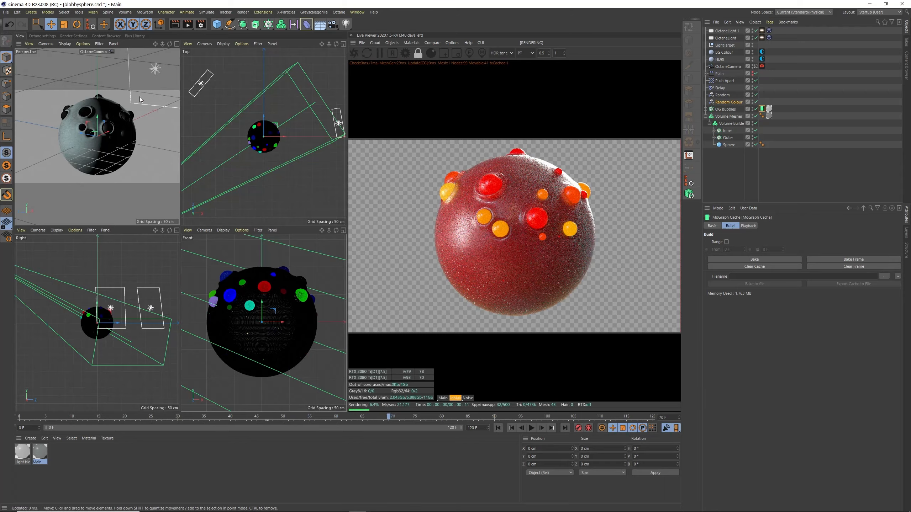
# Maximise the perspective view, close in on the bubbles and examine the Main material's scattering medium settings
pyautogui.click(177, 44)
pyautogui.keyDown('alt'); pyautogui.moveTo(272, 137); pyautogui.dragTo(379, 93, button='right'); pyautogui.keyUp('alt')
pyautogui.keyDown('alt'); pyautogui.moveTo(236, 165); pyautogui.dragTo(334, 209, button='middle'); pyautogui.keyUp('alt')
pyautogui.keyDown('alt'); pyautogui.moveTo(207, 228); pyautogui.dragTo(323, 236); pyautogui.keyUp('alt')
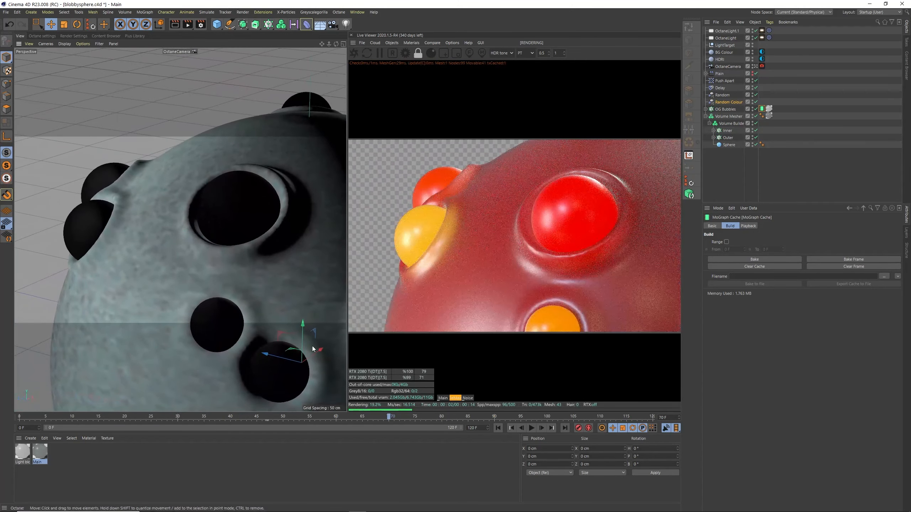
pyautogui.doubleClick(40, 453)
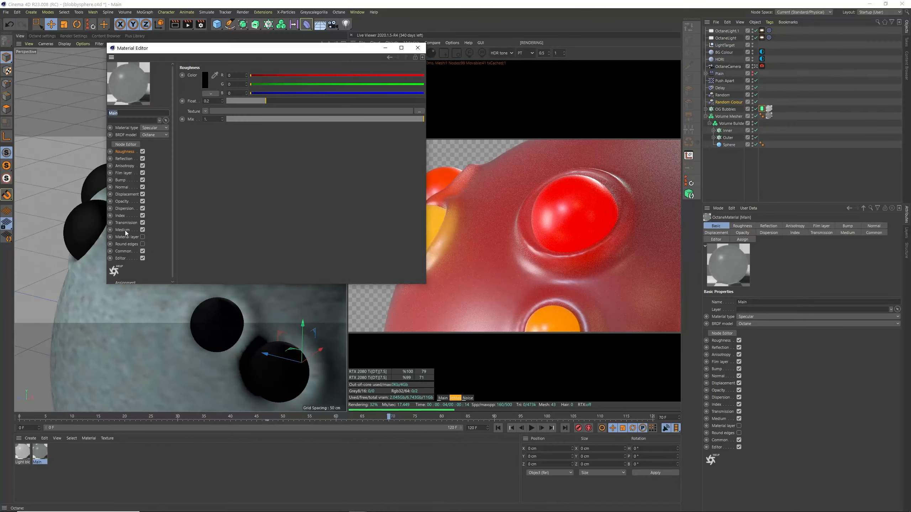
pyautogui.click(125, 230)
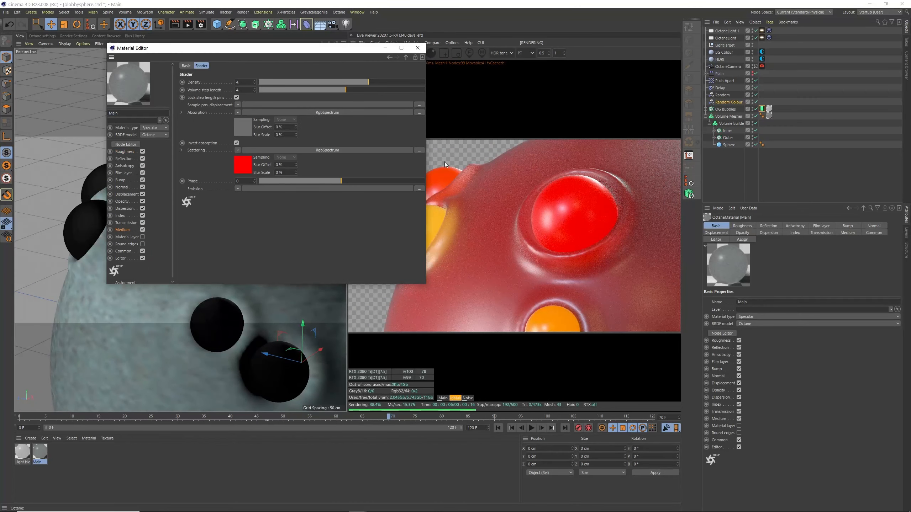
pyautogui.moveTo(355, 48); pyautogui.dragTo(276, 42)
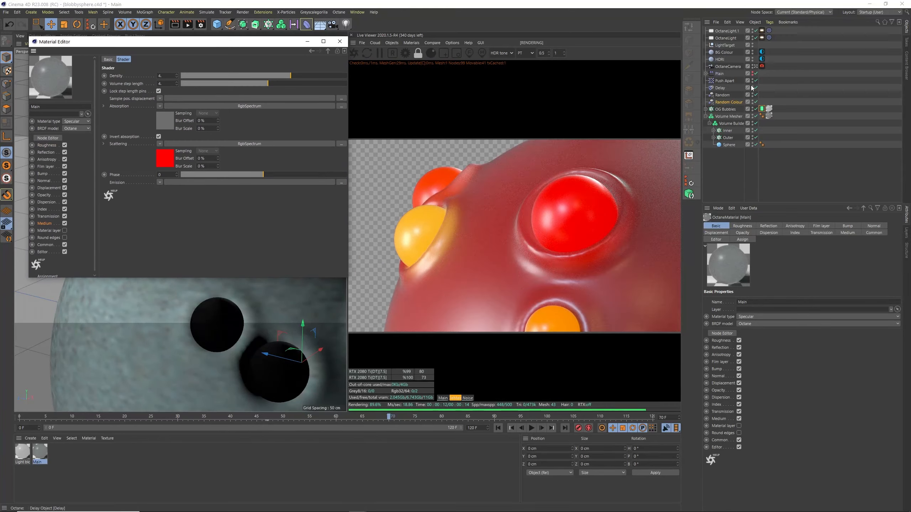
# Raise the Light blobs material's texture emission power to 8 and close the material editor
pyautogui.click(18, 455)
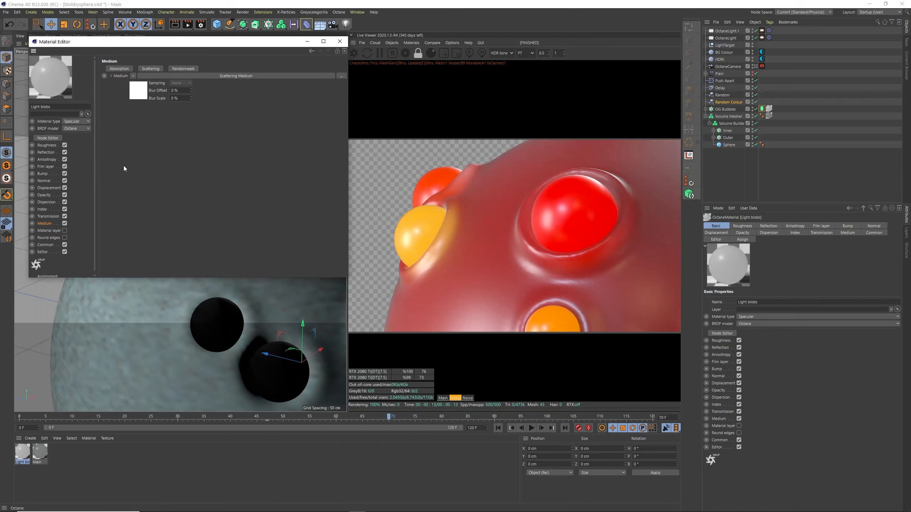
pyautogui.click(143, 95)
pyautogui.click(164, 199)
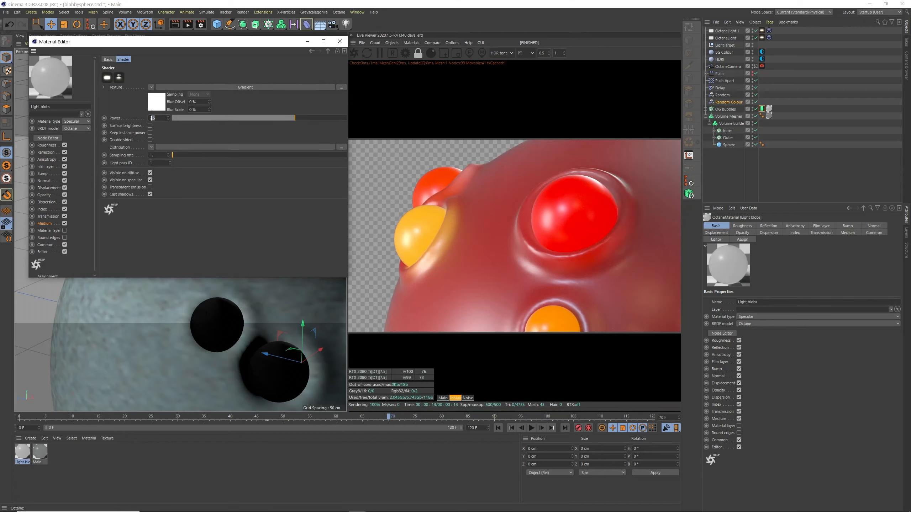
pyautogui.press('Return')
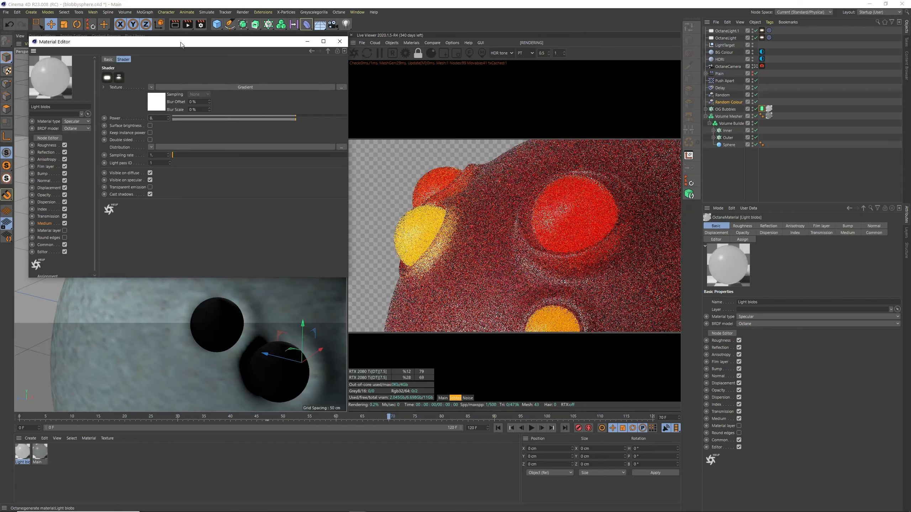
pyautogui.click(339, 41)
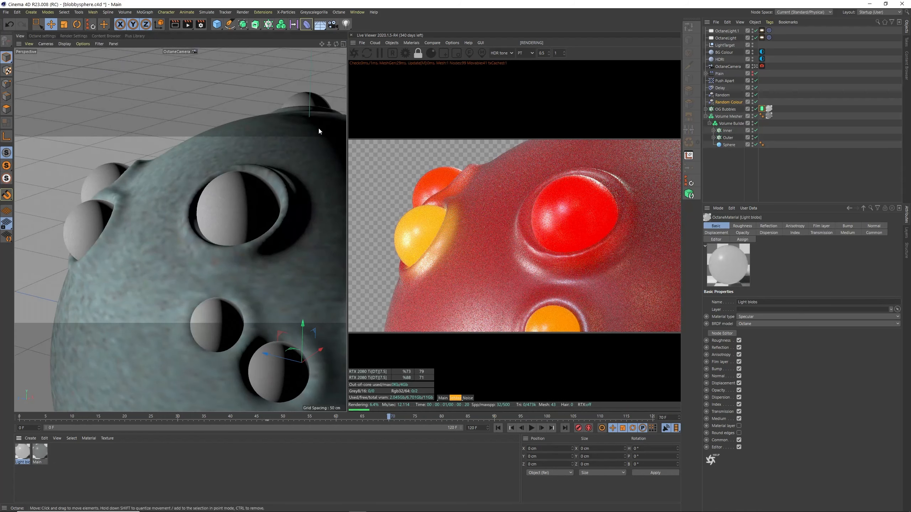
# Reframe the camera view on the whole sphere and undo the accidental object move
pyautogui.moveTo(328, 44); pyautogui.dragTo(197, 170)
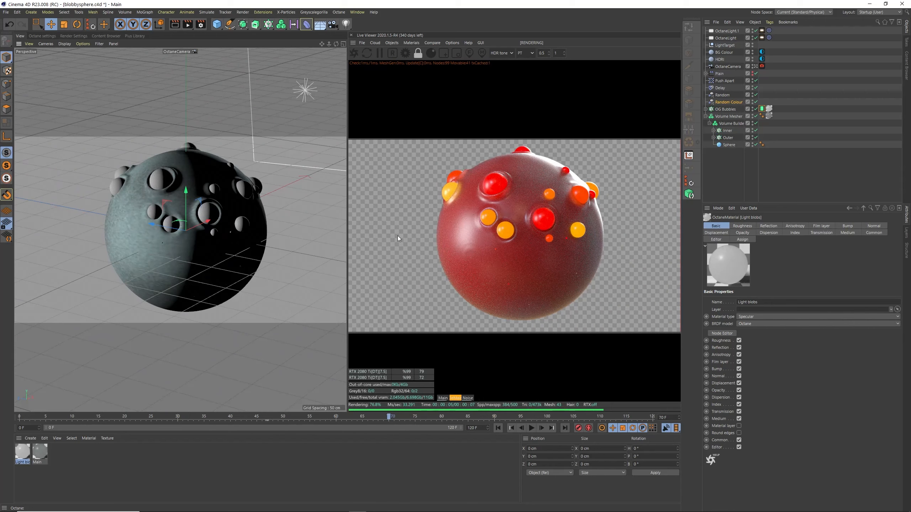
pyautogui.moveTo(254, 208); pyautogui.dragTo(246, 210)
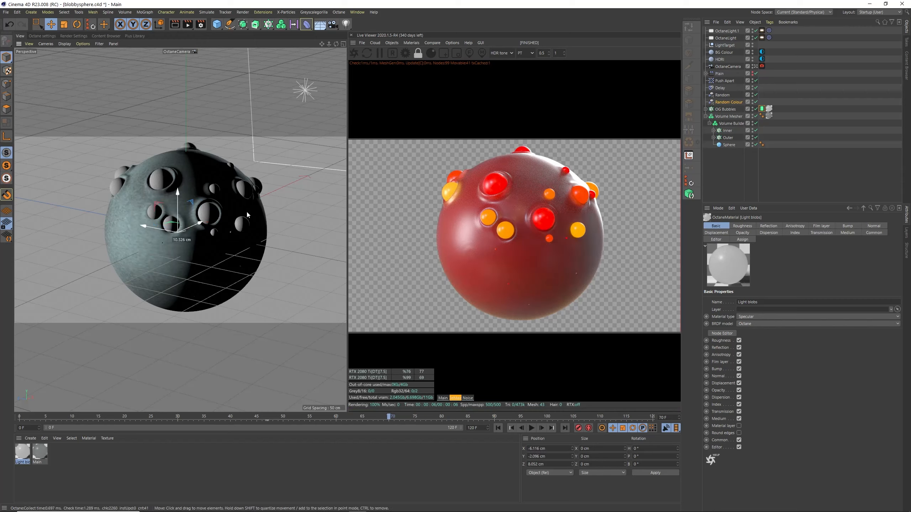
pyautogui.hotkey('ctrl', 'z')
pyautogui.moveTo(322, 44)
pyautogui.mouseDown()
pyautogui.moveTo(313, 45)
pyautogui.moveTo(327, 47)
pyautogui.mouseUp()
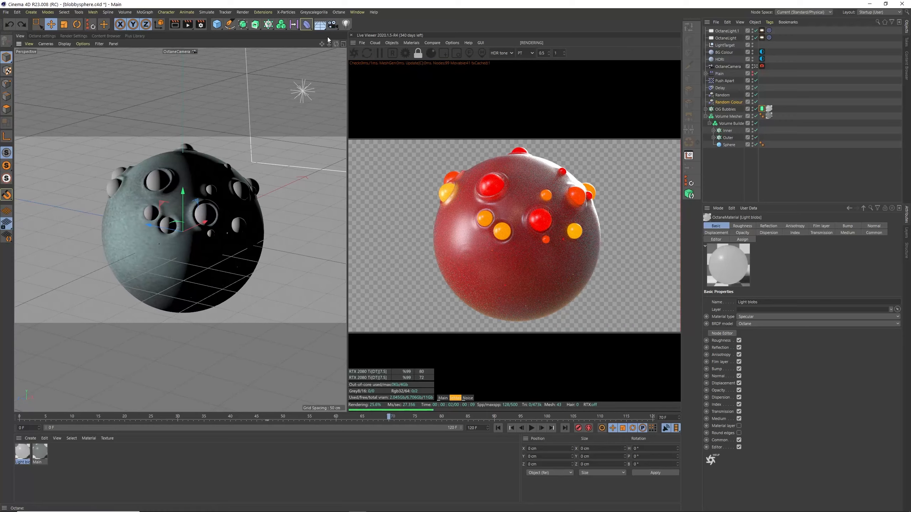
pyautogui.moveTo(329, 43)
pyautogui.mouseDown()
pyautogui.moveTo(320, 50)
pyautogui.moveTo(328, 44)
pyautogui.mouseUp()
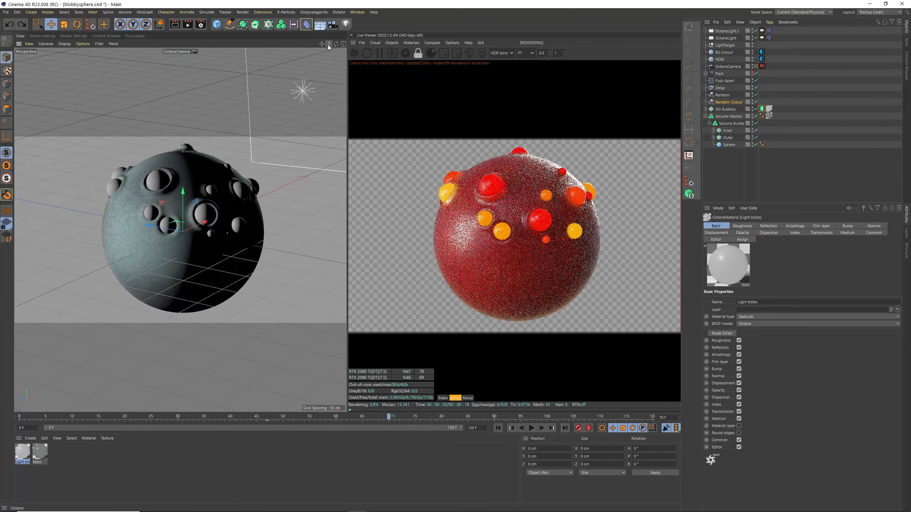